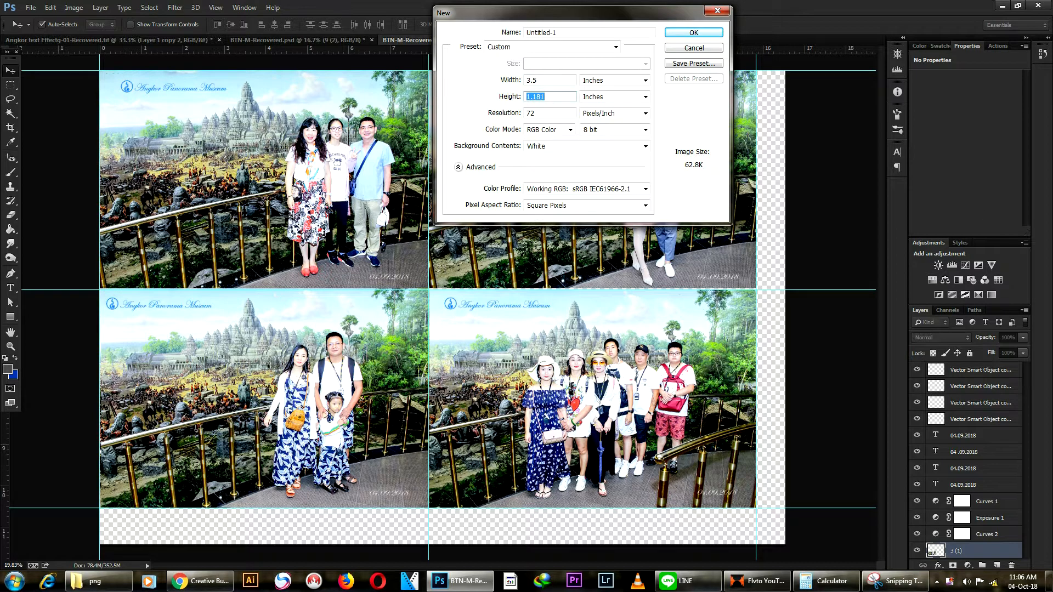
Step: Set the new card document's resolution to 300 pixels per inch and create Untitled-1
key("Tab")
type("300")
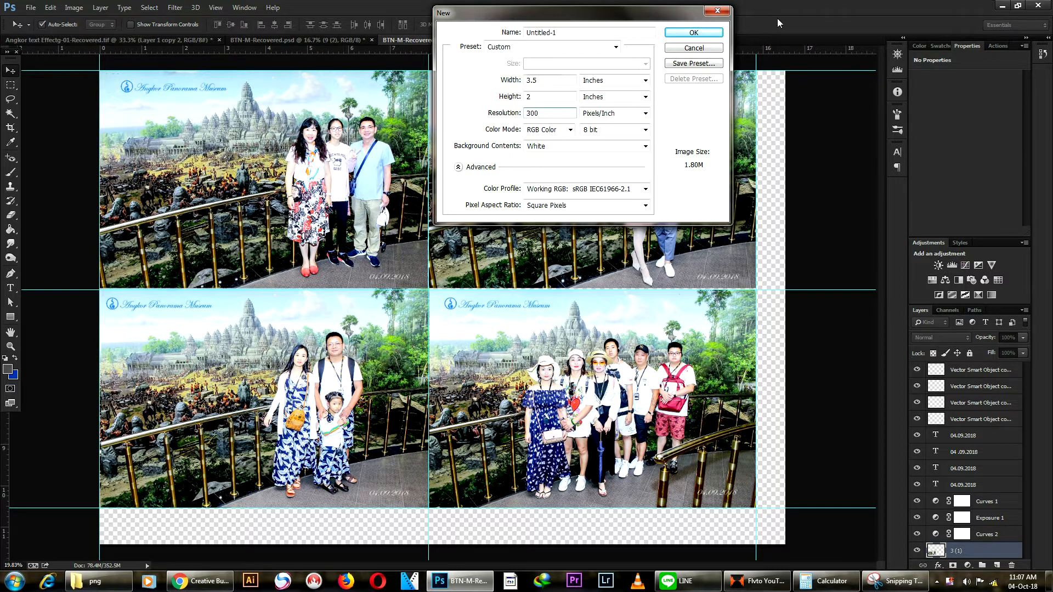
left_click(694, 32)
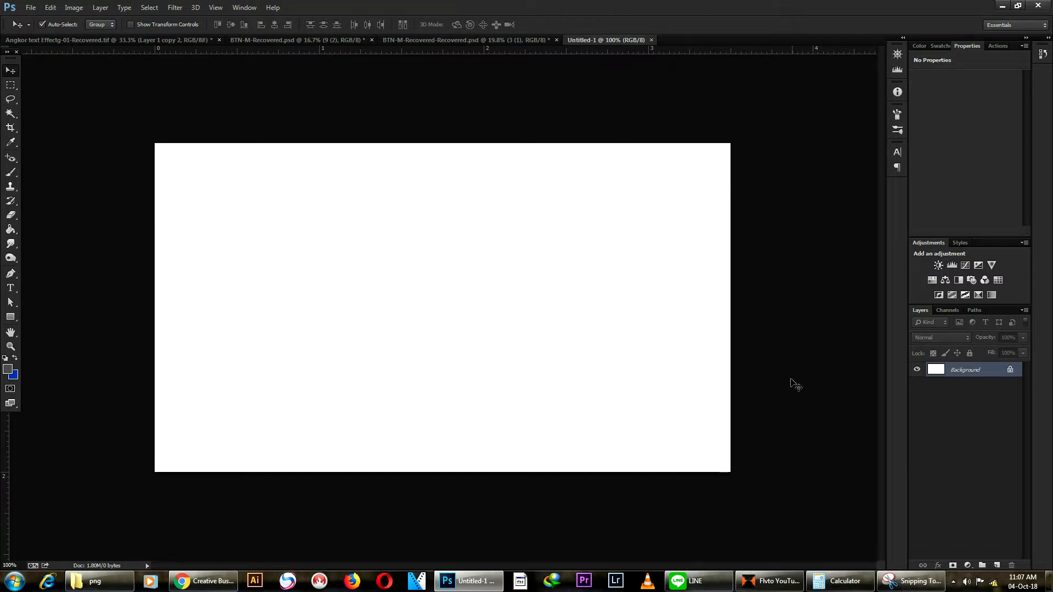
scroll(786, 369, "up", 2)
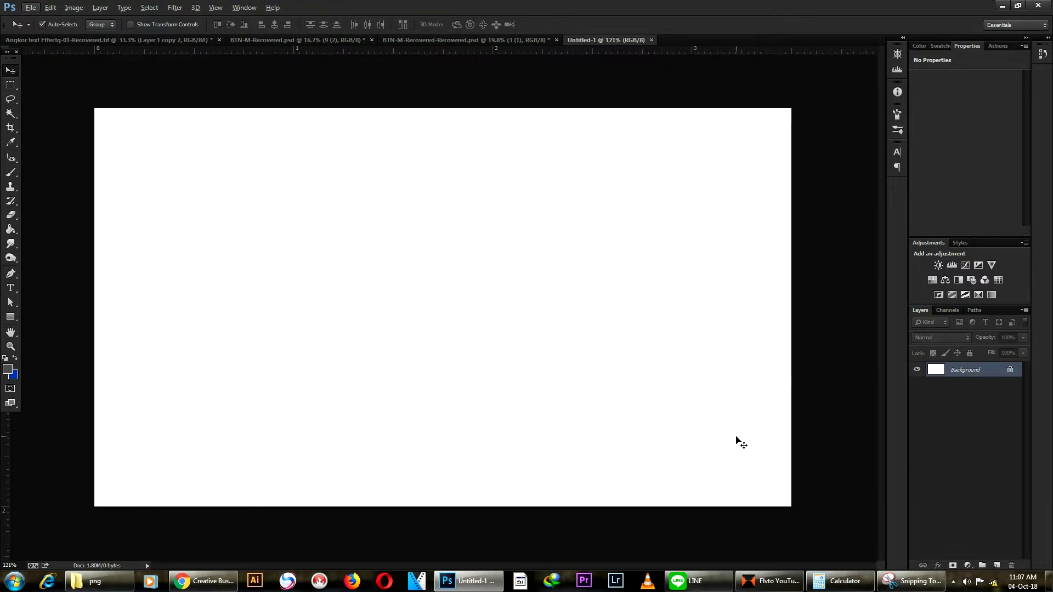
Step: Place the Capture.JPG swatch image on the canvas and move it higher on the card
left_click(26, 7)
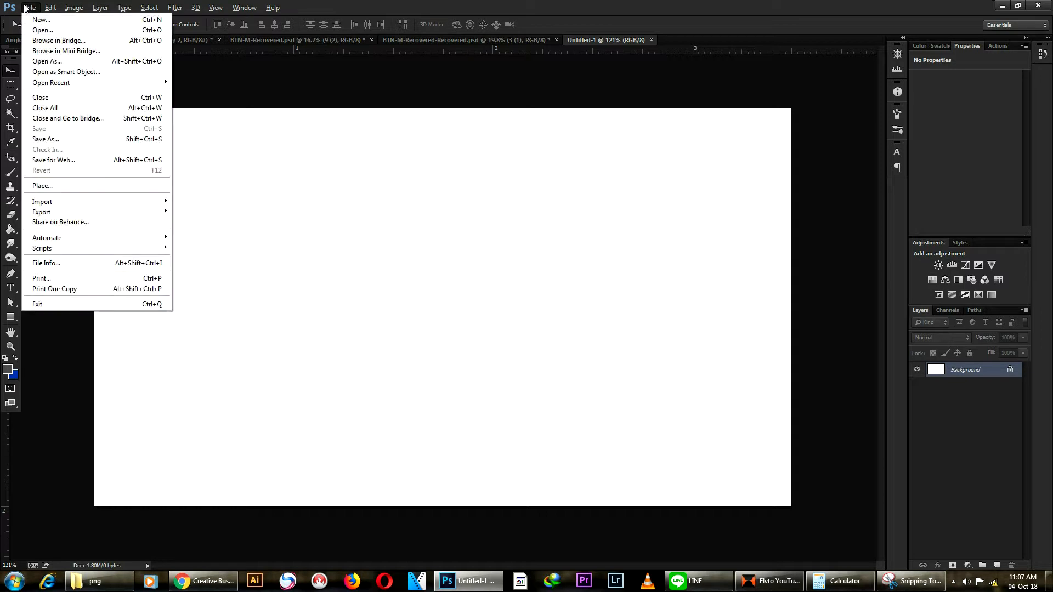
left_click(68, 188)
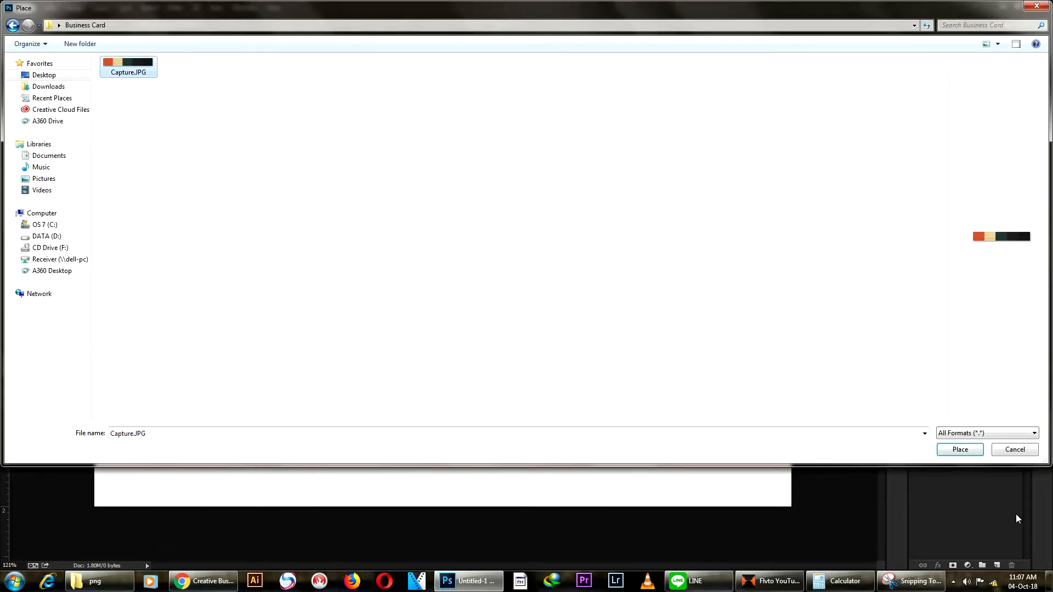
left_click(960, 450)
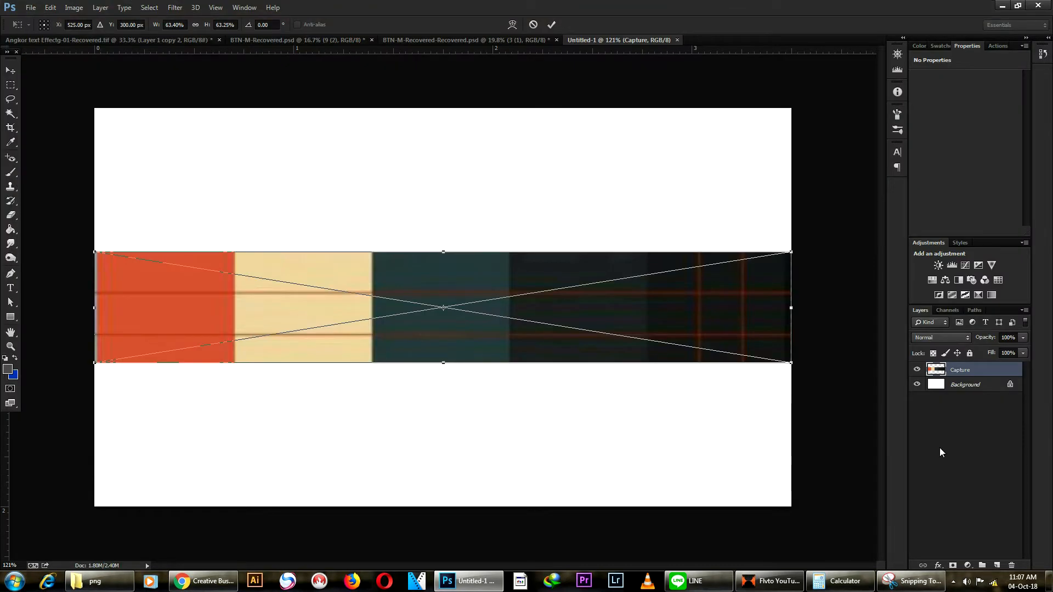
left_click(551, 25)
left_click_drag(302, 321, 303, 233)
Step: Scale the swatch strip to about 16.5% and position it in the top-right corner
key("ctrl+t")
left_click_drag(94, 168, 600, 314)
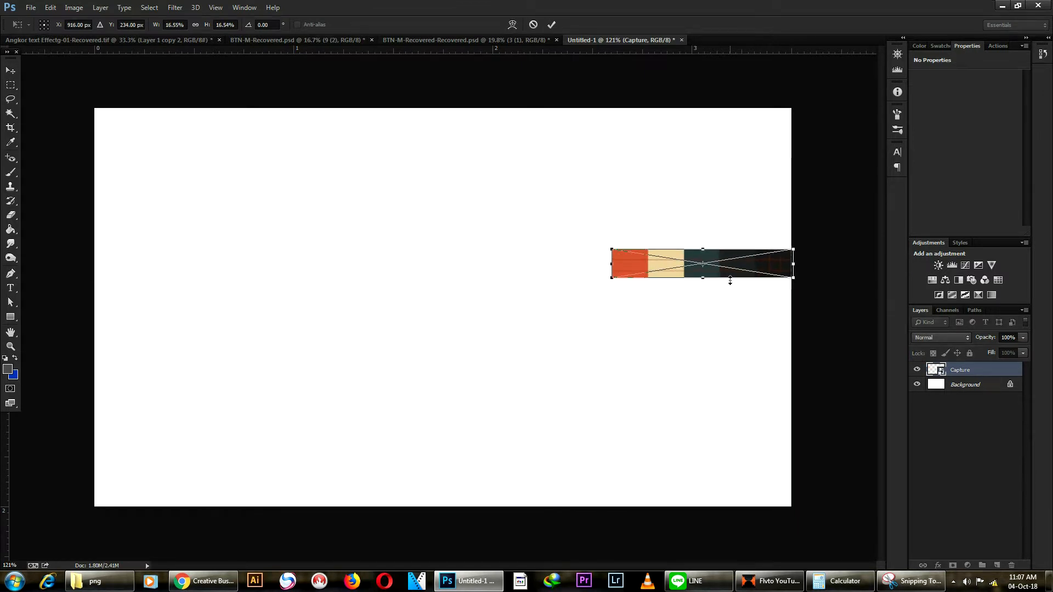
left_click_drag(728, 279, 703, 140)
key("Return")
scroll(461, 94, "up", 1)
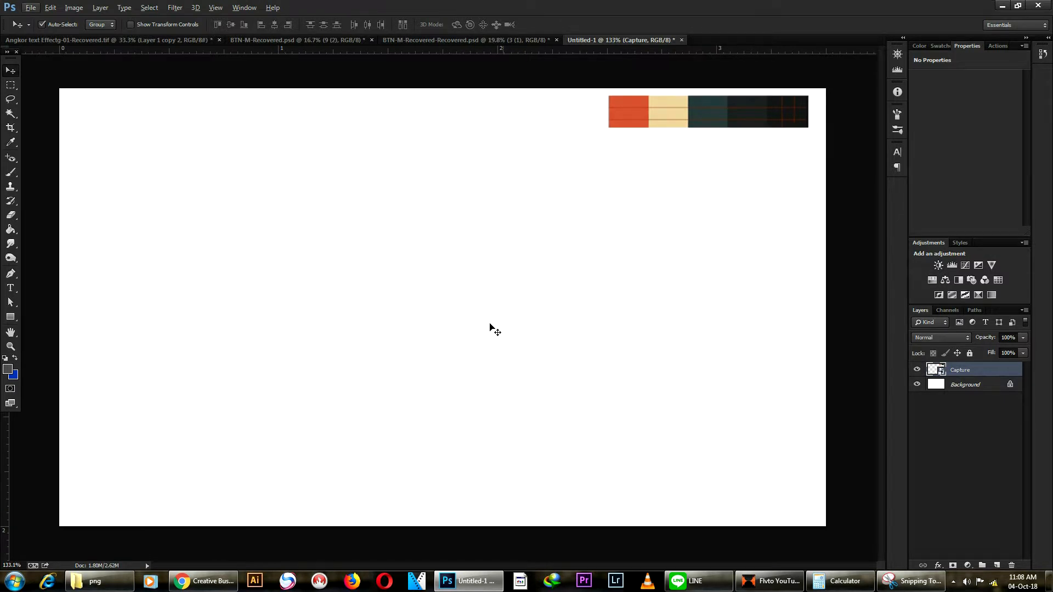
left_click(387, 309)
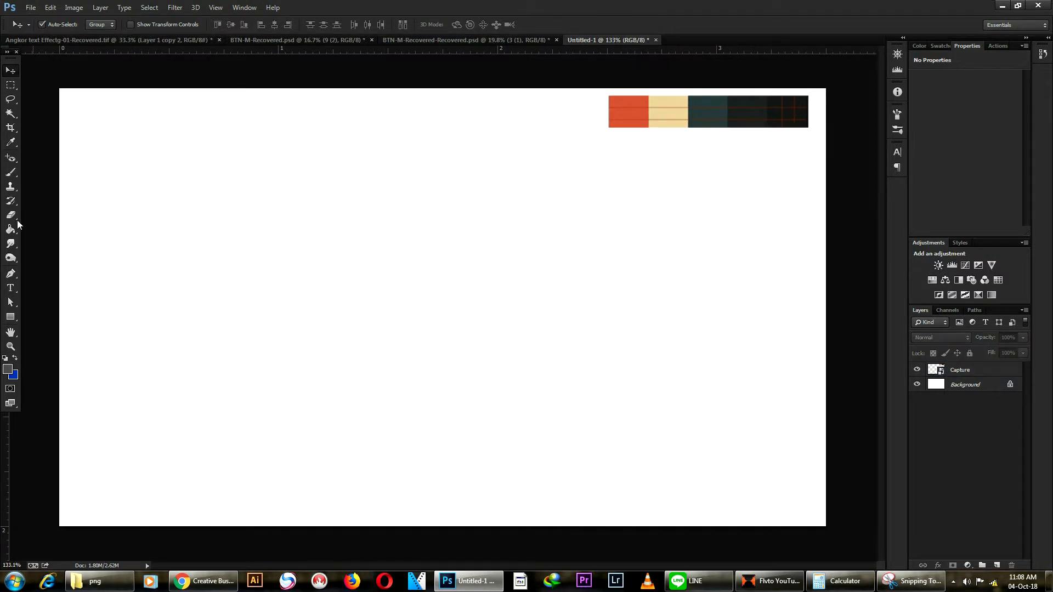
Step: Draw a full-card rectangle below the Capture layer and fill it with cream #dec99a
left_click(10, 319)
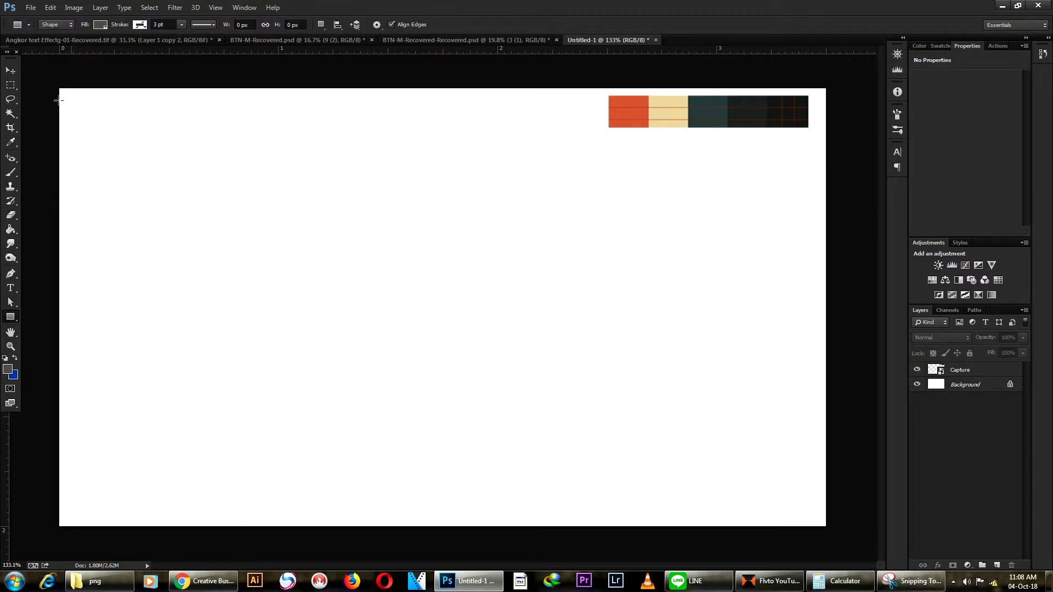
left_click_drag(47, 77, 842, 538)
left_click_drag(961, 370, 961, 390)
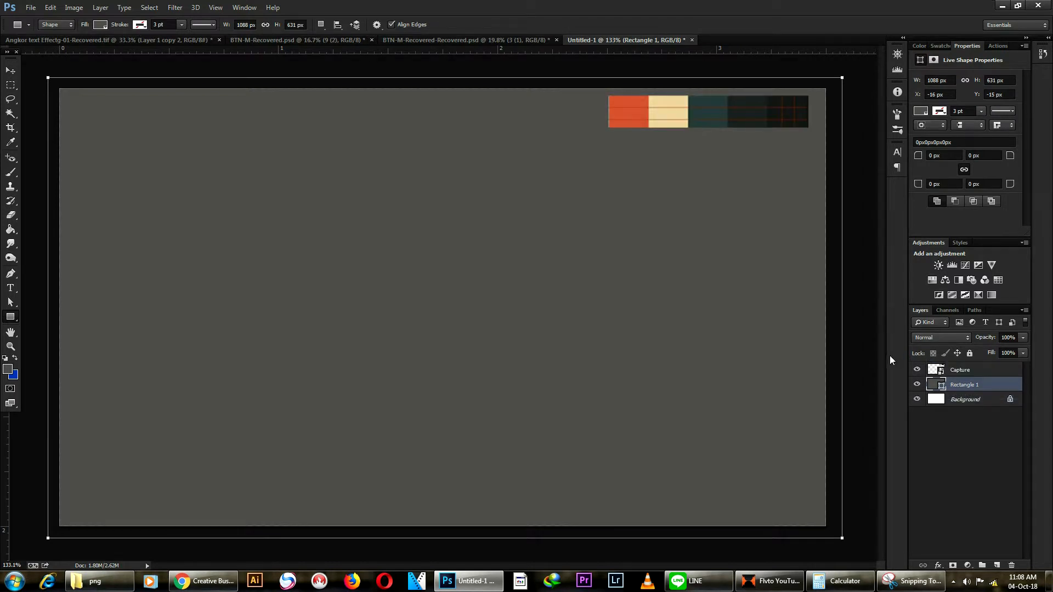
double_click(938, 385)
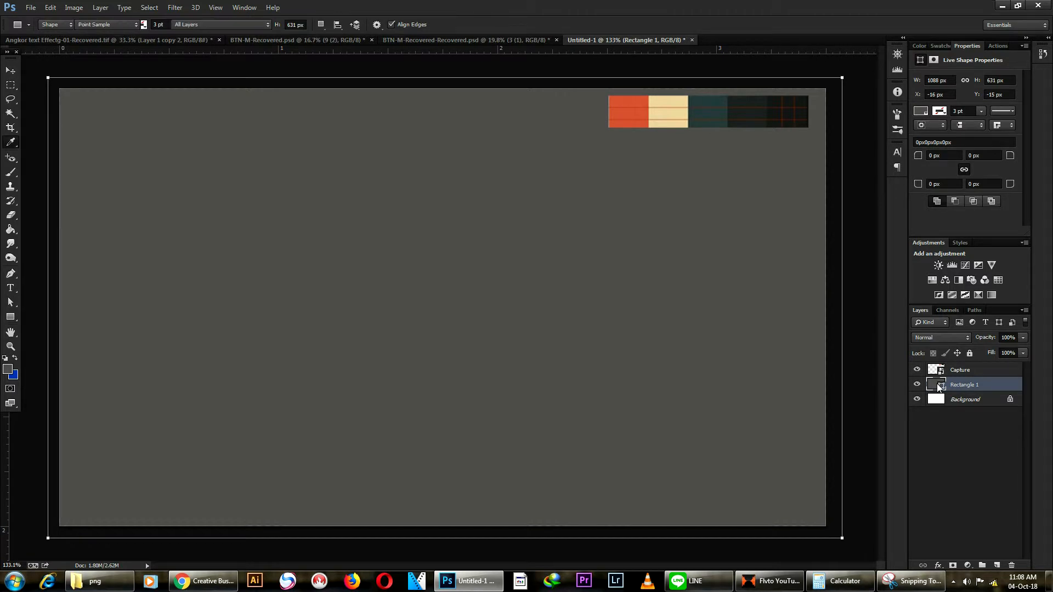
left_click(675, 107)
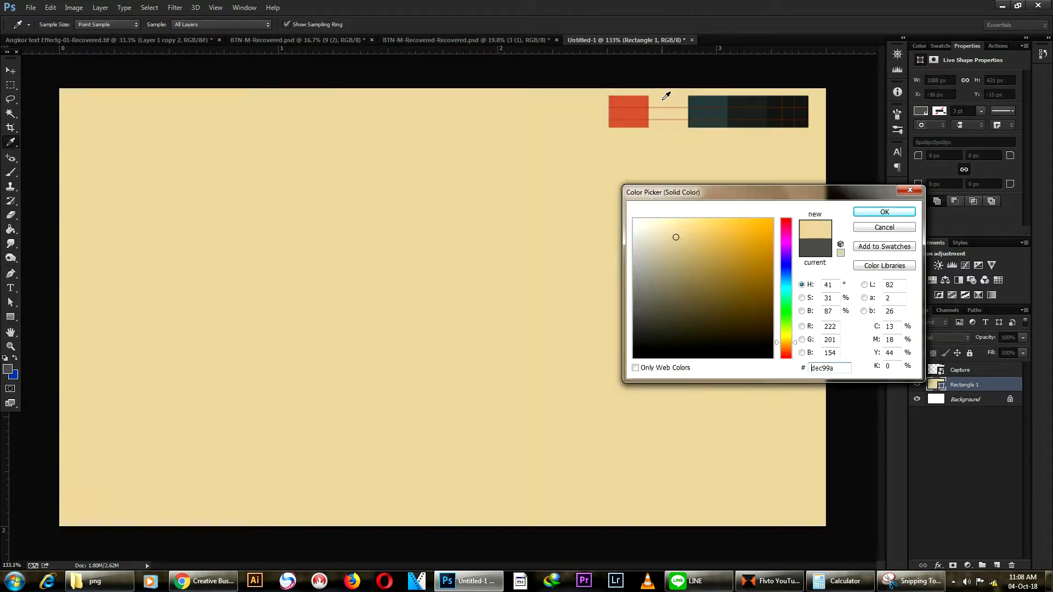
left_click(889, 217)
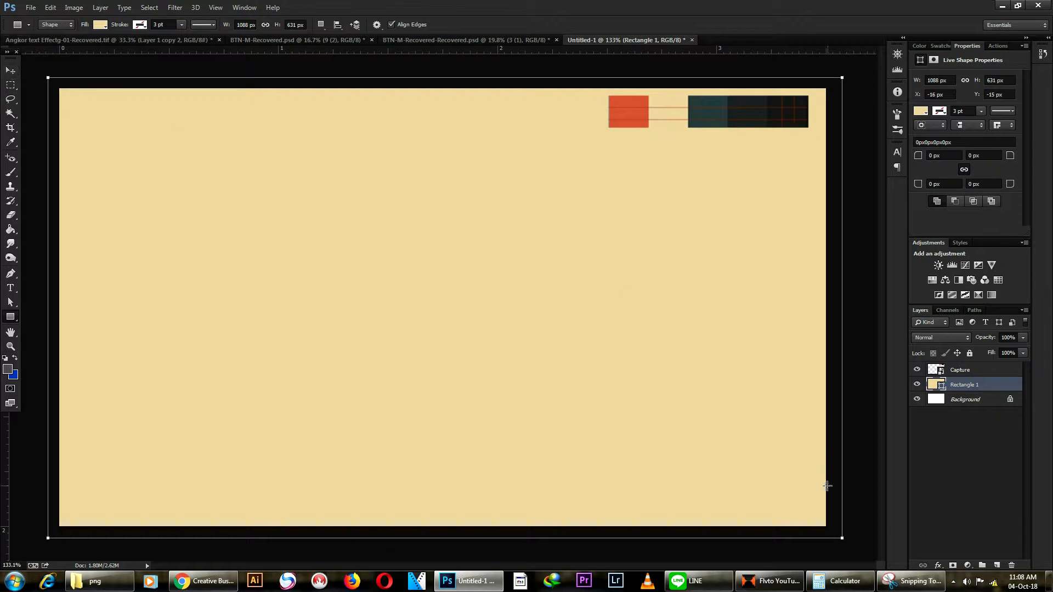
left_click(938, 565)
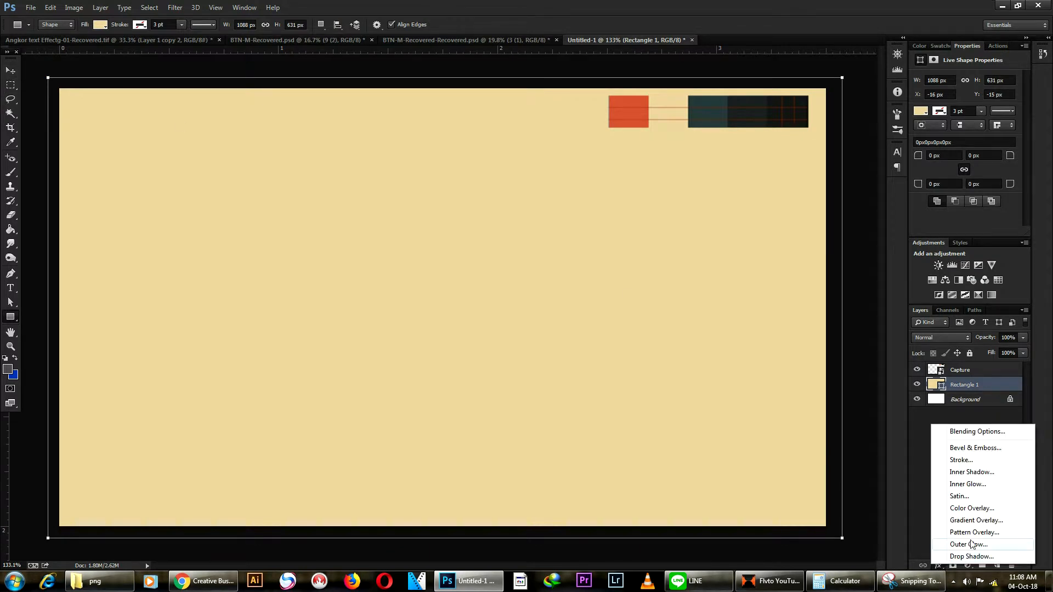
Step: Add a Soft Light Pattern Overlay using a grey texture at reduced scale to Rectangle 1
left_click(987, 533)
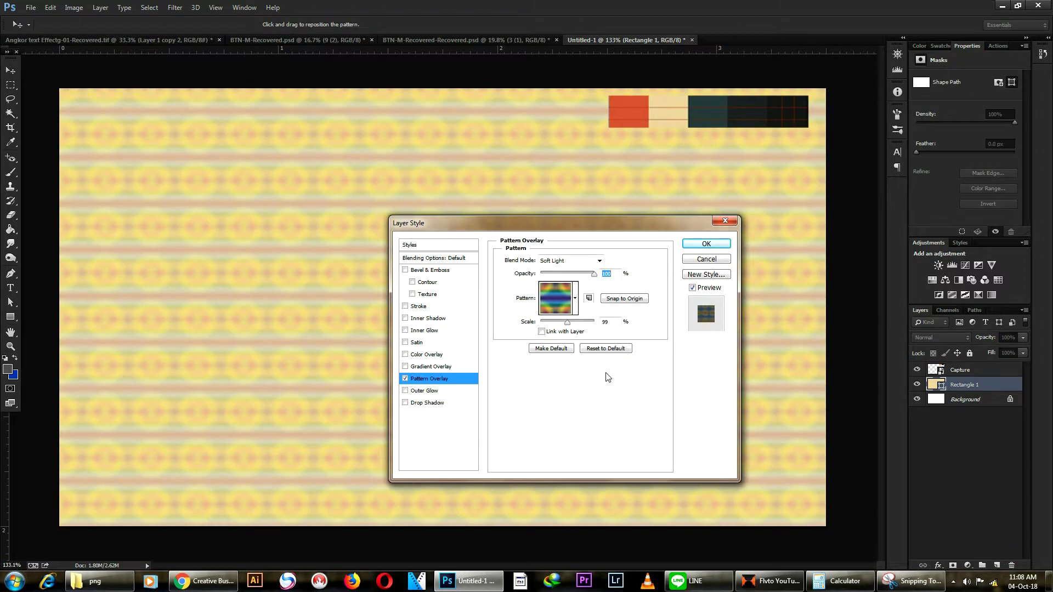
left_click(575, 298)
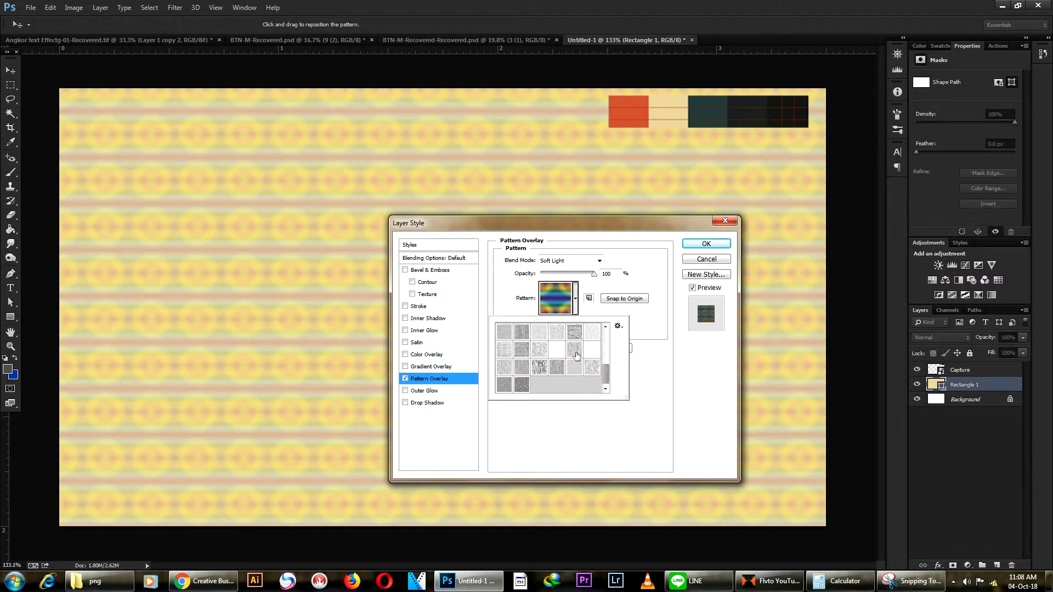
left_click(595, 354)
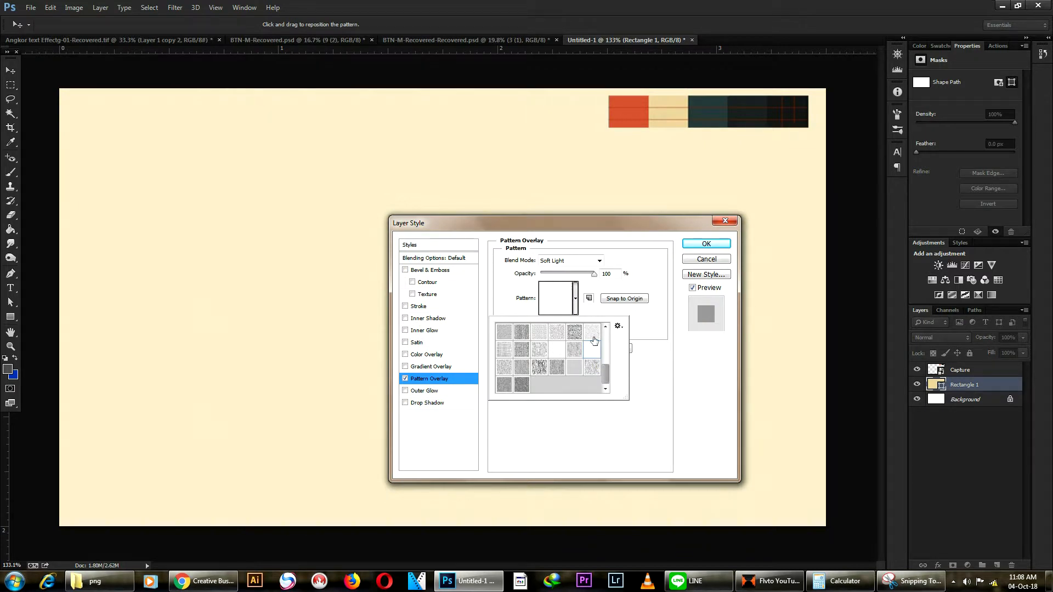
left_click(593, 337)
scroll(582, 357, "up", 6)
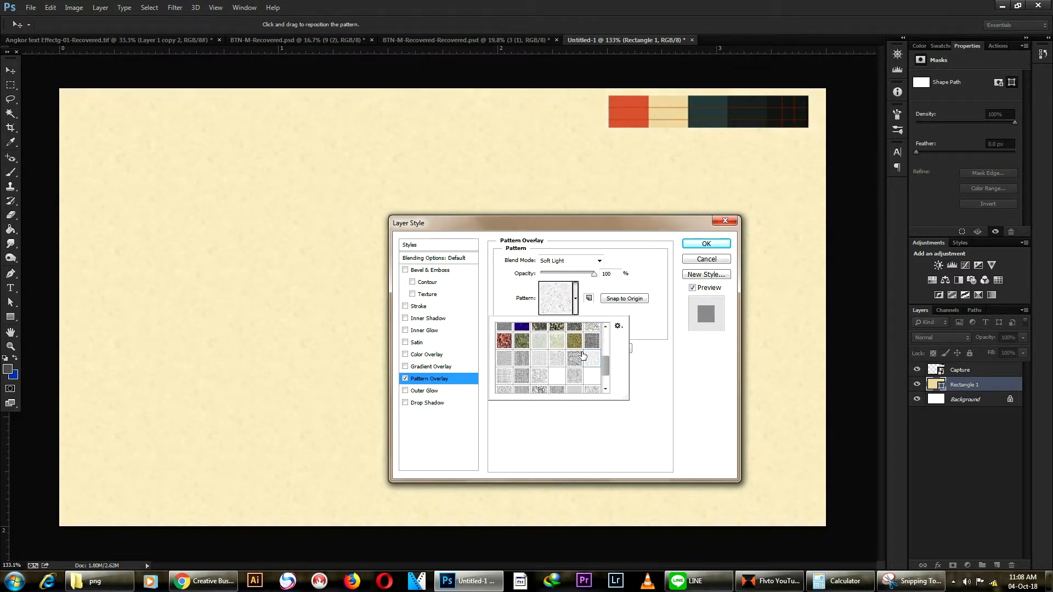
scroll(583, 357, "up", 1)
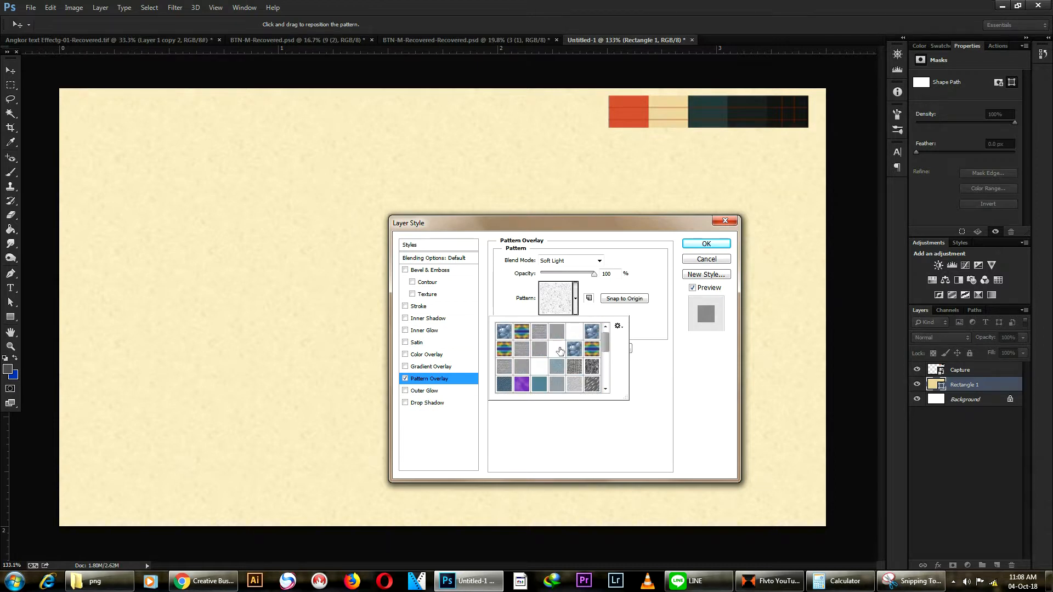
left_click(559, 349)
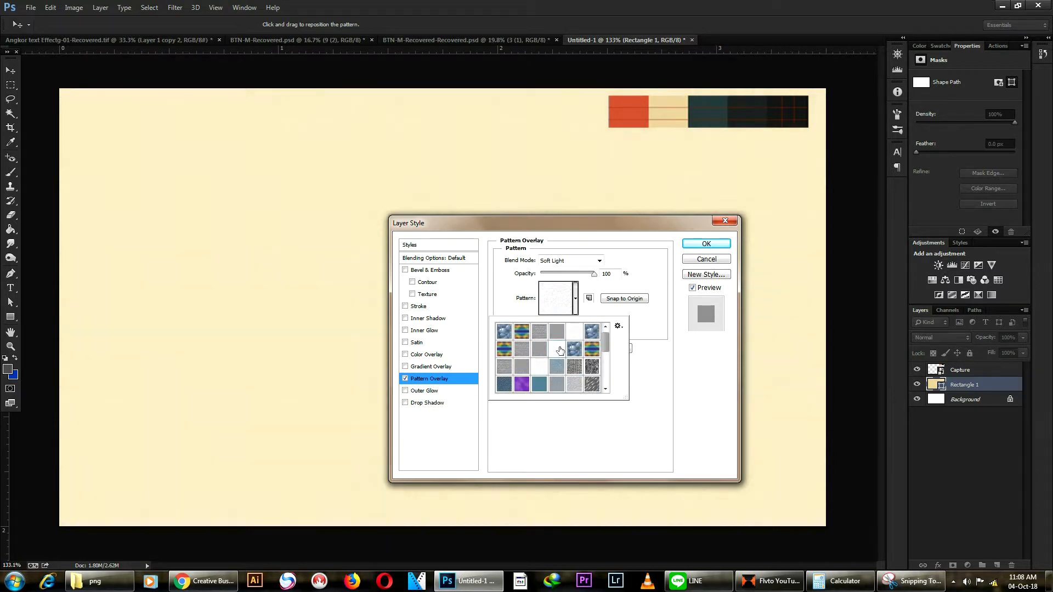
left_click(526, 367)
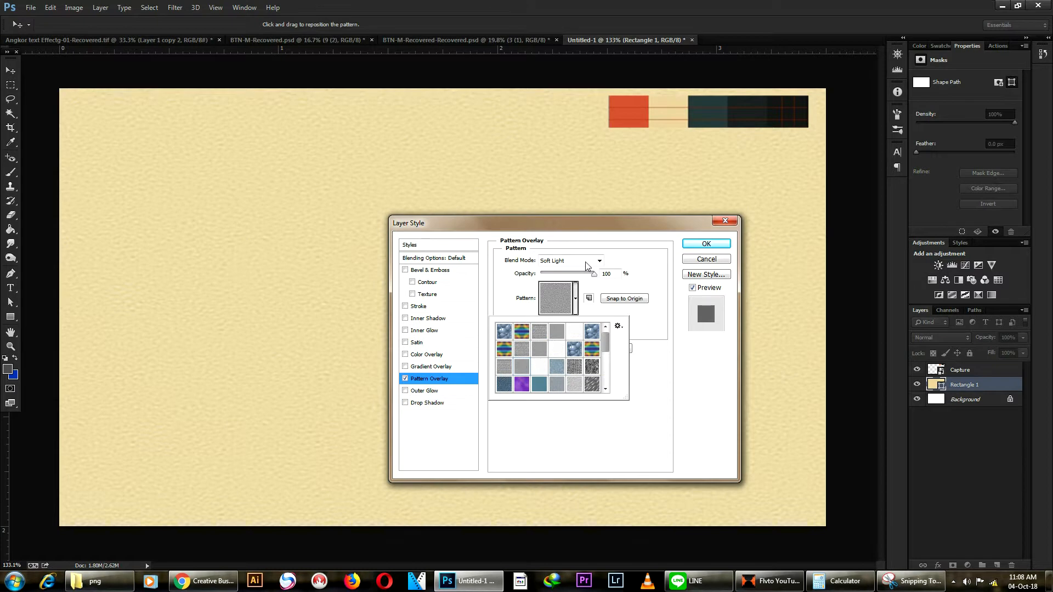
left_click(665, 365)
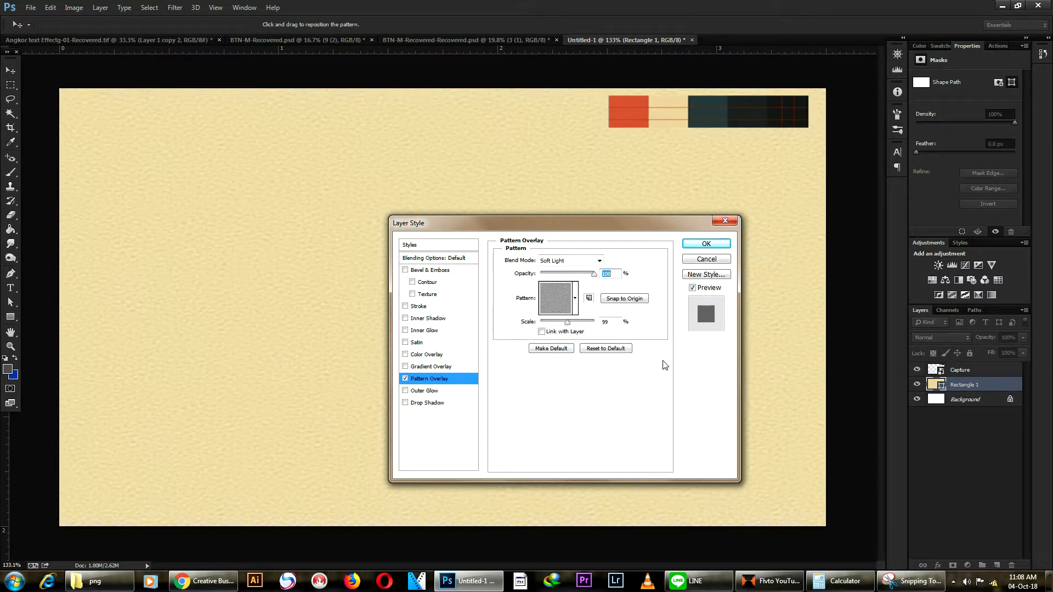
left_click_drag(576, 324, 561, 329)
left_click(706, 244)
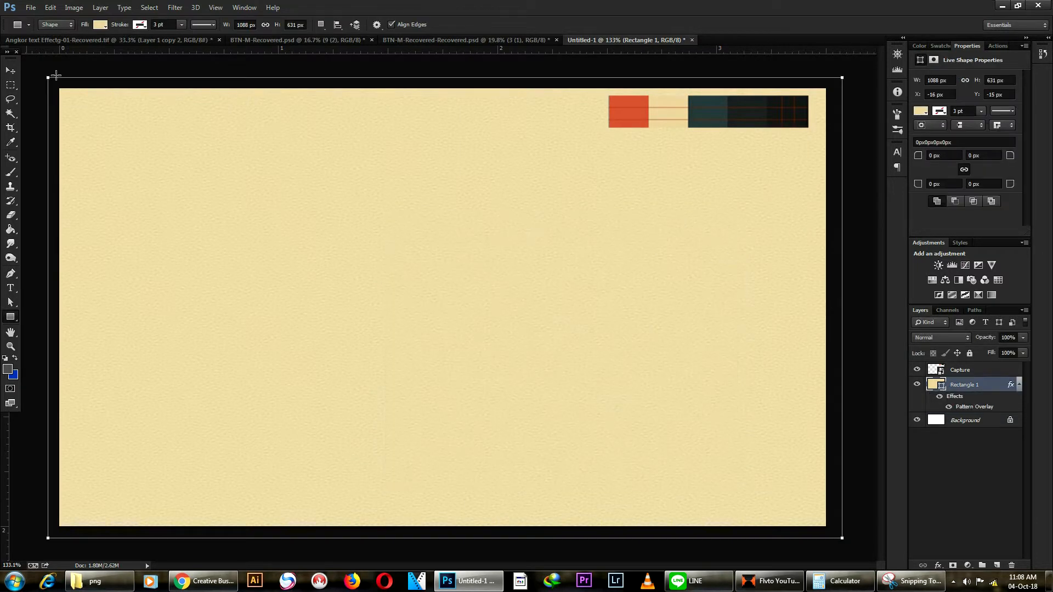
left_click(11, 70)
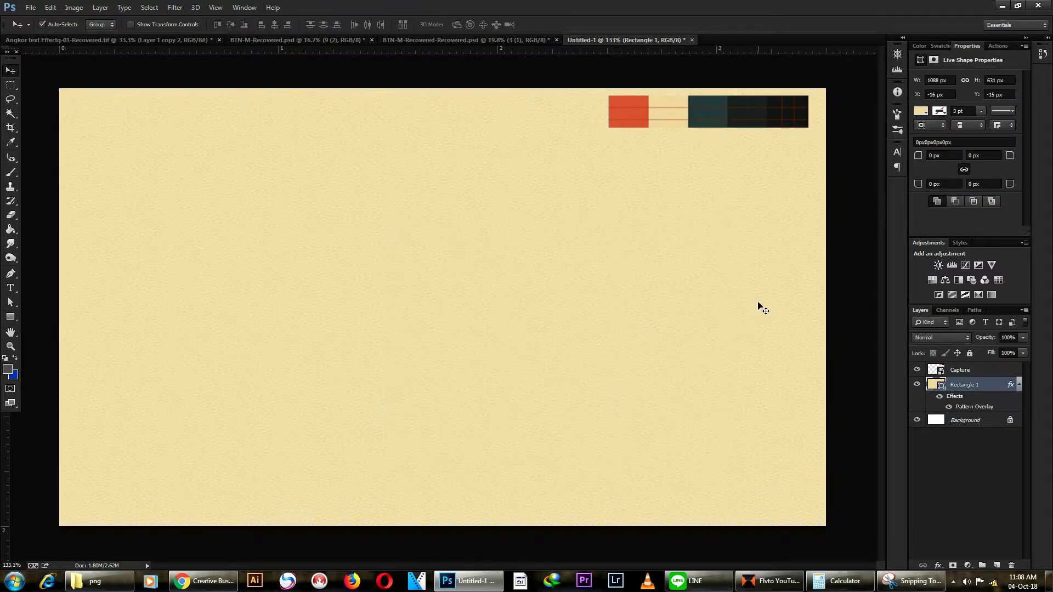
Step: Set the Pen tool to draw filled shapes (Shape mode)
scroll(850, 249, "down", 4)
scroll(782, 249, "up", 4)
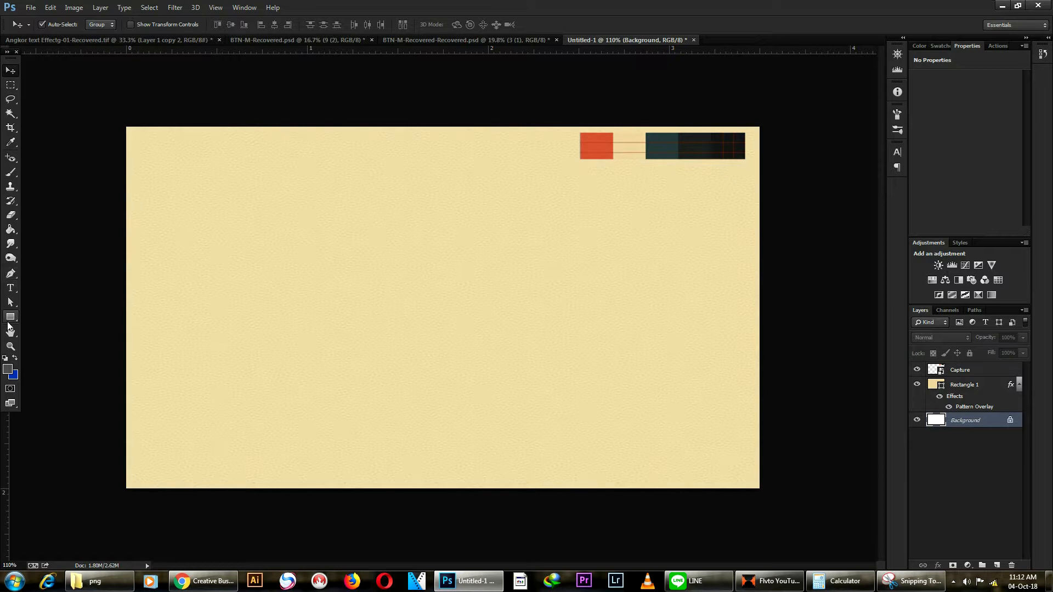
left_click(10, 274)
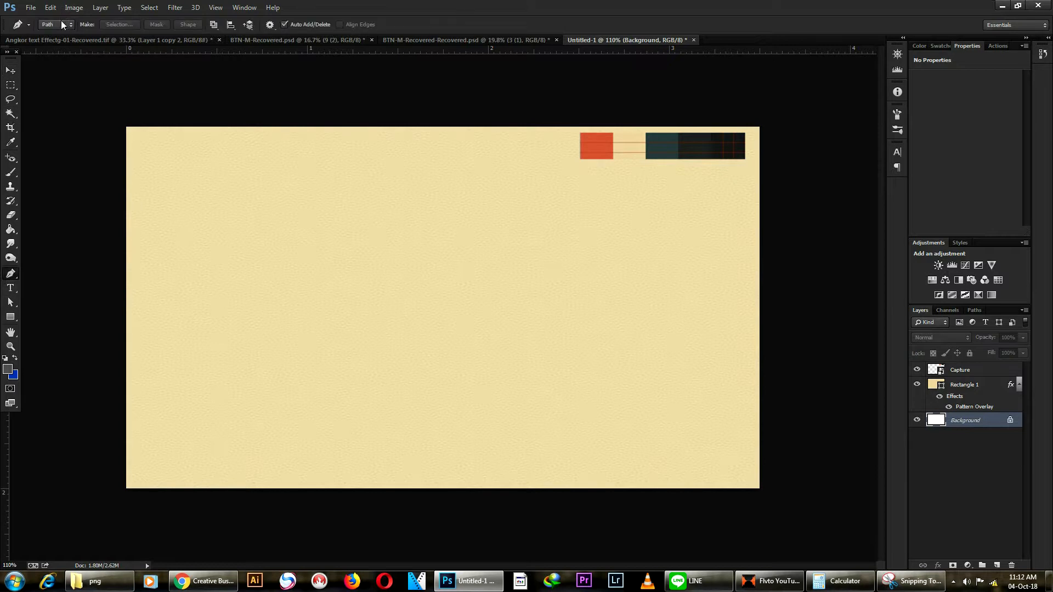
left_click(47, 24)
left_click(55, 36)
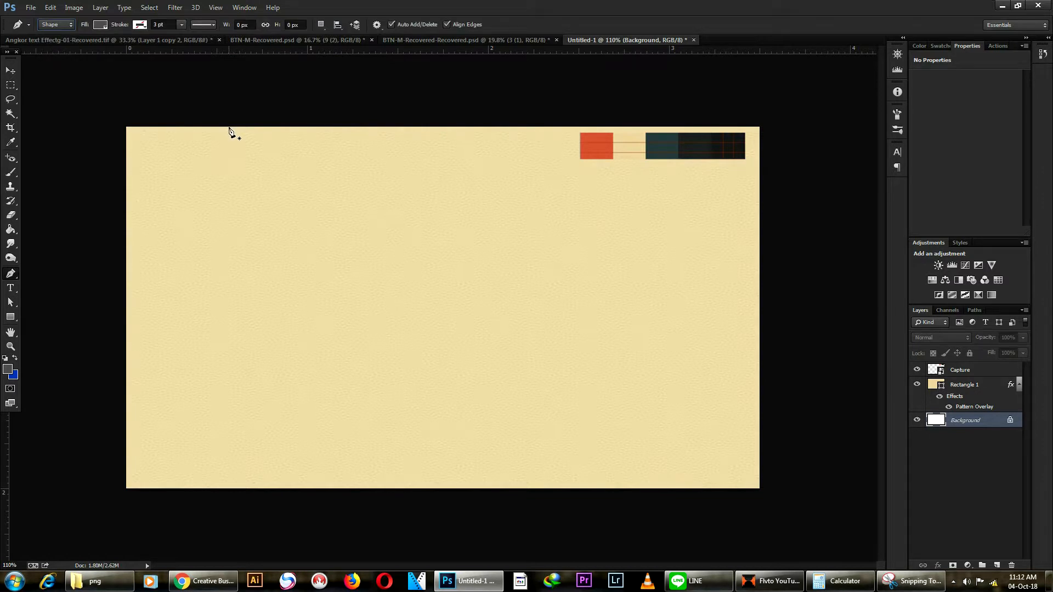
Step: Draw the grey Shape 1 panel down the card's left side, closing it with a curved edge
left_click(277, 125)
left_click(125, 126)
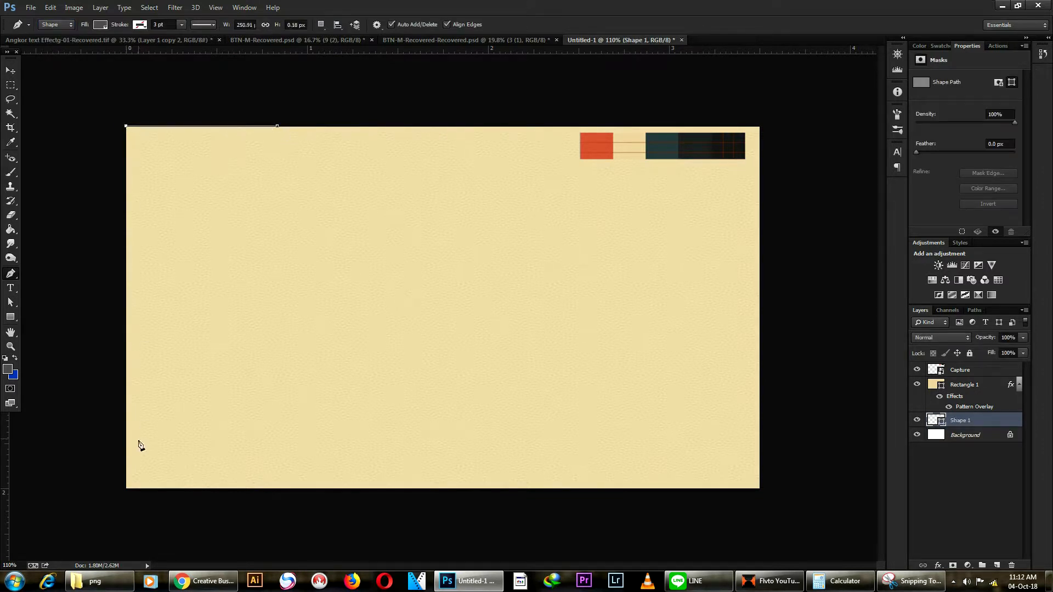
left_click(126, 492)
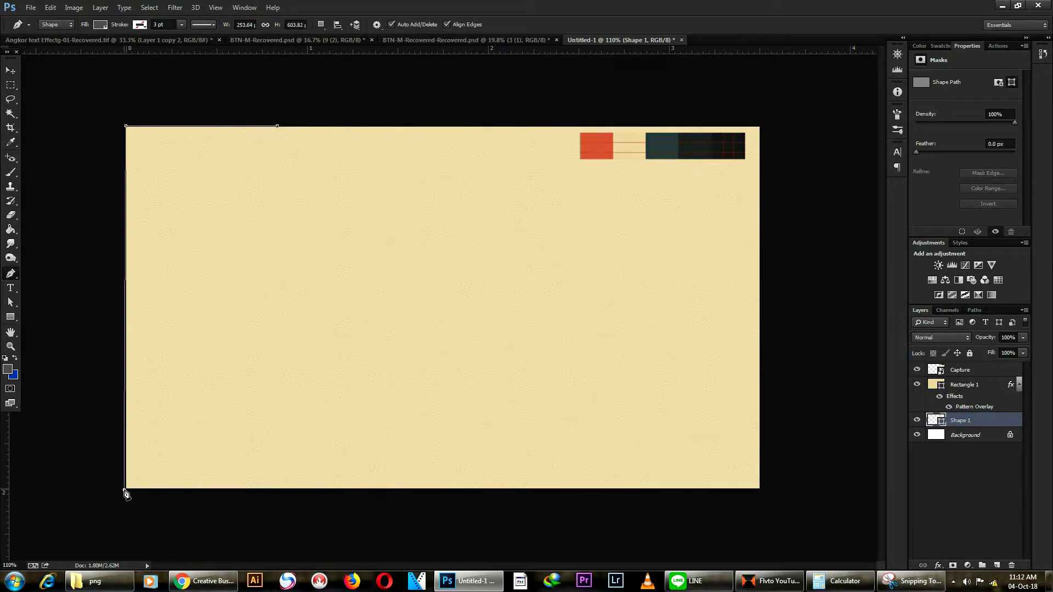
left_click(204, 492)
left_click_drag(981, 421, 970, 367)
left_click_drag(277, 127, 362, 45)
scroll(249, 210, "down", 3)
scroll(270, 169, "up", 4)
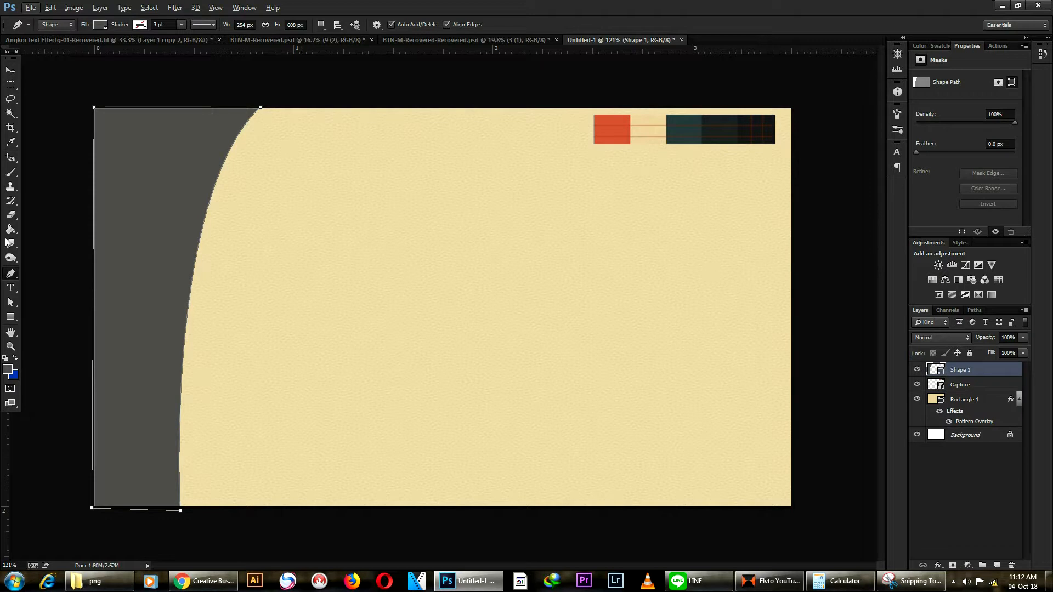
Step: Drag the panel's top anchor right and adjust its curve handle, widening Shape 1 to 297 px
left_click(15, 277)
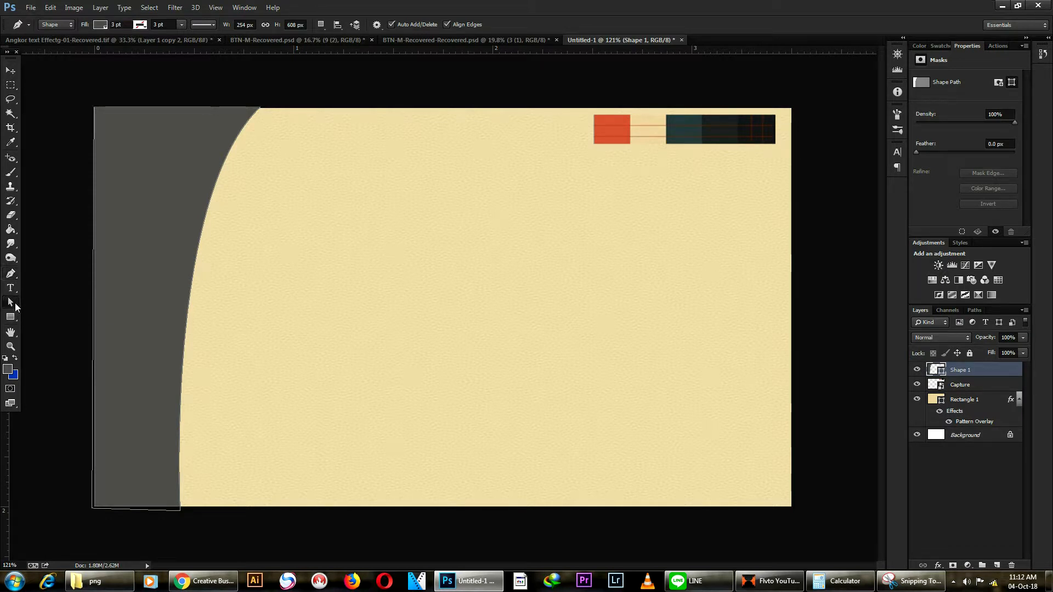
left_click(15, 305)
left_click(34, 308)
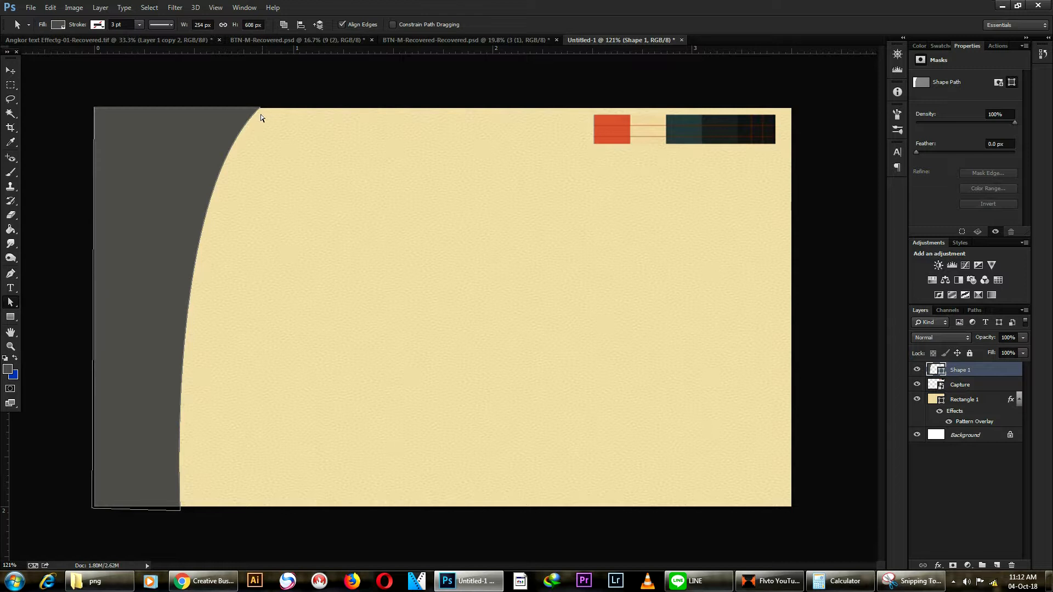
left_click(259, 108)
left_click_drag(261, 108, 288, 107)
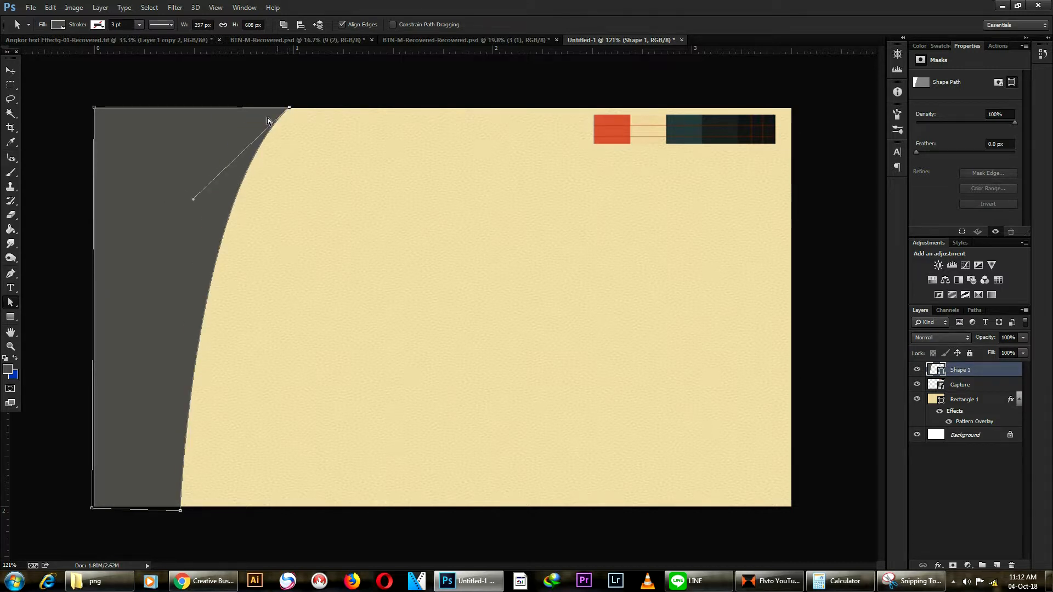
left_click_drag(193, 193, 169, 200)
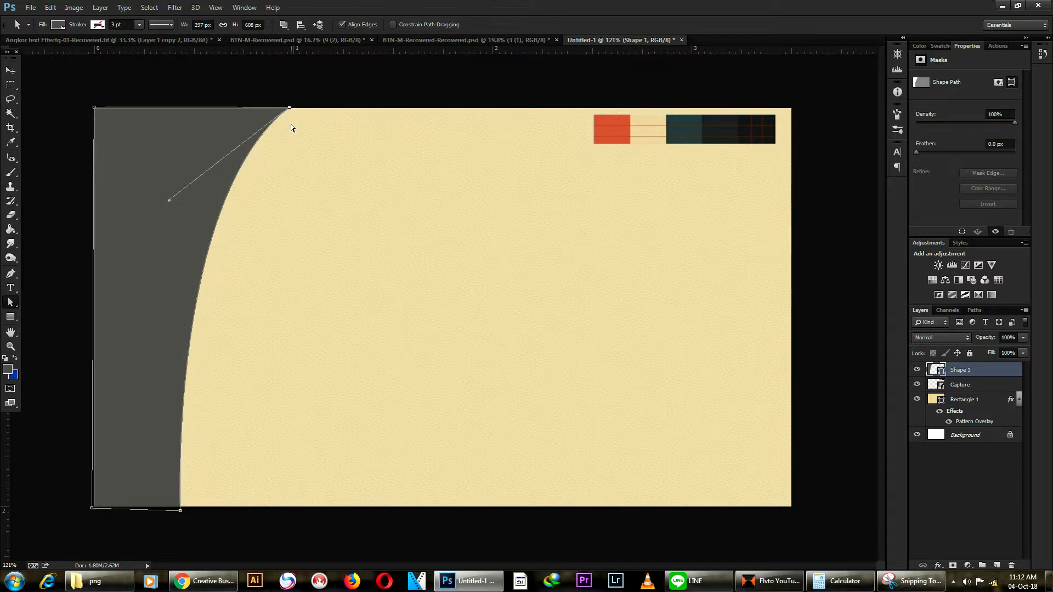
key("Return")
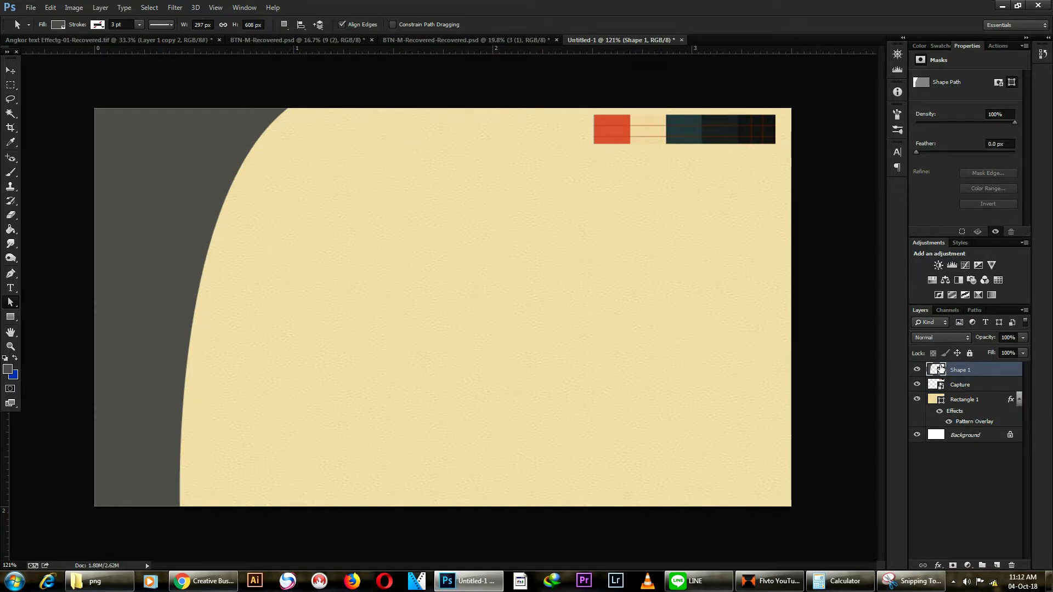
Step: Recolour Shape 1 from dark grey to the swatch strip's orange-red
double_click(931, 370)
left_click(611, 120)
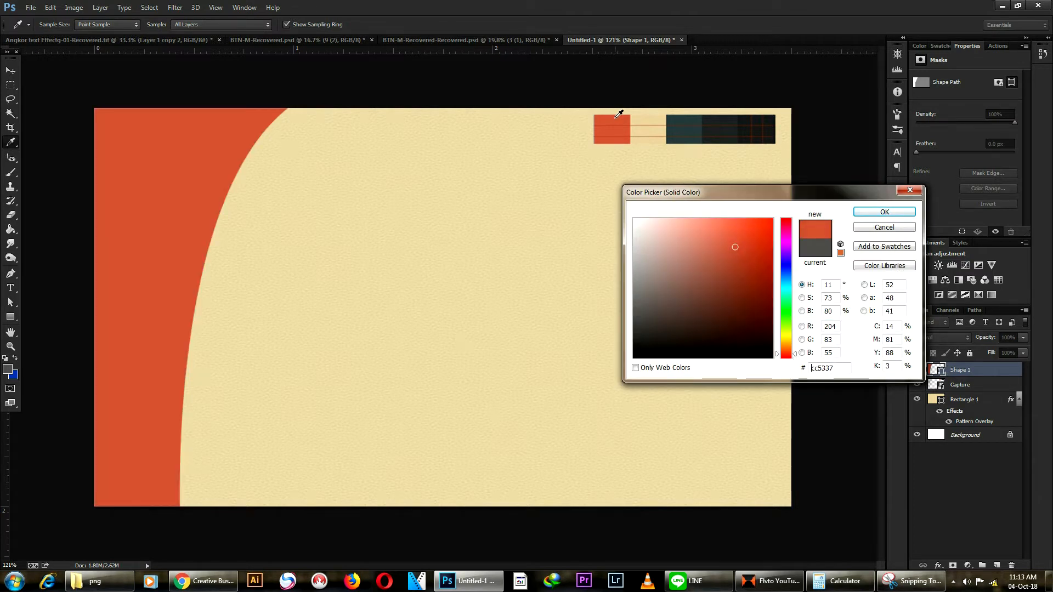
left_click(893, 212)
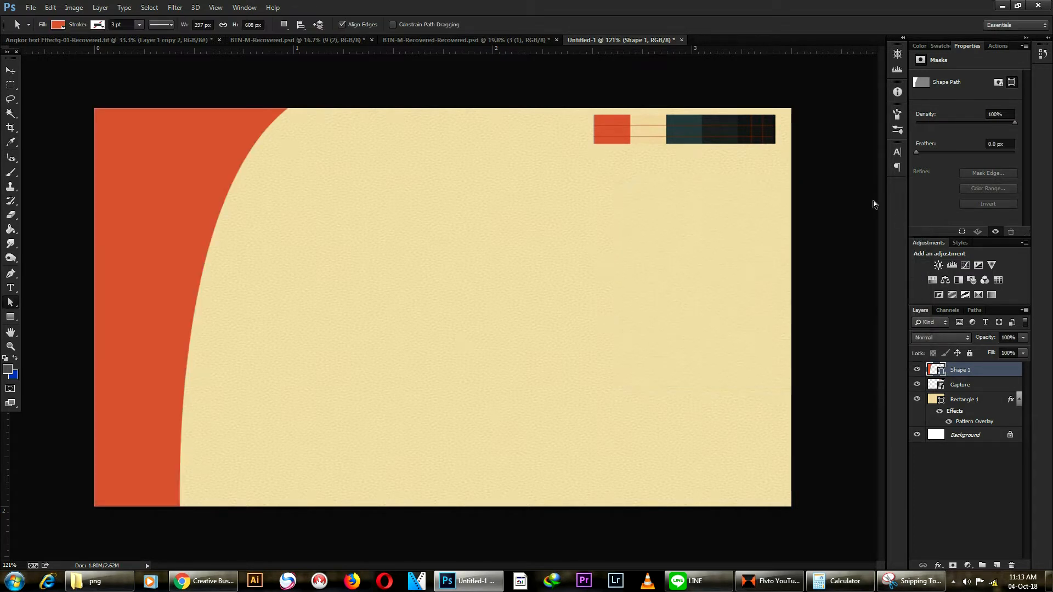
left_click(11, 71)
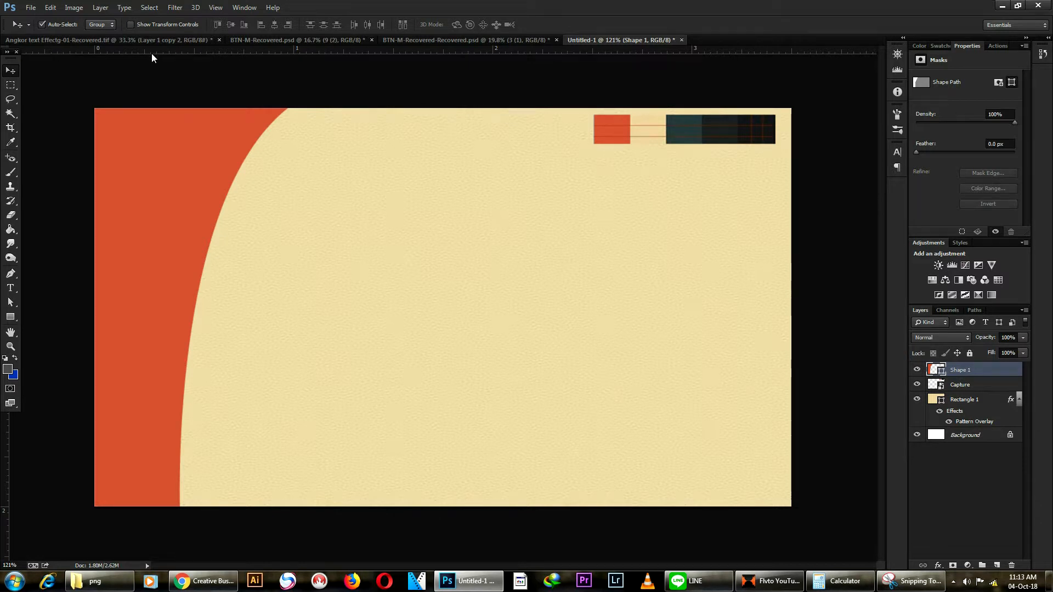
Step: Adjust the zoom to view the card and select the orange Shape 1 layer
key("ctrl+minus")
key("ctrl+plus")
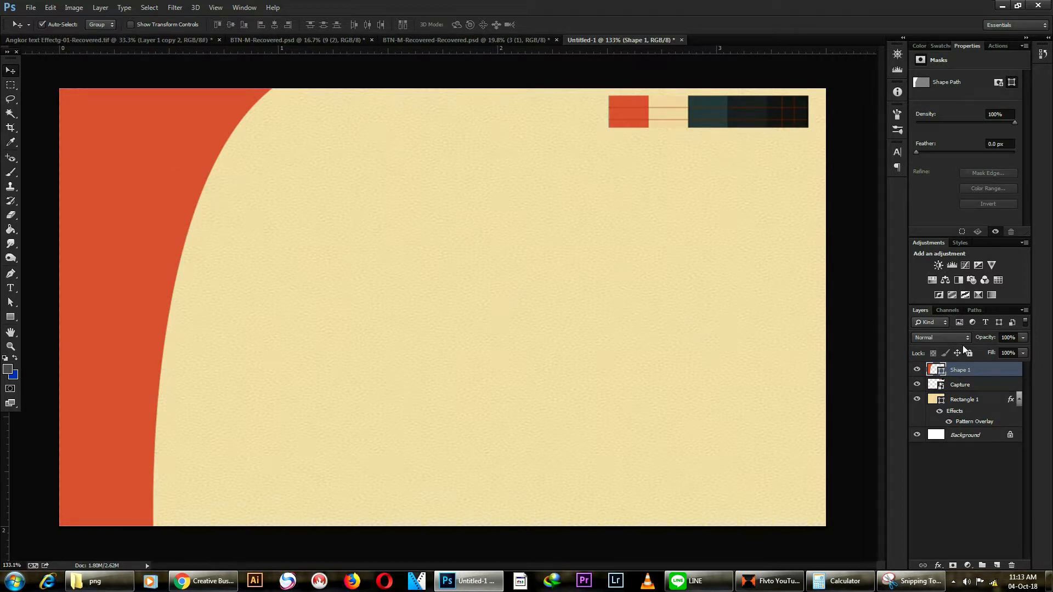
left_click(978, 405)
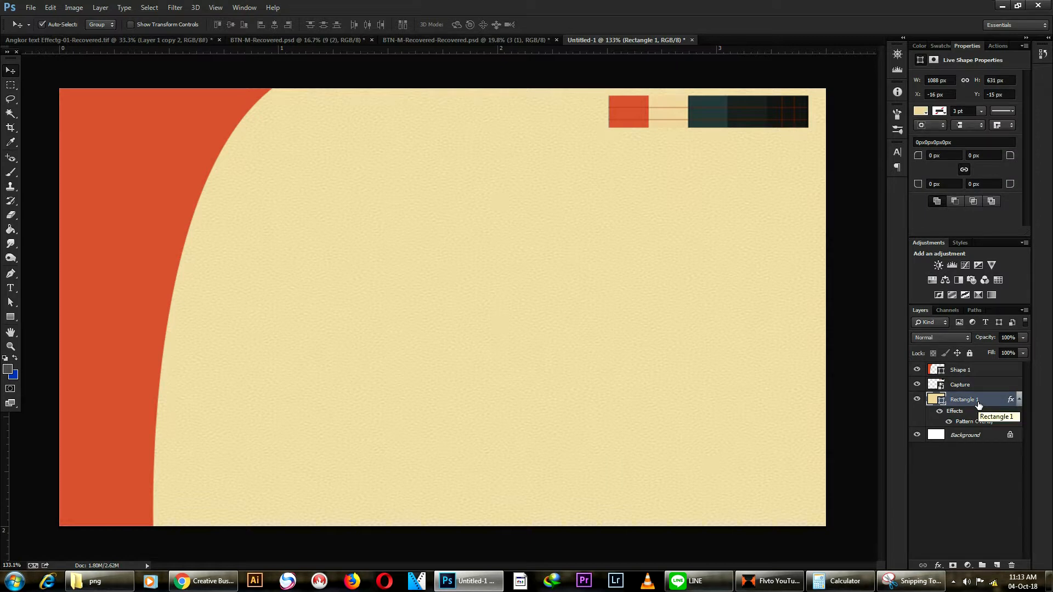
left_click(967, 372)
left_click(937, 565)
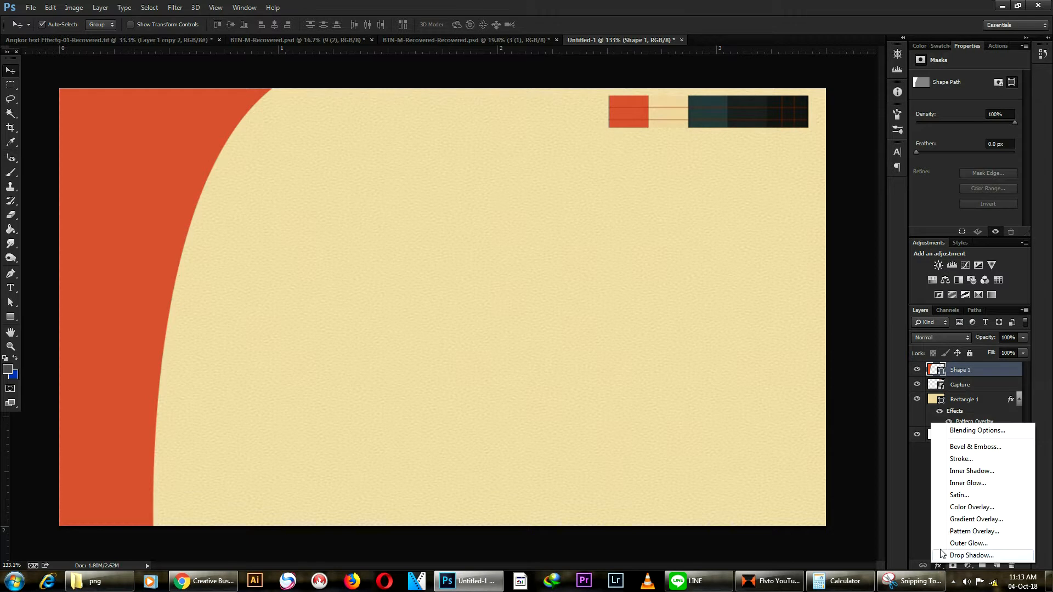
Step: Add a Pattern Overlay with the grey texture to Shape 1, scaled down to 37%
left_click(973, 531)
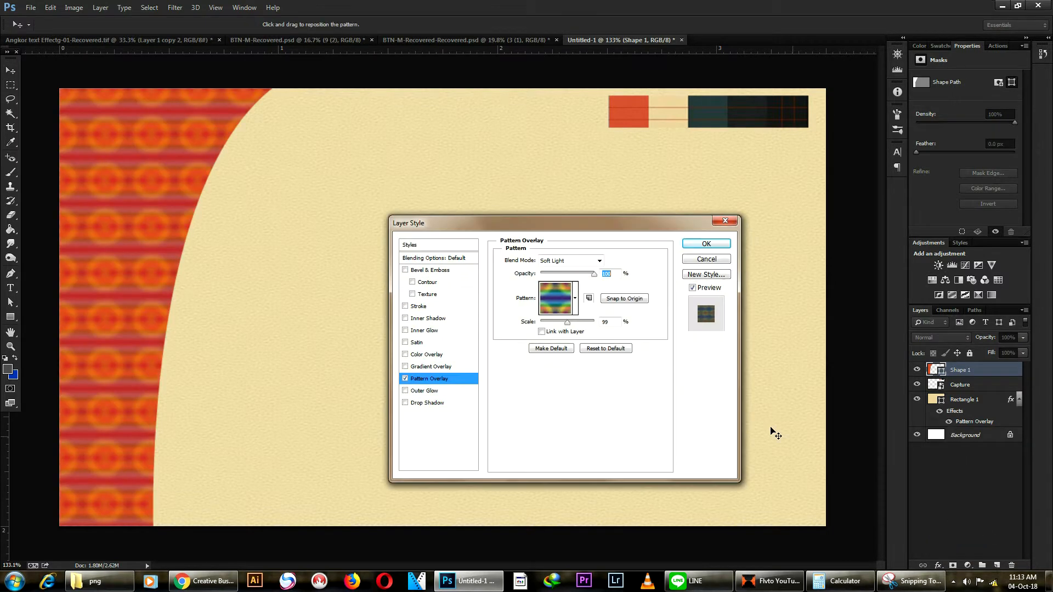
left_click(574, 298)
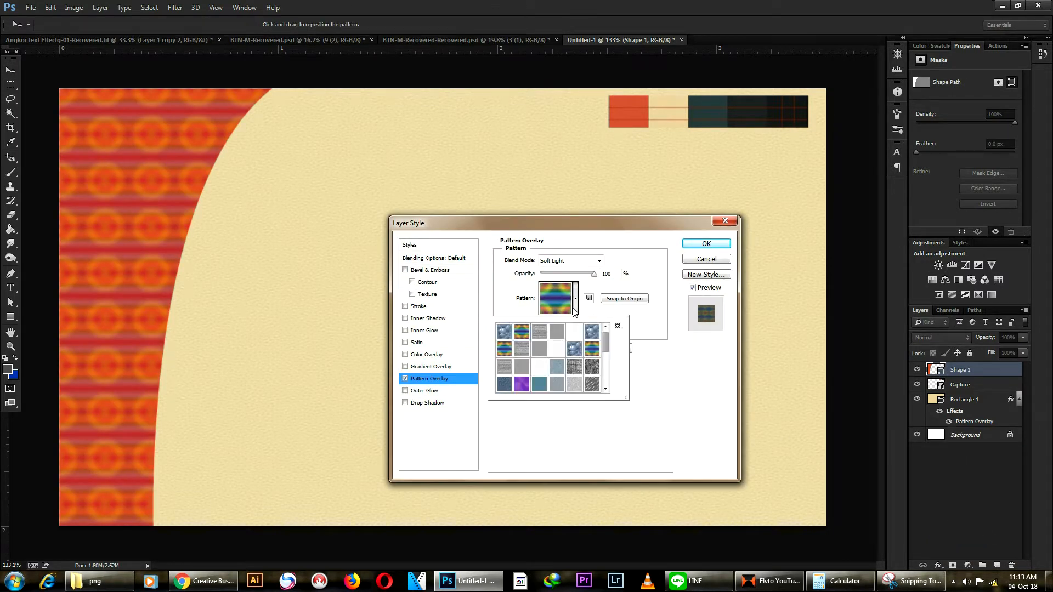
left_click(571, 333)
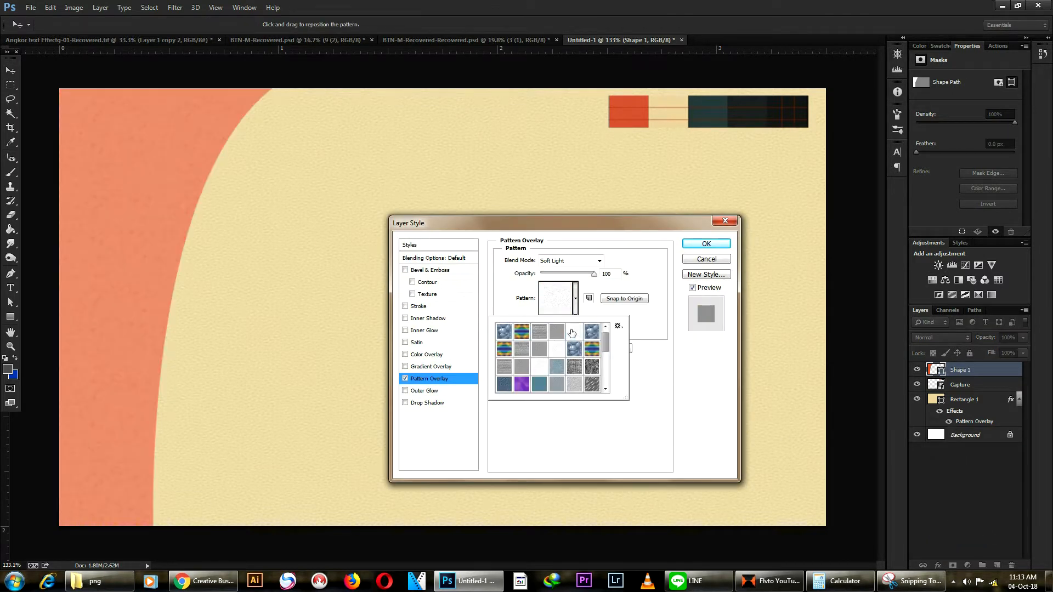
left_click(529, 366)
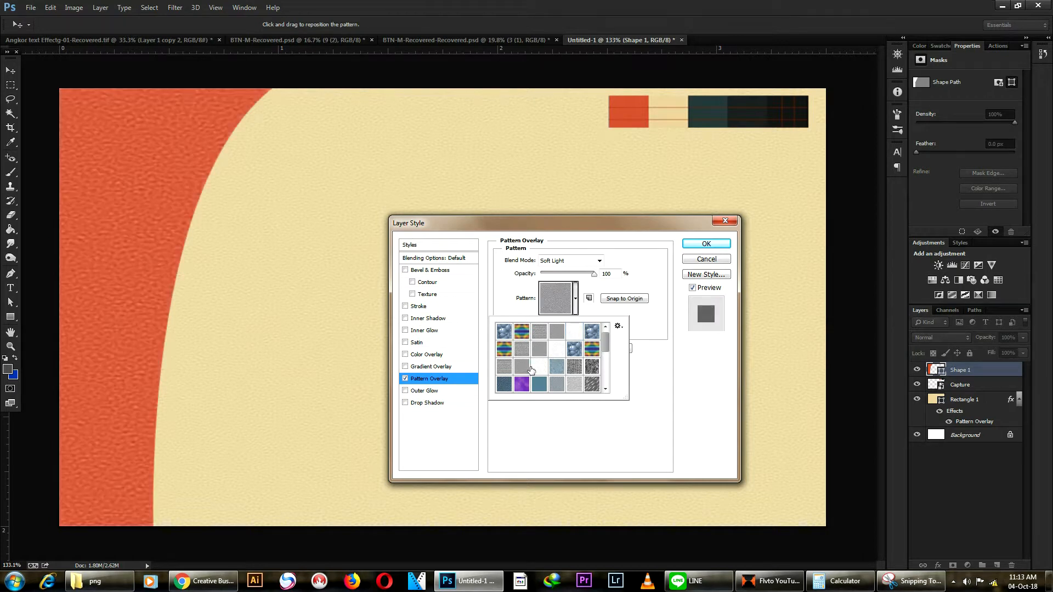
left_click(597, 312)
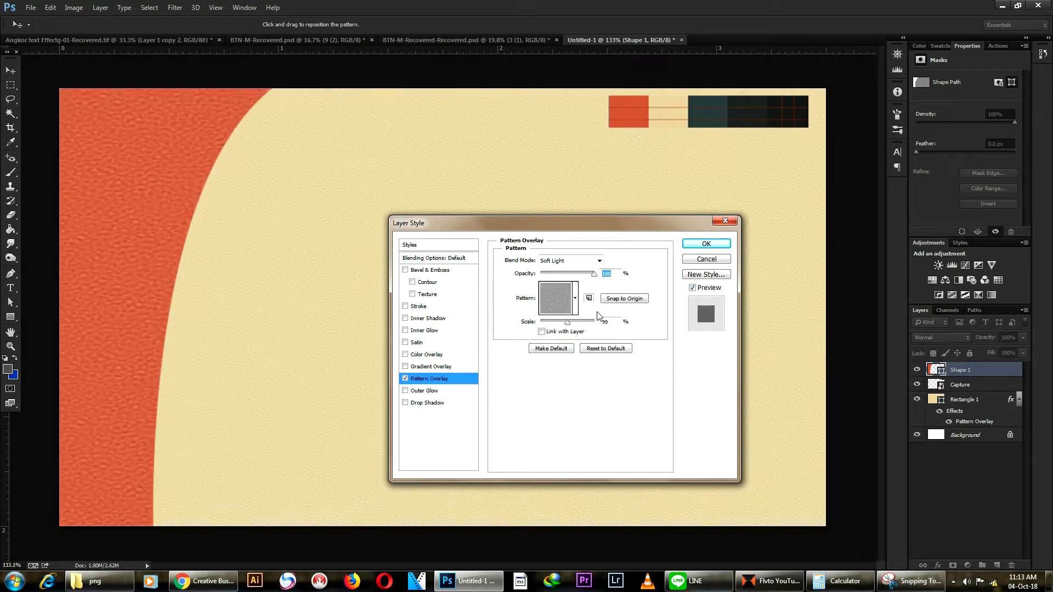
left_click_drag(568, 325, 552, 323)
left_click_drag(552, 331, 548, 331)
left_click(705, 244)
scroll(88, 159, "up", 3)
scroll(661, 146, "down", 3)
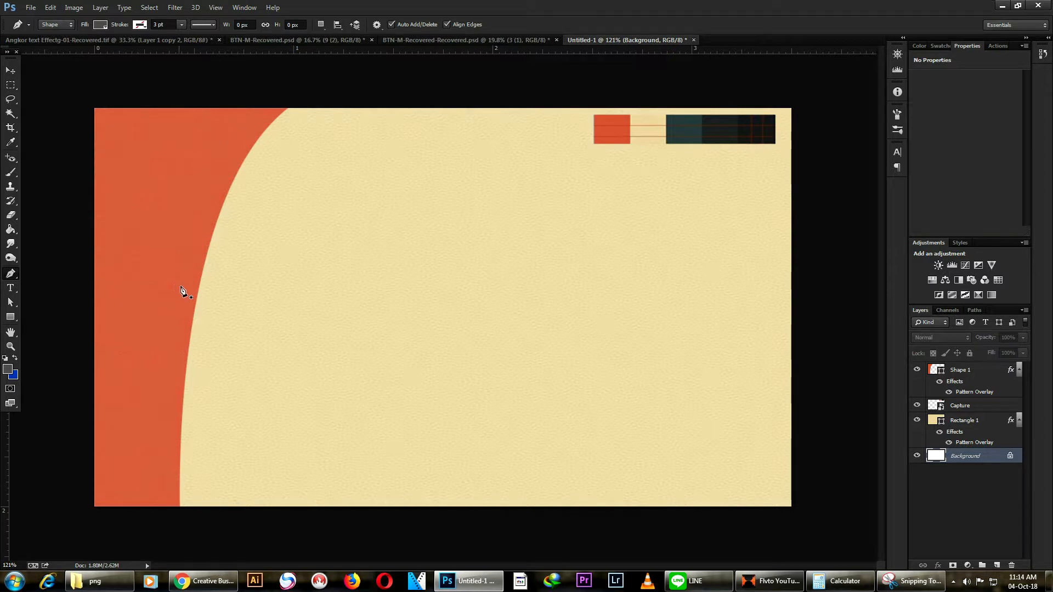
Step: Draw a curved Shape 2 wedge along the bottom-left edge and move its layer above Capture
left_click(198, 256)
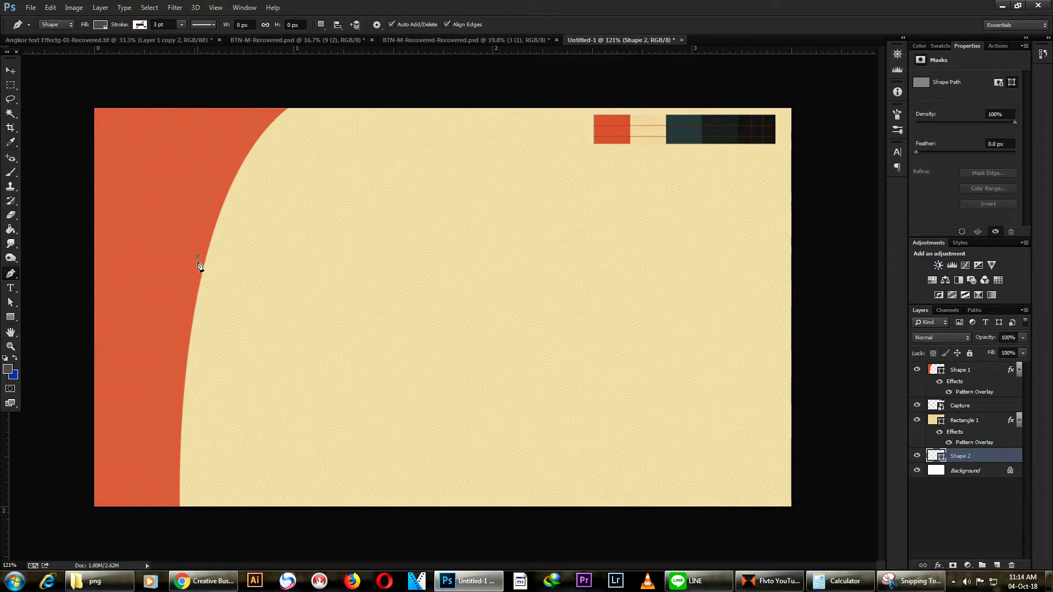
left_click(163, 503)
left_click_drag(187, 524, 305, 511)
left_click(319, 506)
left_click_drag(198, 257, 211, 158)
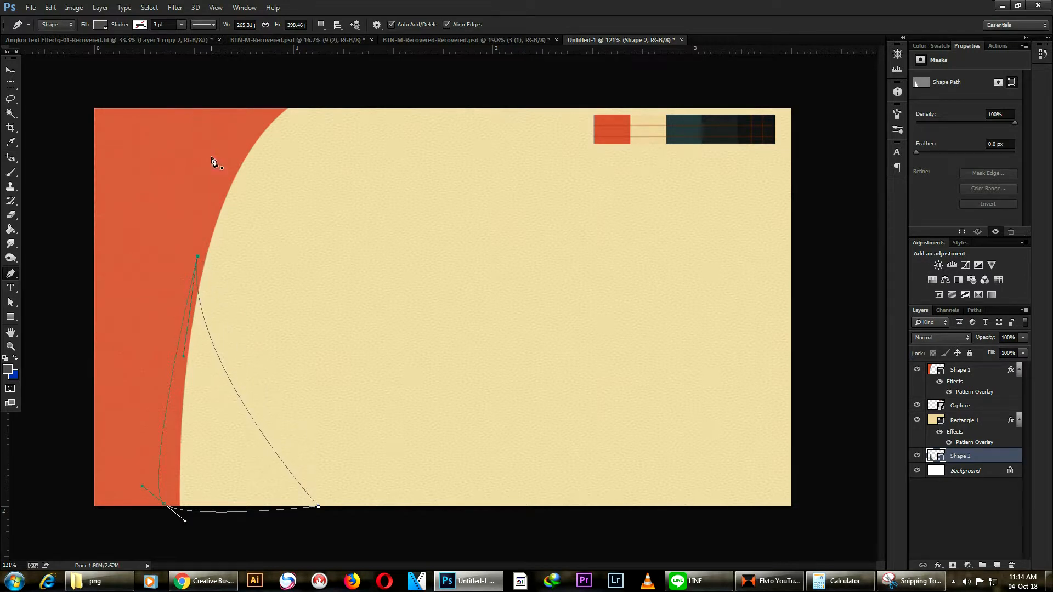
left_click_drag(964, 459, 973, 399)
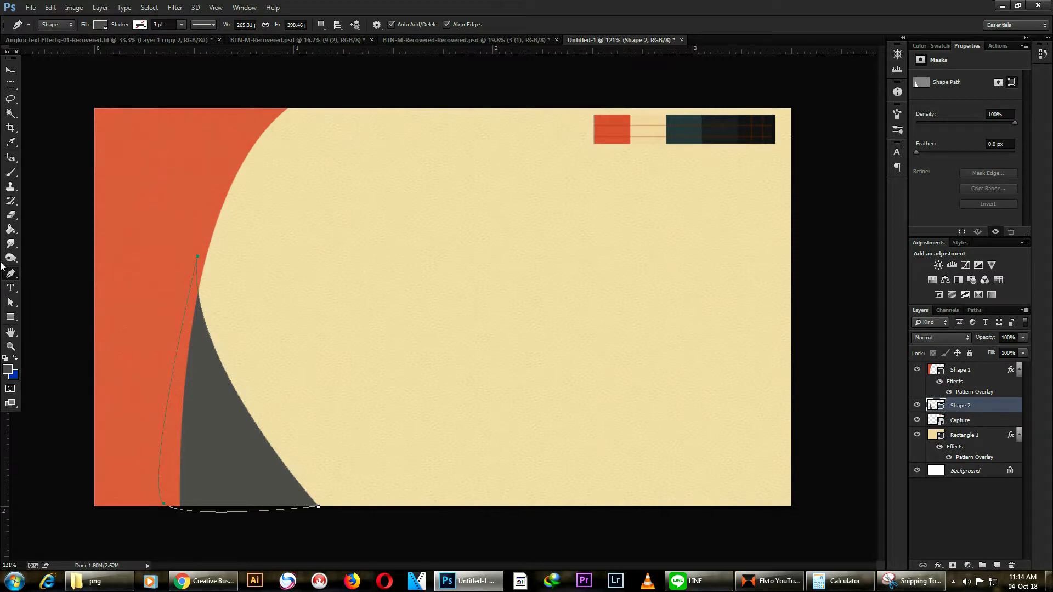
Step: Recolour Shape 2 with the swatch strip's dark teal #2b3d3f
double_click(935, 405)
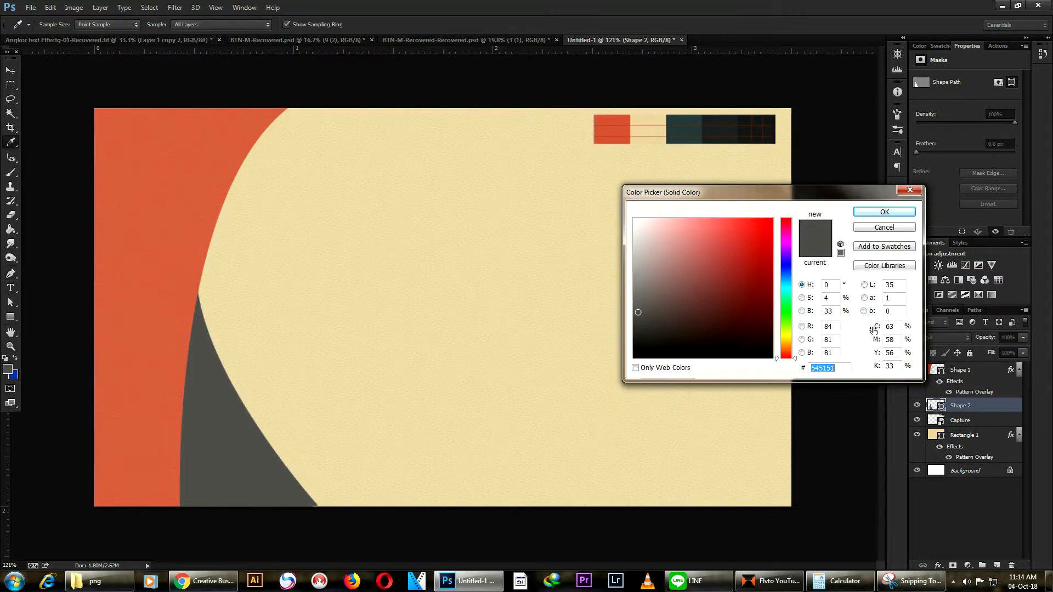
left_click(694, 113)
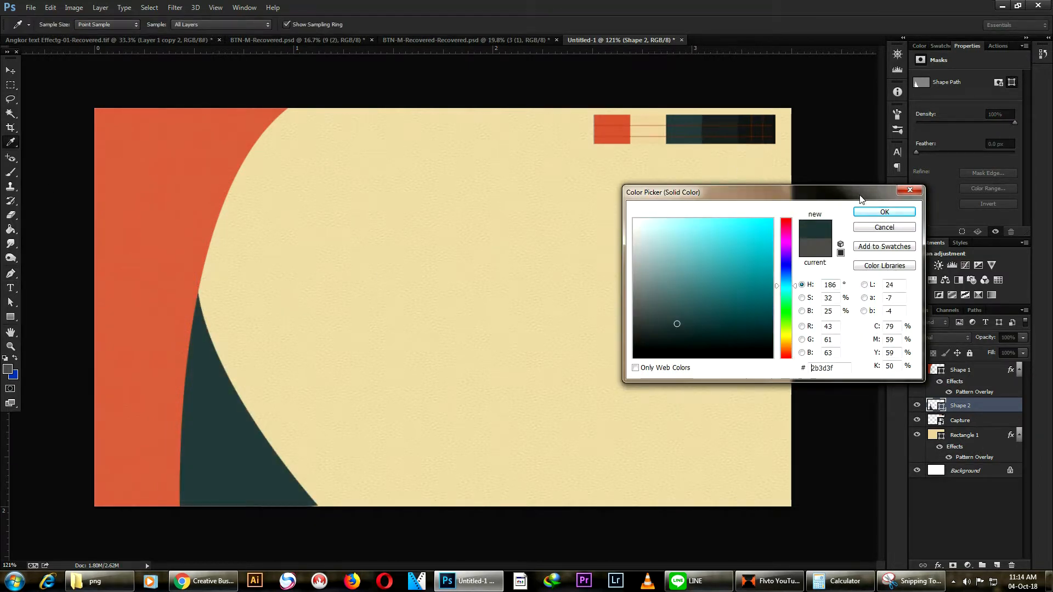
left_click(884, 212)
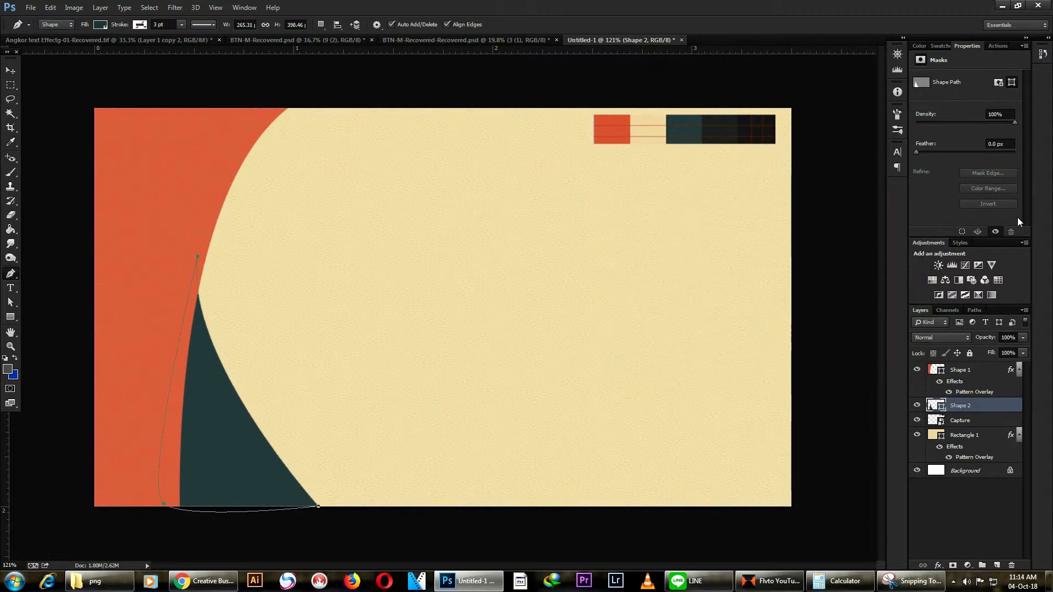
left_click(10, 71)
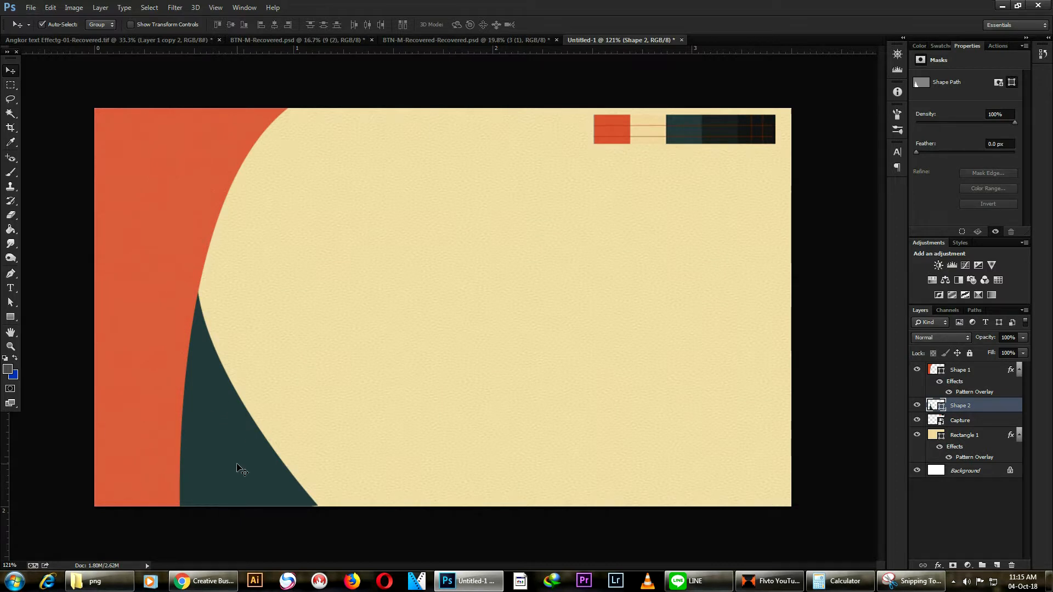
Step: Scale the teal shape up to about 110% and undo the accidental moved copy
key("ctrl+t")
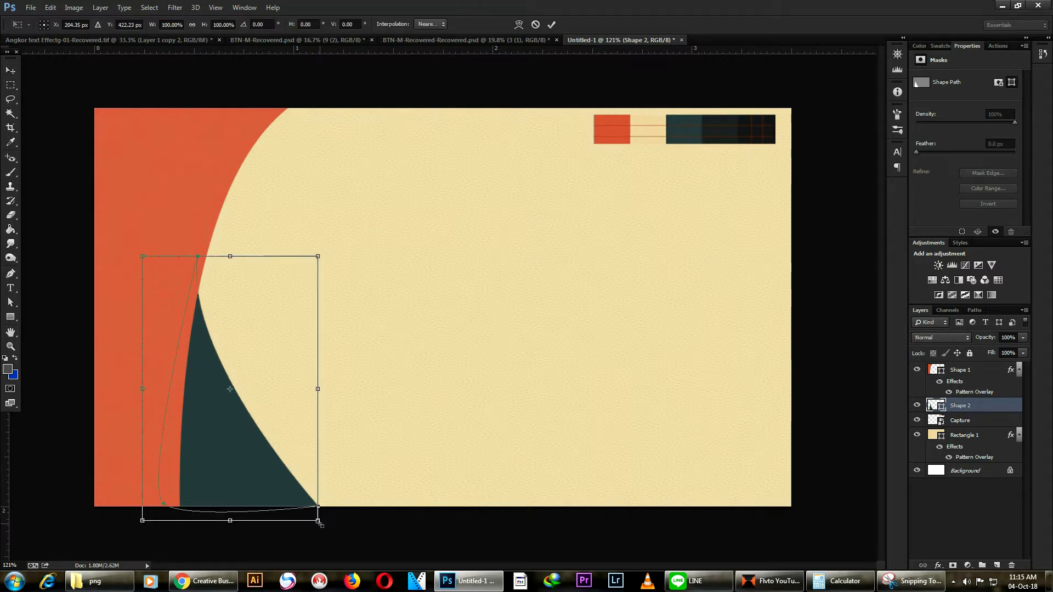
left_click_drag(319, 522, 327, 536)
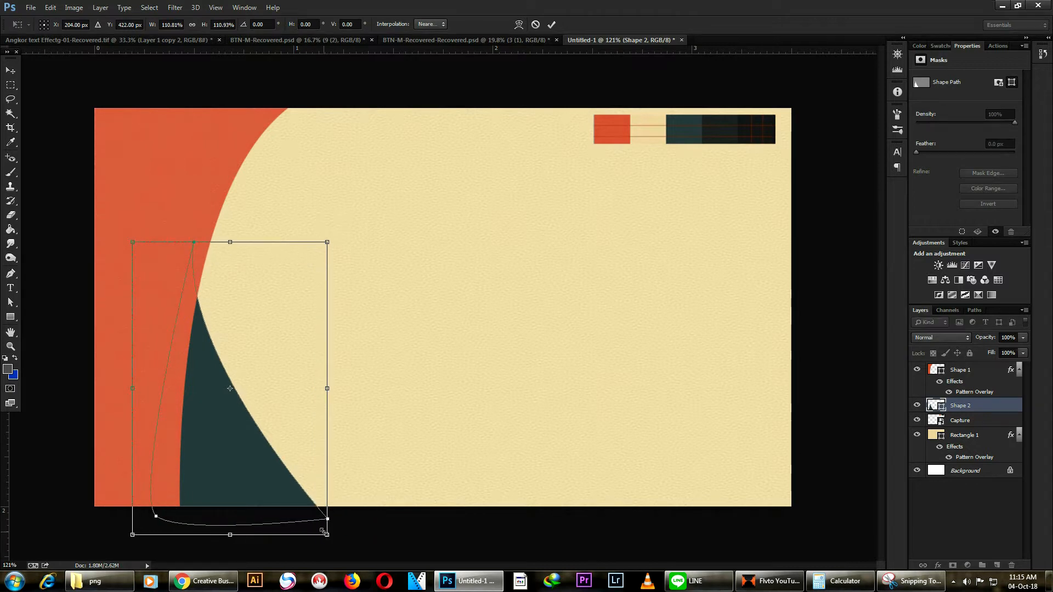
key("Return")
left_click_drag(255, 469, 322, 498)
key("ctrl+z")
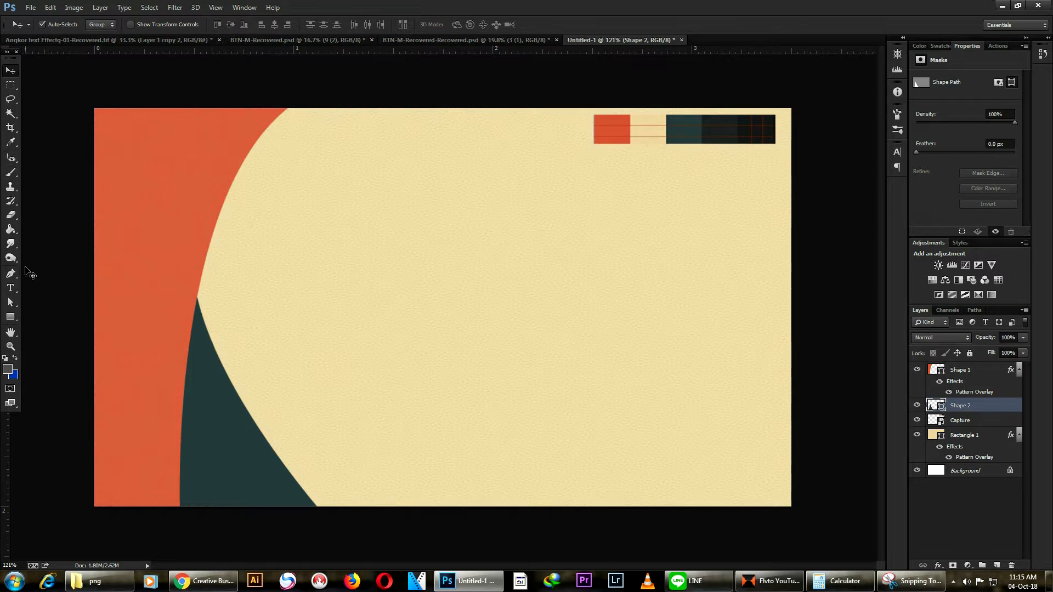
left_click(12, 276)
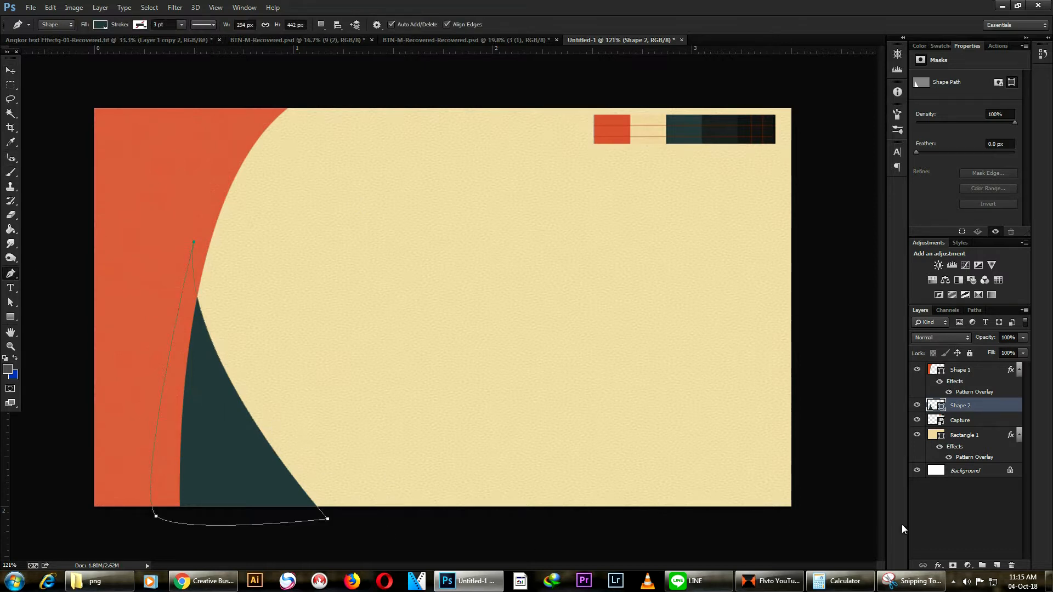
left_click(958, 472)
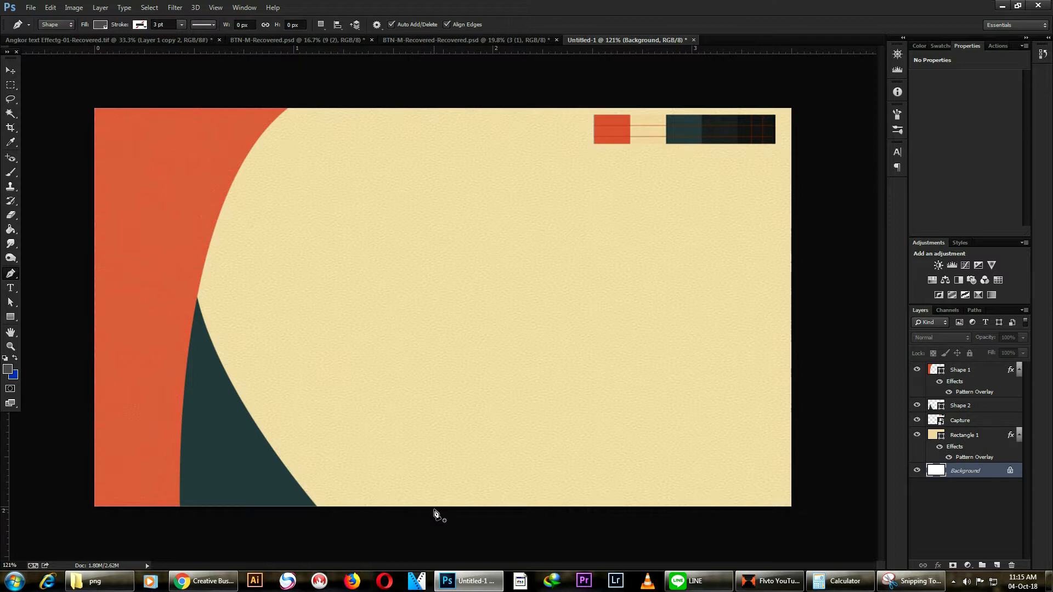
Step: Draw a curved Shape 3 band along the teal panel's bottom edge and place it below Capture
left_click(228, 381)
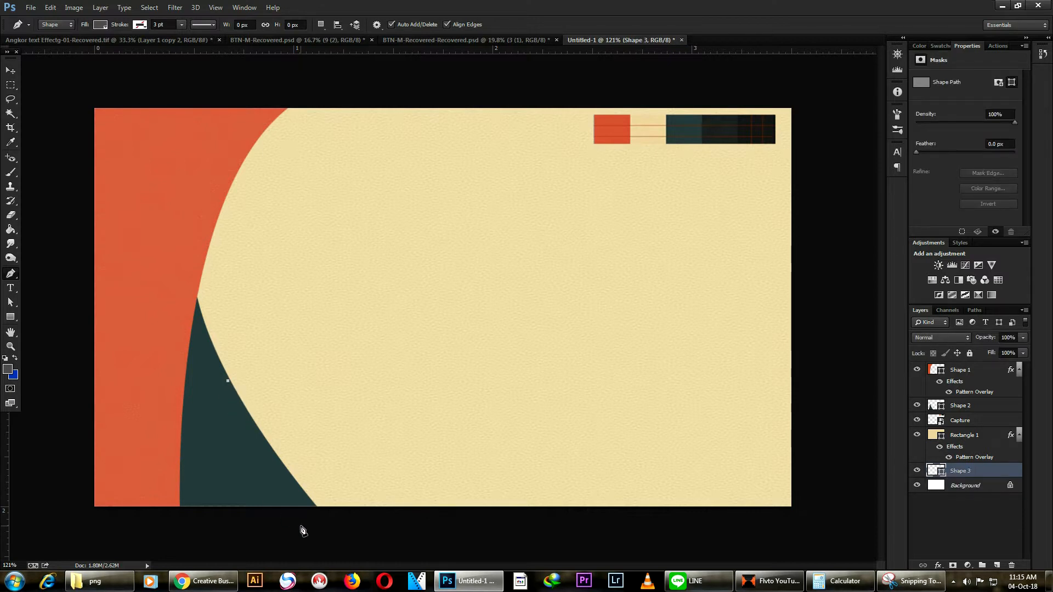
left_click_drag(311, 523, 384, 537)
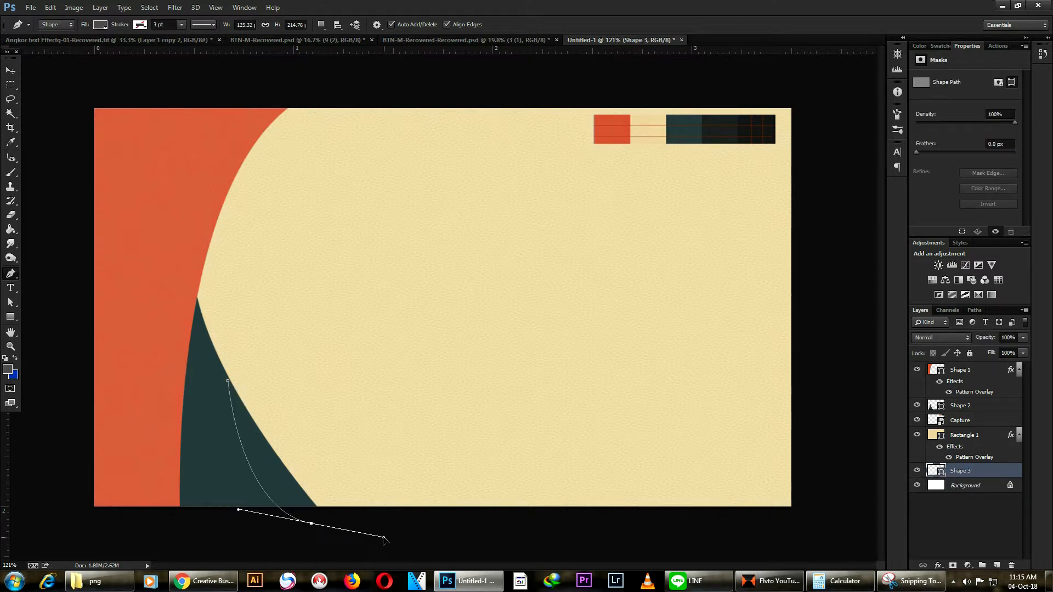
left_click_drag(449, 513, 427, 507)
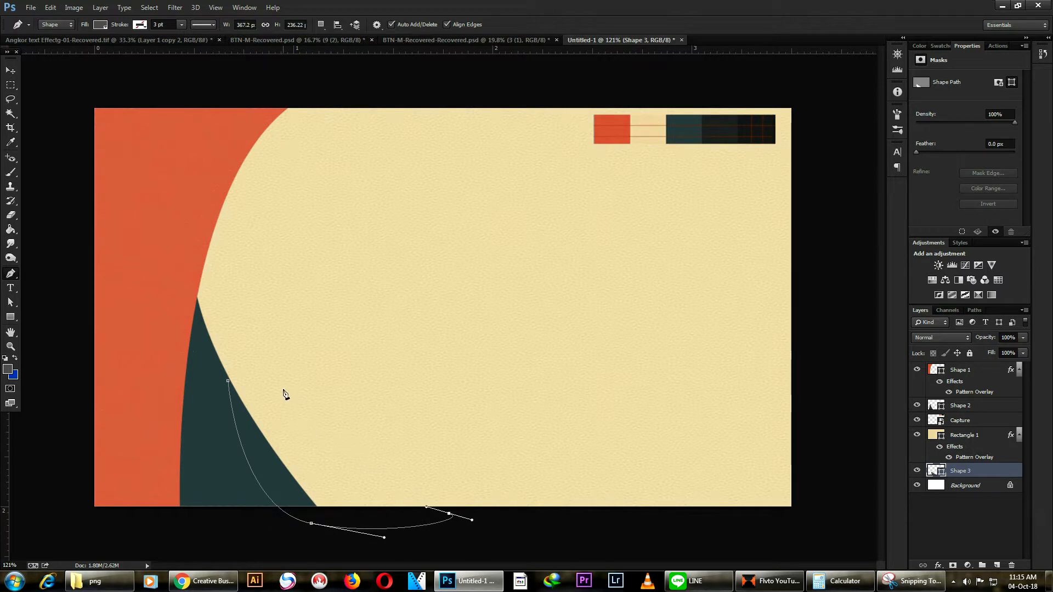
left_click_drag(228, 381, 174, 309)
left_click_drag(964, 473, 962, 427)
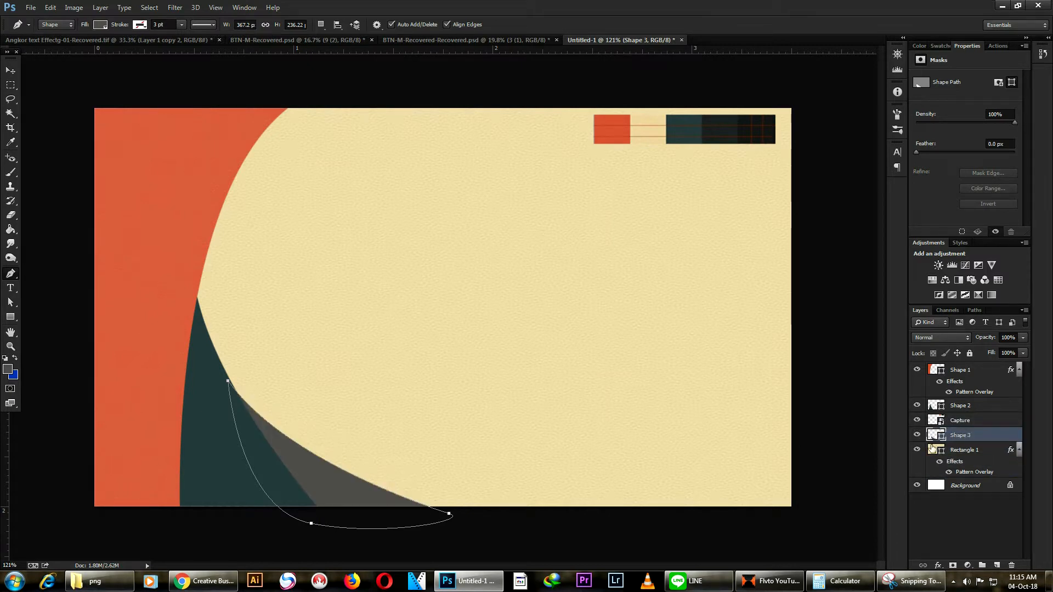
Step: Fill Shape 3 with the dark swatch colour 27282a, then deselect it
key("i")
double_click(933, 434)
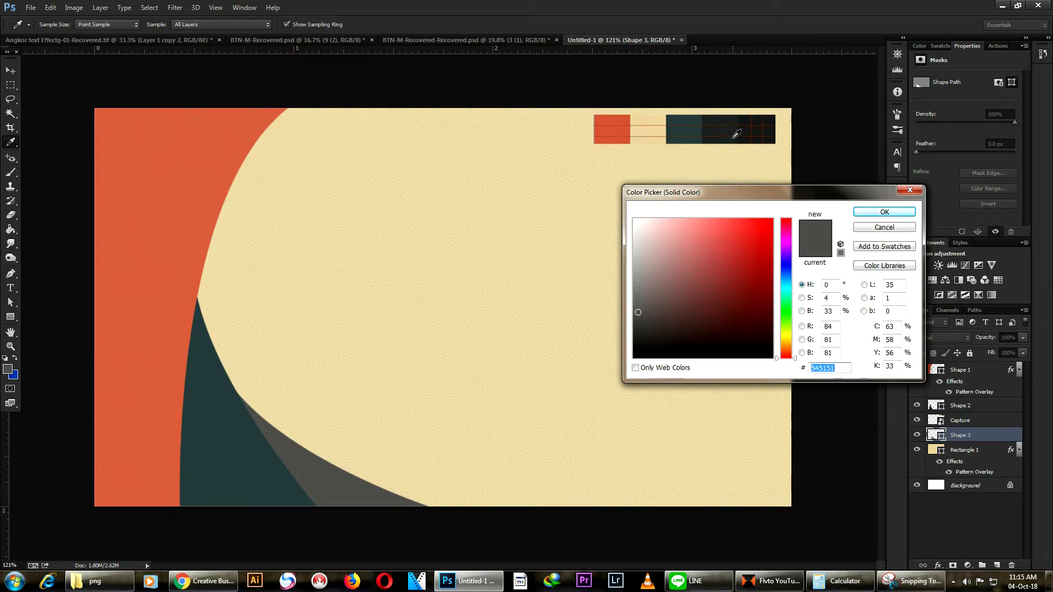
left_click(724, 114)
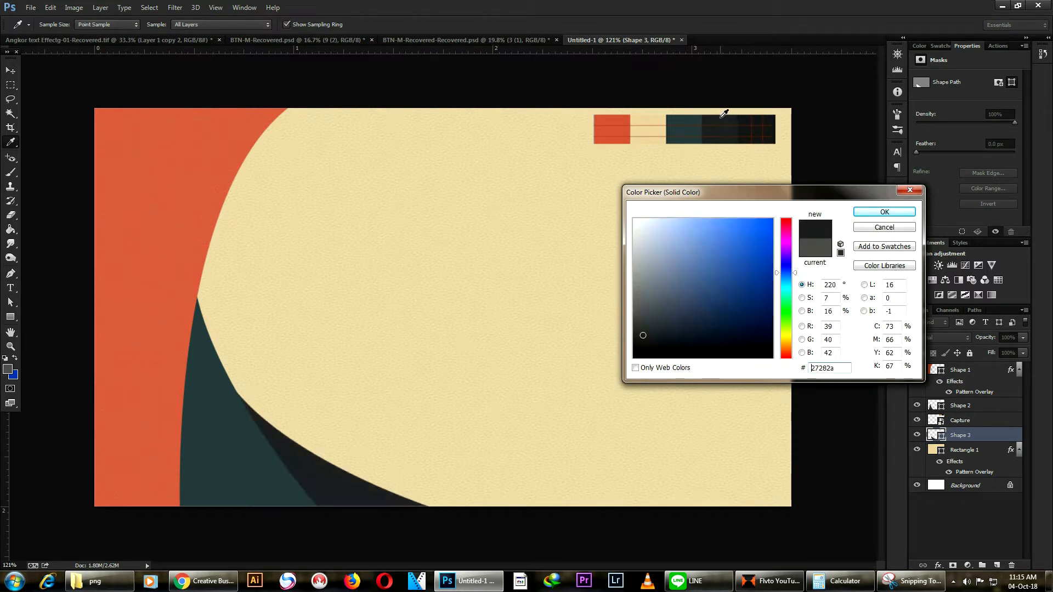
left_click(884, 212)
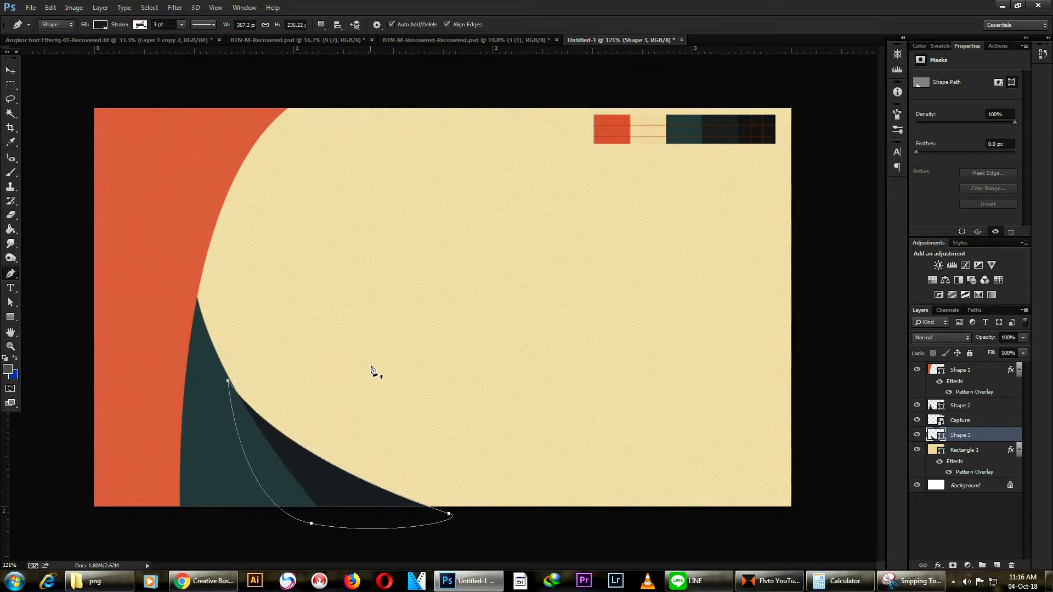
left_click(12, 71)
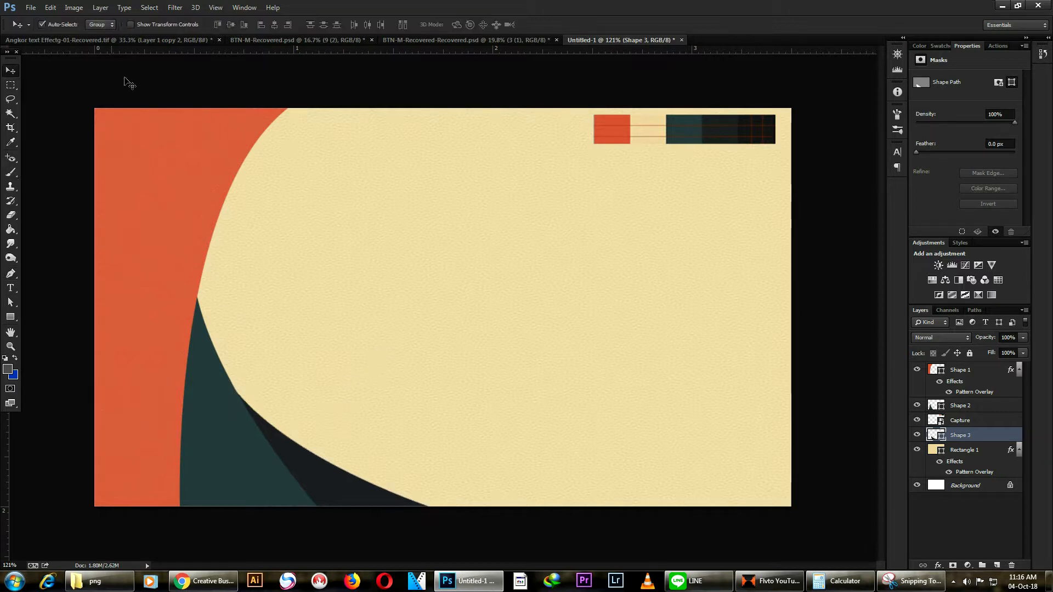
left_click(178, 89)
scroll(554, 360, "down", 3)
scroll(444, 376, "up", 2)
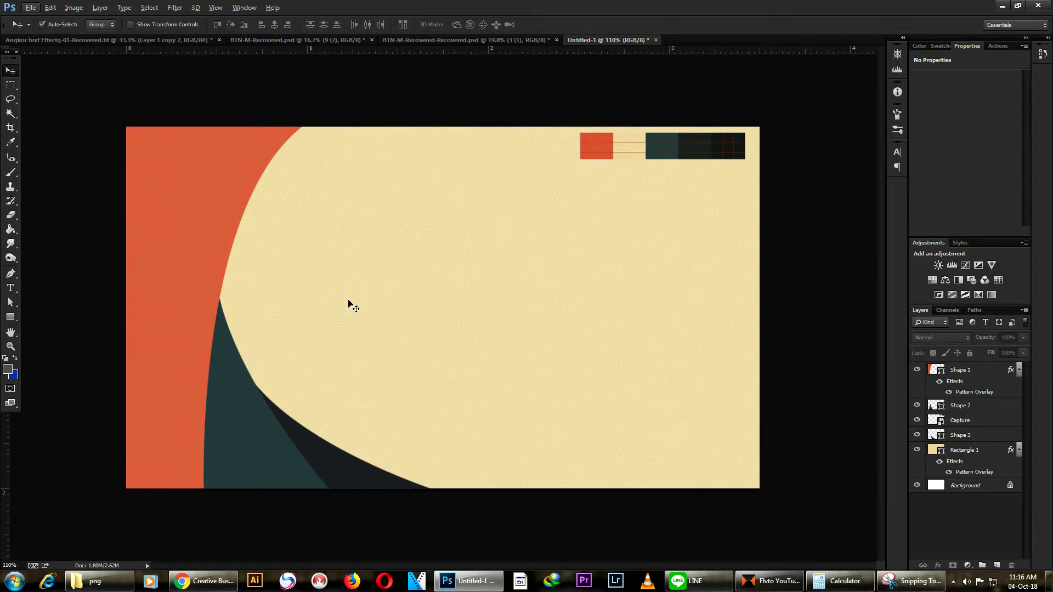
key("ctrl+minus")
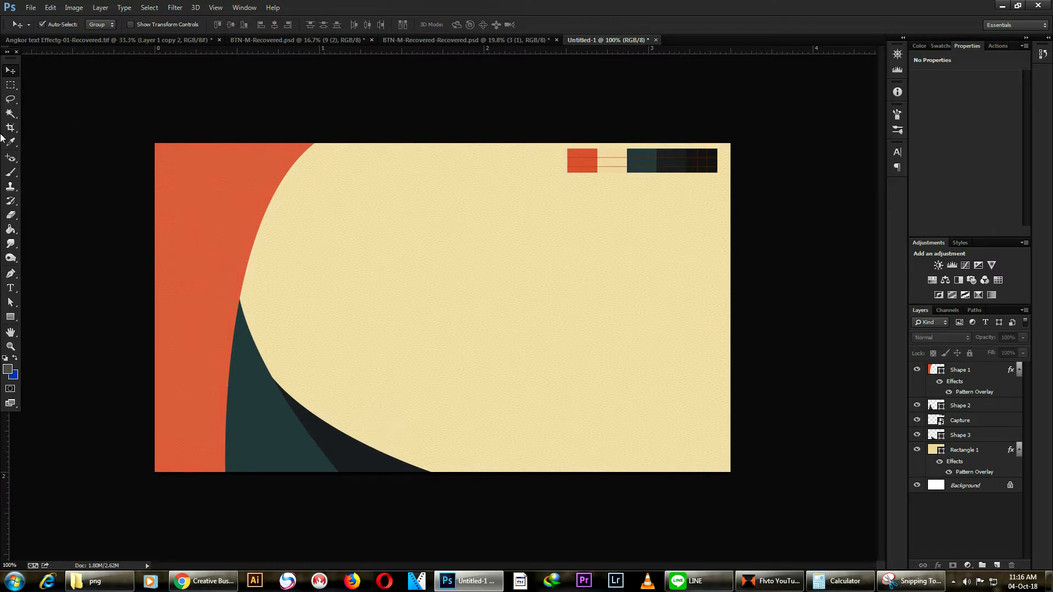
Step: Draw a curved Shape 4 from the card's top edge to its bottom, behind the panels, and refine its right-hand curve
left_click(11, 273)
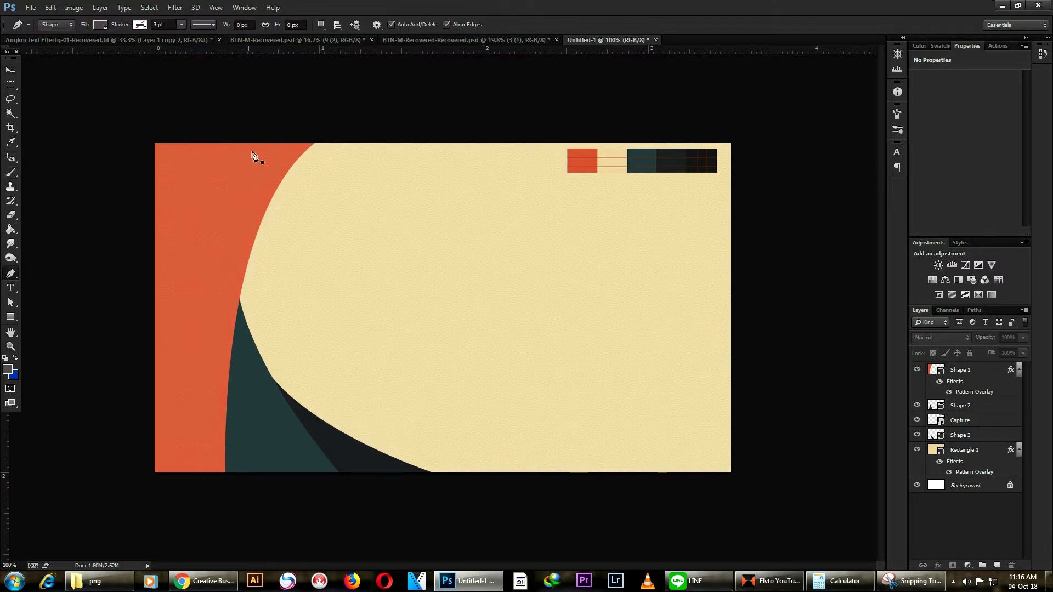
left_click(315, 143)
left_click_drag(210, 302, 215, 347)
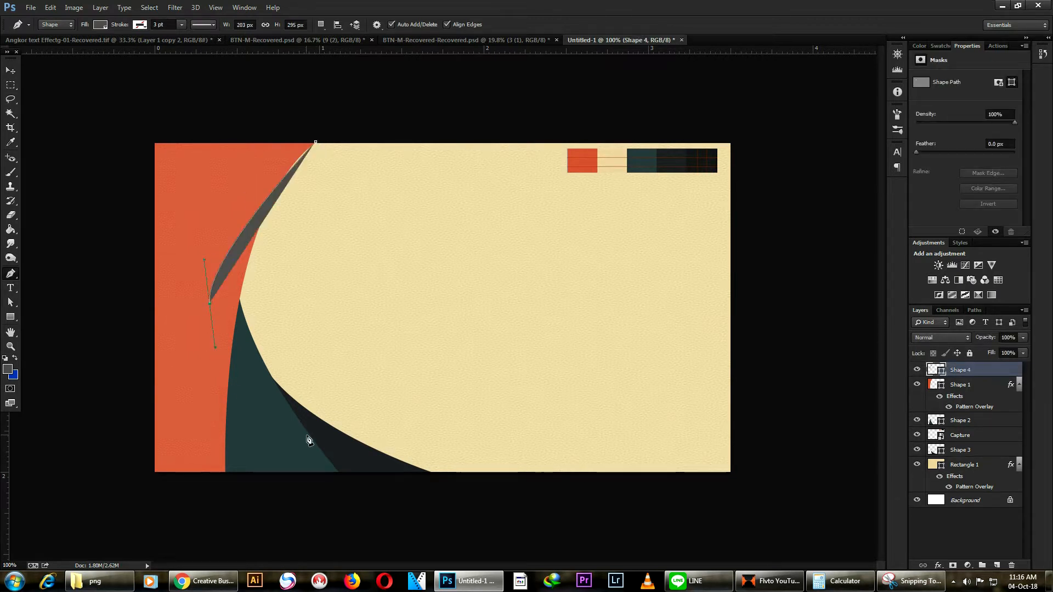
left_click_drag(359, 464, 369, 472)
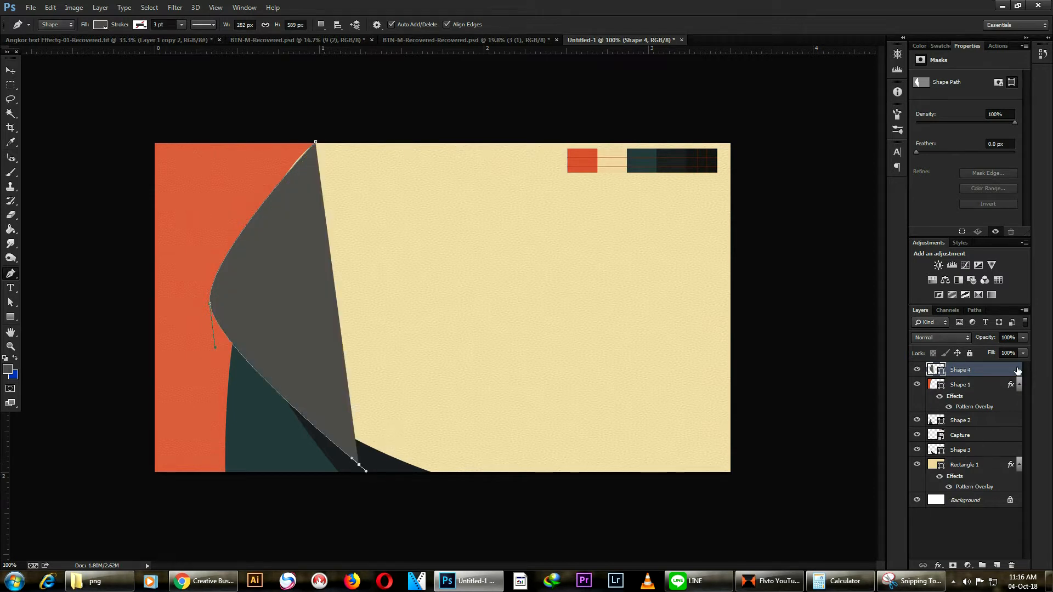
left_click_drag(978, 372, 969, 457)
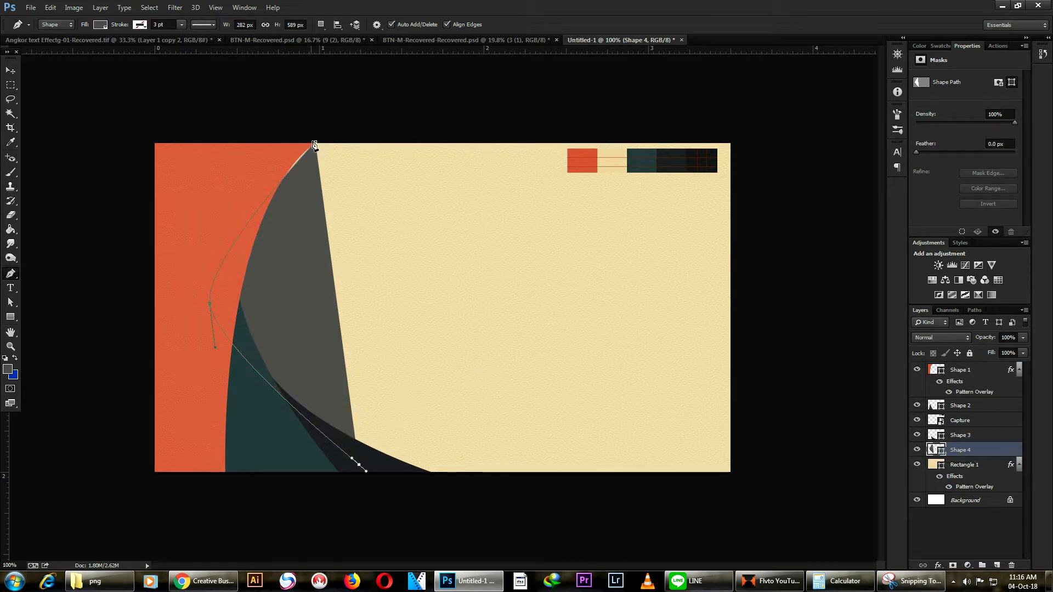
left_click_drag(316, 142, 318, 43)
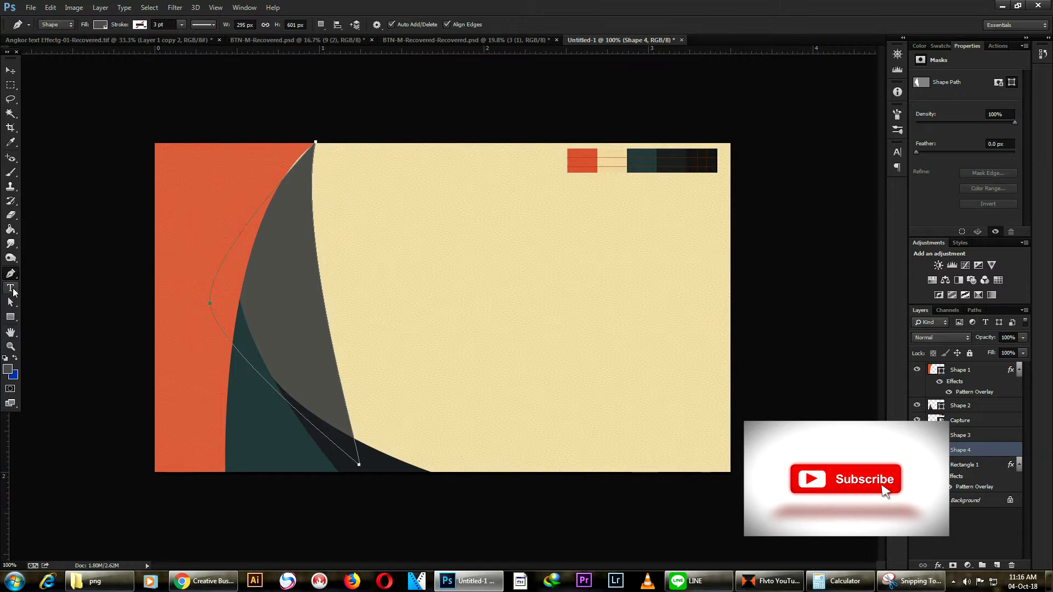
left_click(11, 302)
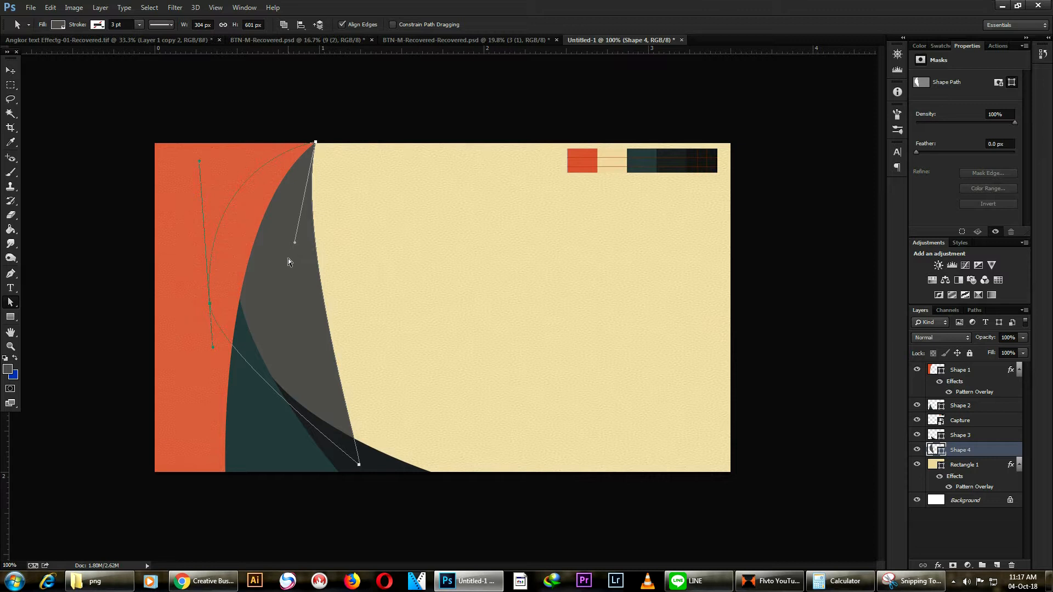
left_click_drag(296, 243, 286, 265)
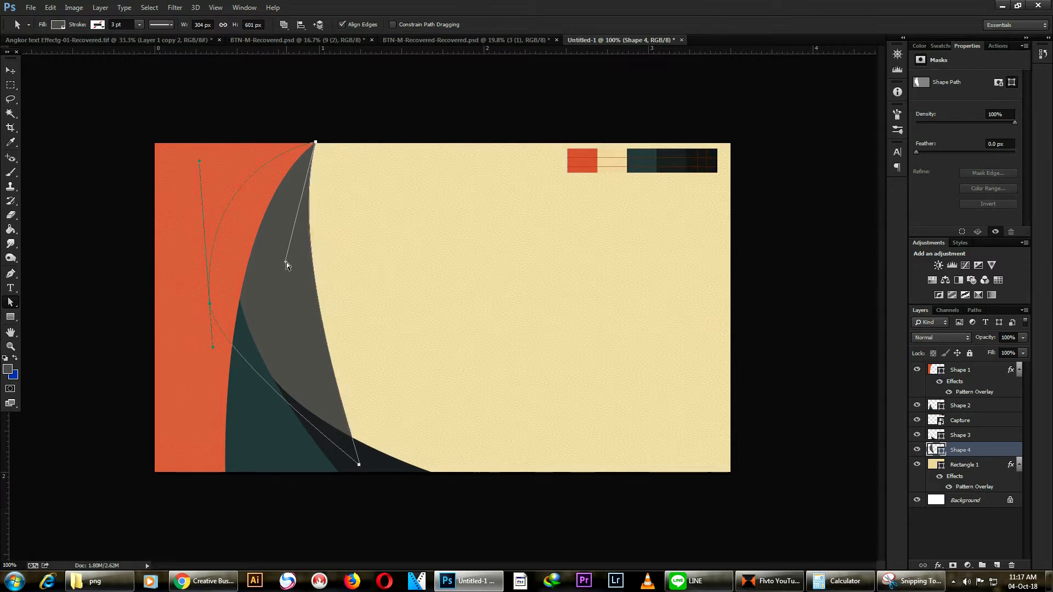
Step: Fill Shape 4 with the near-black swatch colour #212123 and deselect it
double_click(930, 450)
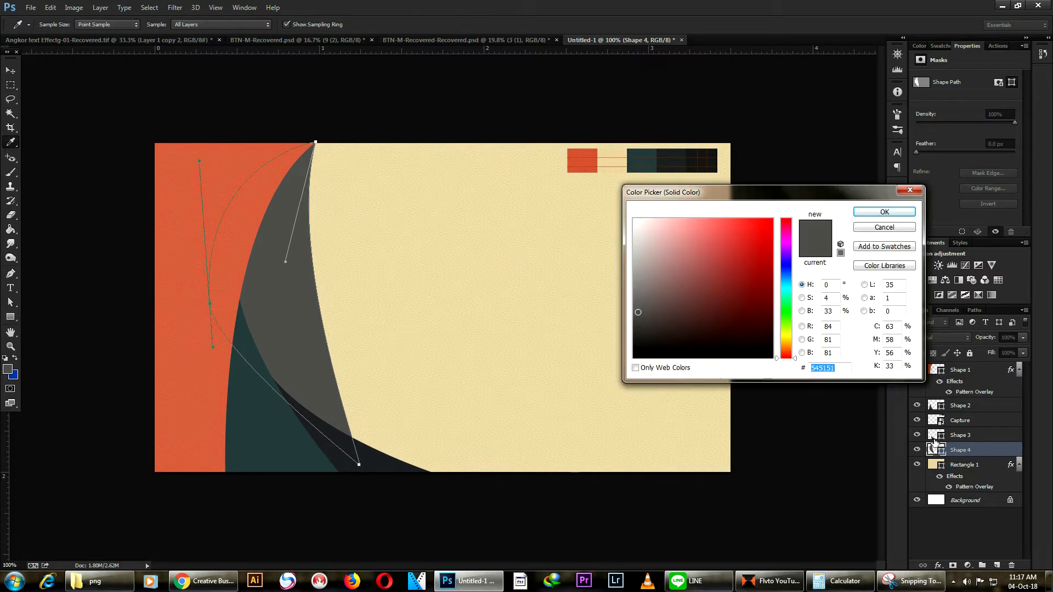
left_click(717, 148)
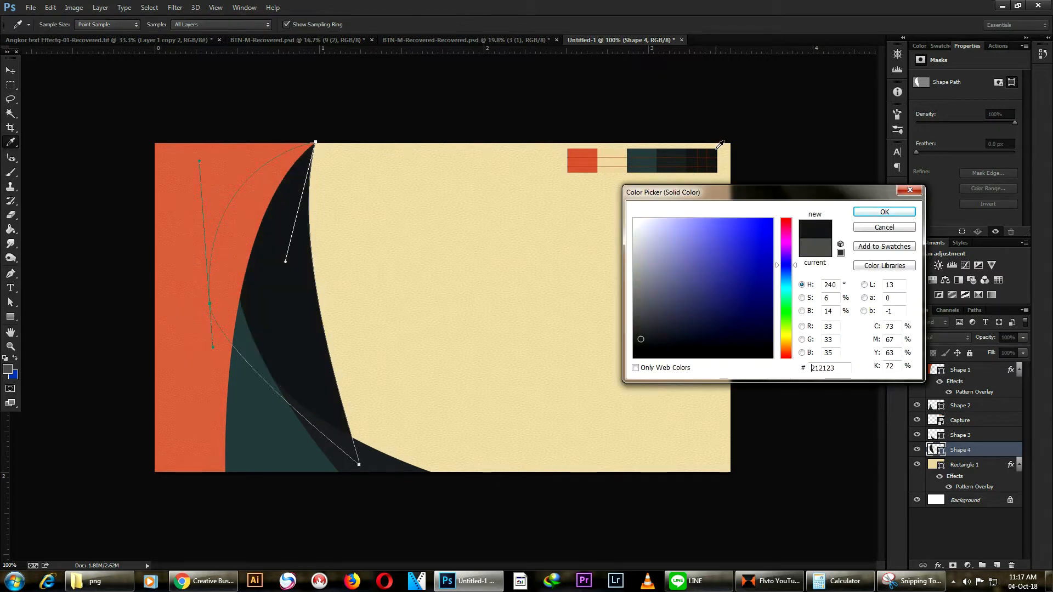
left_click(882, 211)
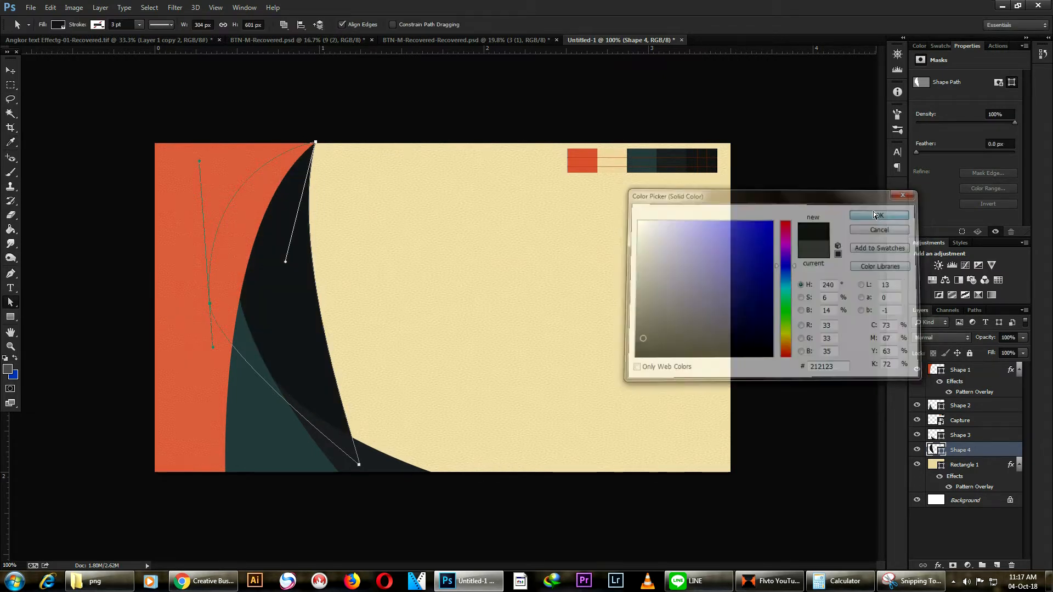
left_click(9, 72)
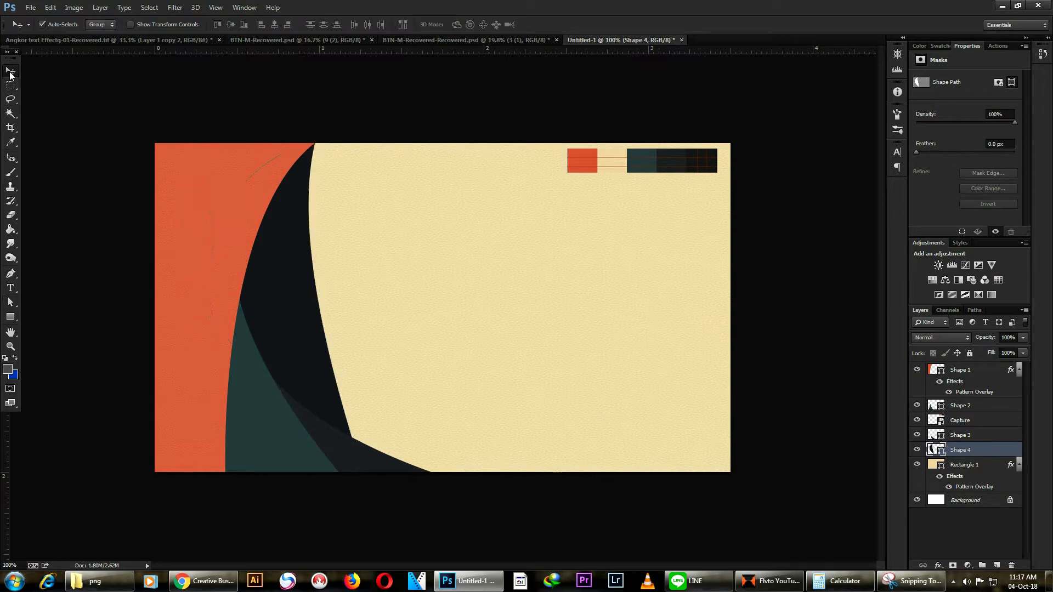
left_click(103, 203)
scroll(561, 292, "down", 4)
scroll(561, 295, "down", 1)
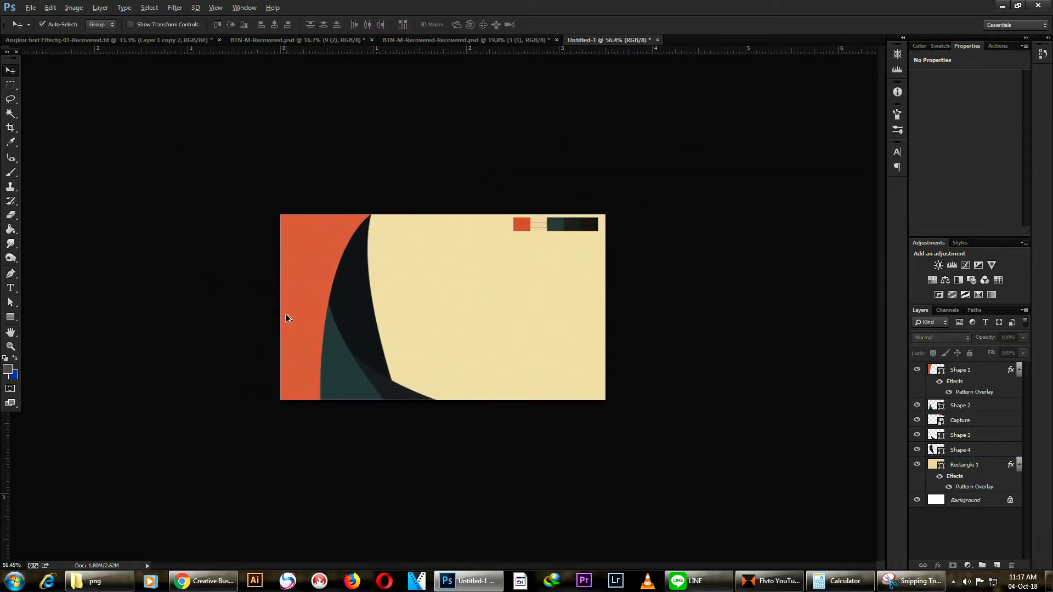
scroll(308, 400, "up", 4)
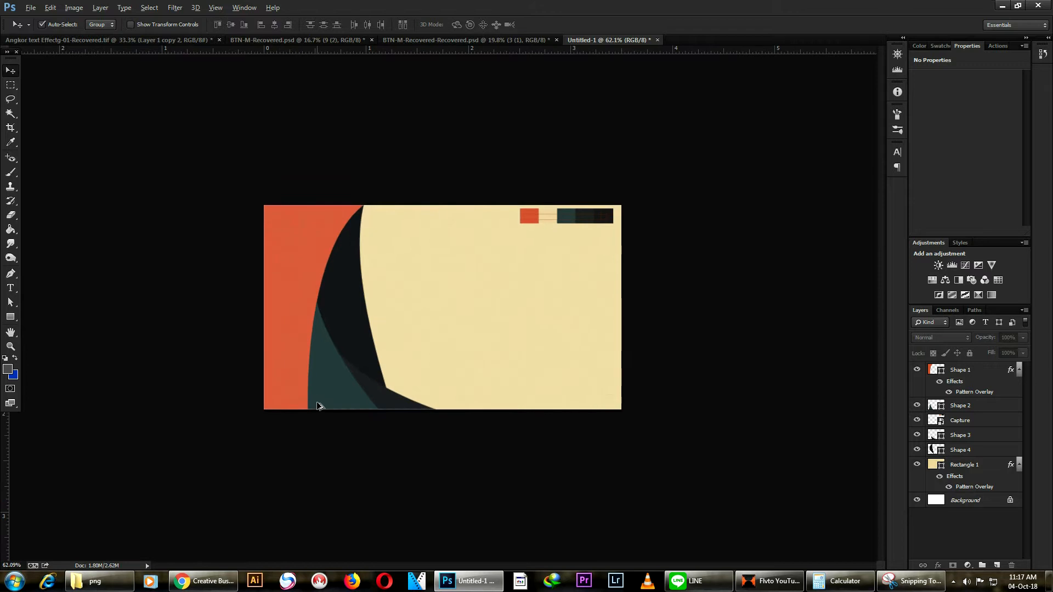
key("ctrl+plus")
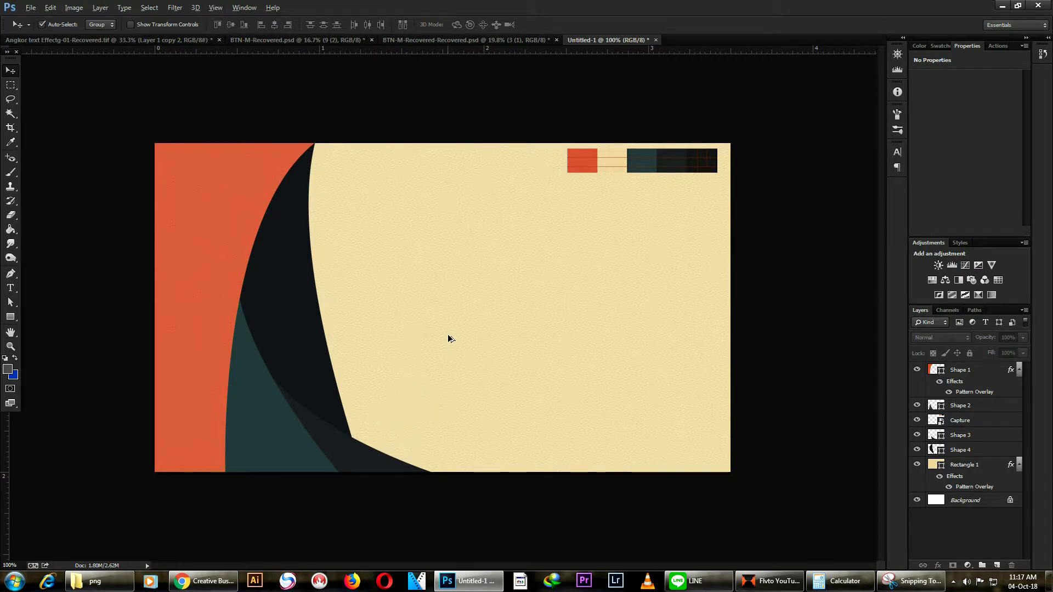
scroll(445, 348, "down", 2)
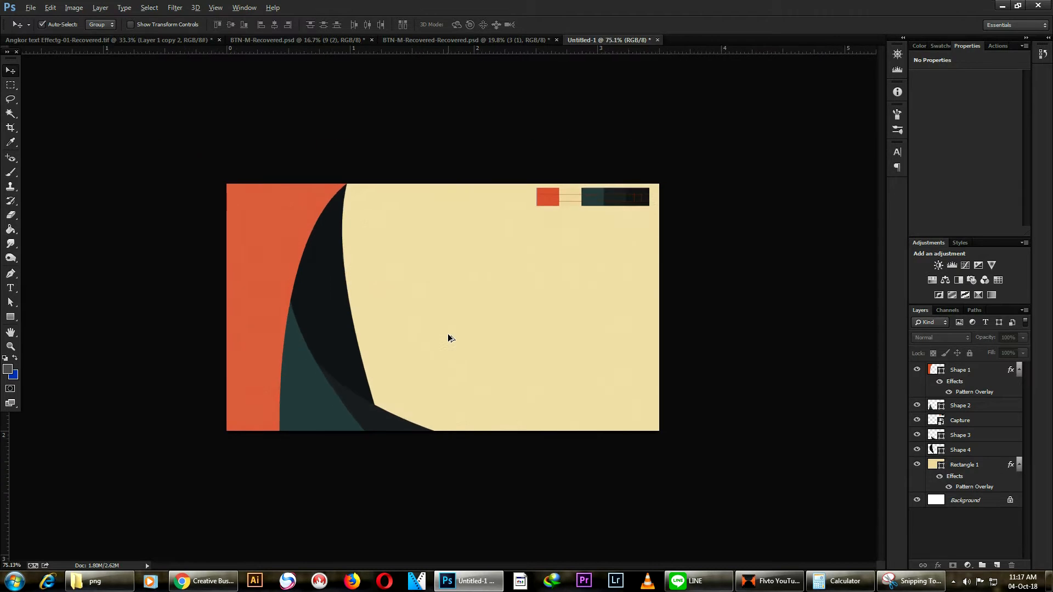
Step: Select the dark curved shape, then the orange Shape 1 panel
left_click(344, 351)
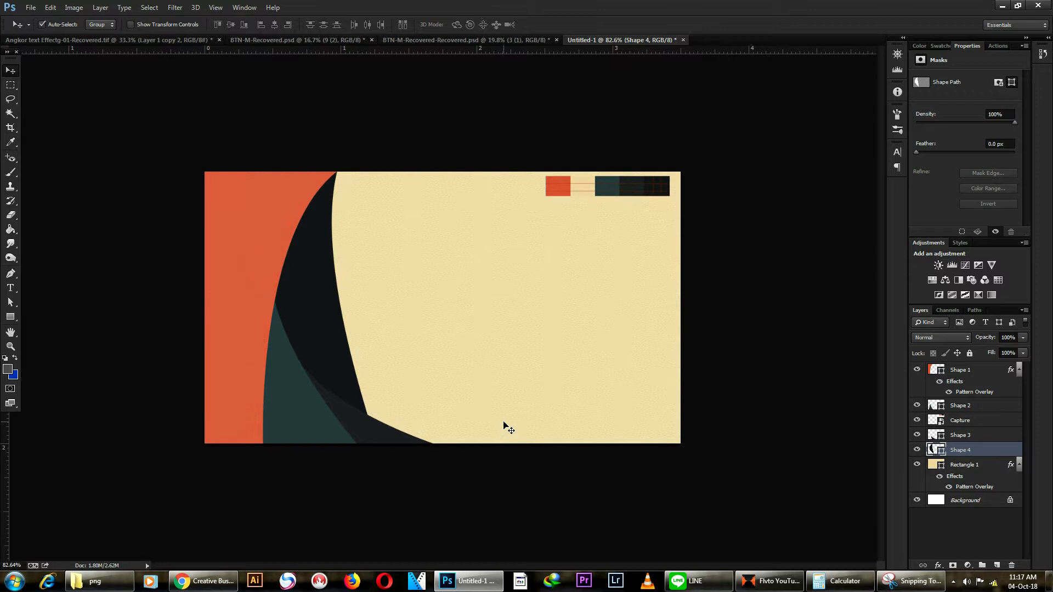
scroll(494, 337, "up", 1)
scroll(495, 336, "up", 1)
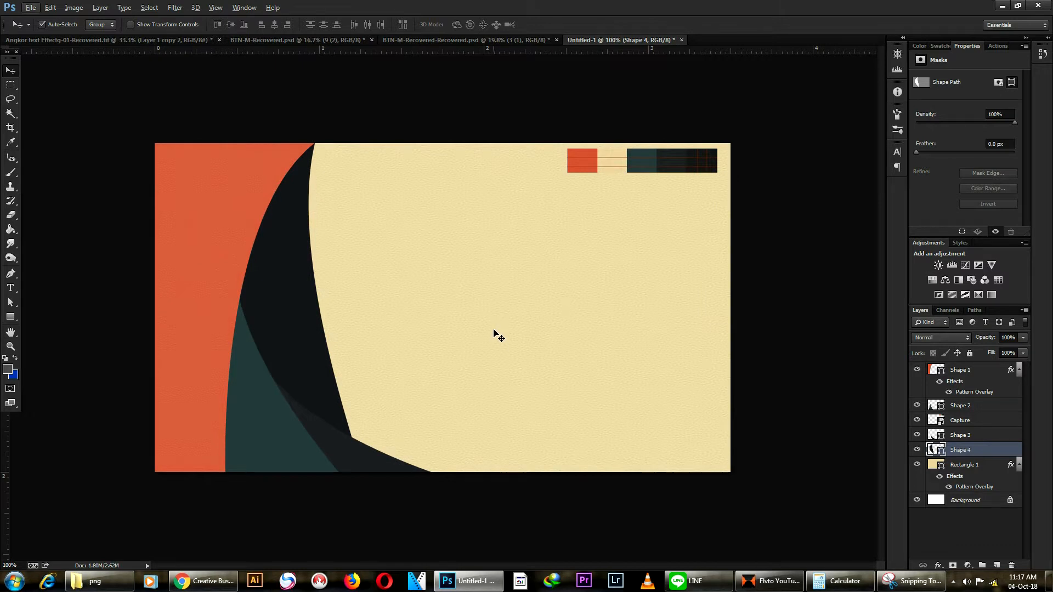
left_click(216, 254)
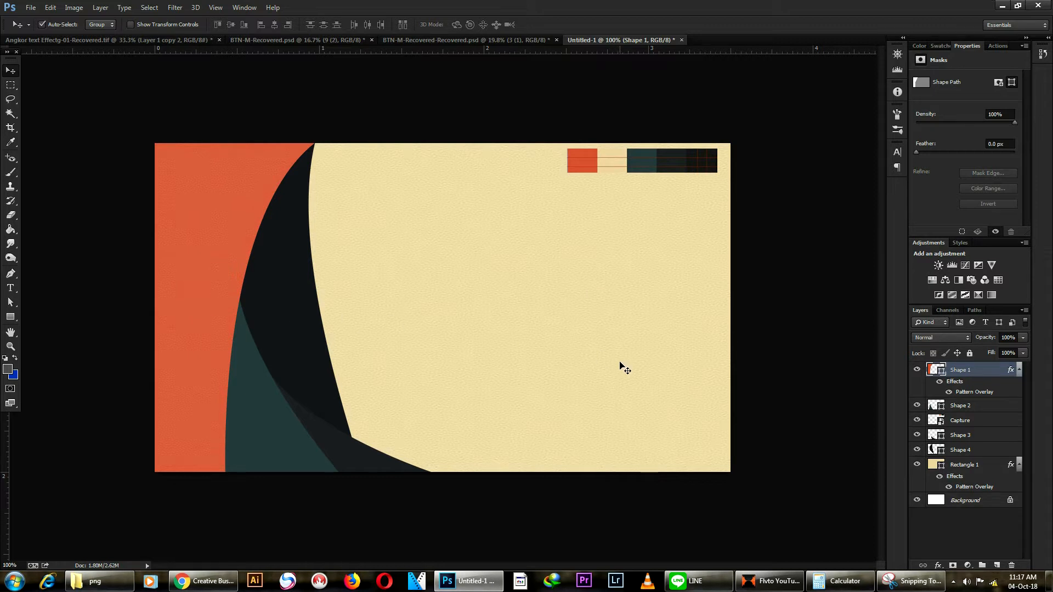
Step: Add a Gradient Overlay to the orange panel using the transparent gradient preset
left_click(937, 565)
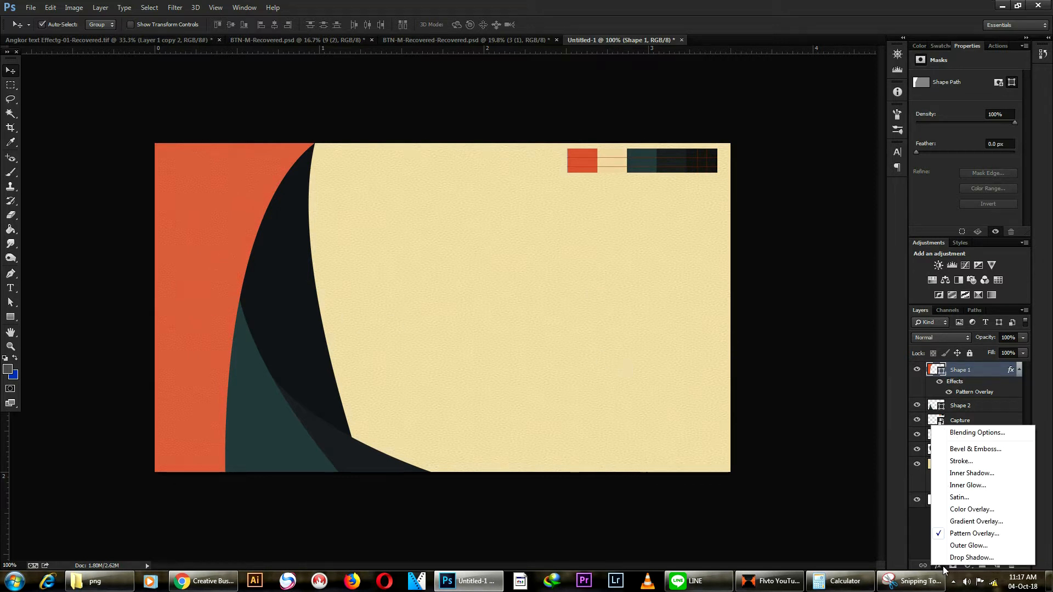
left_click(998, 521)
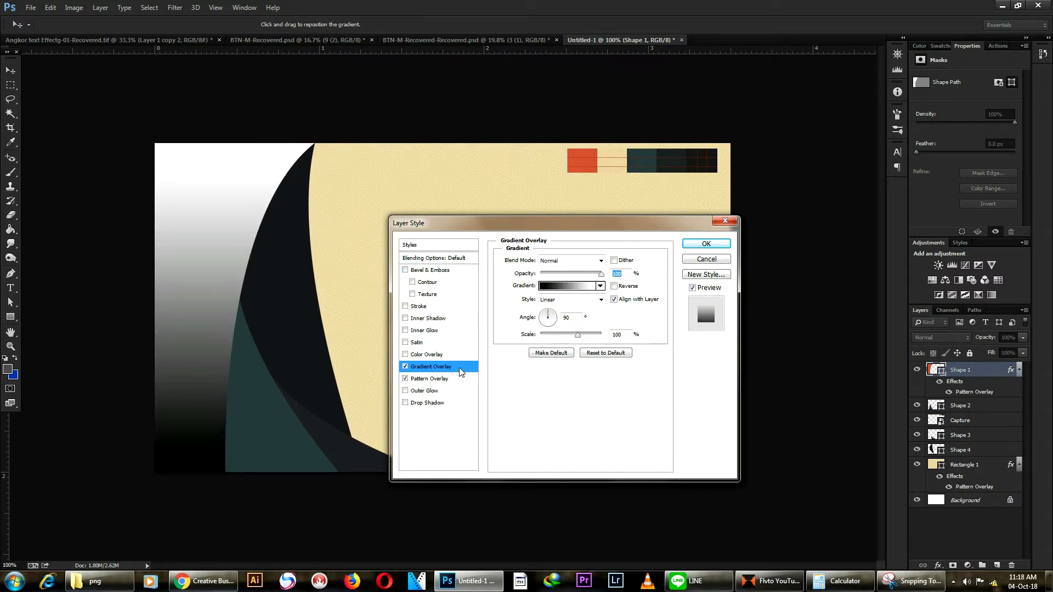
left_click(600, 286)
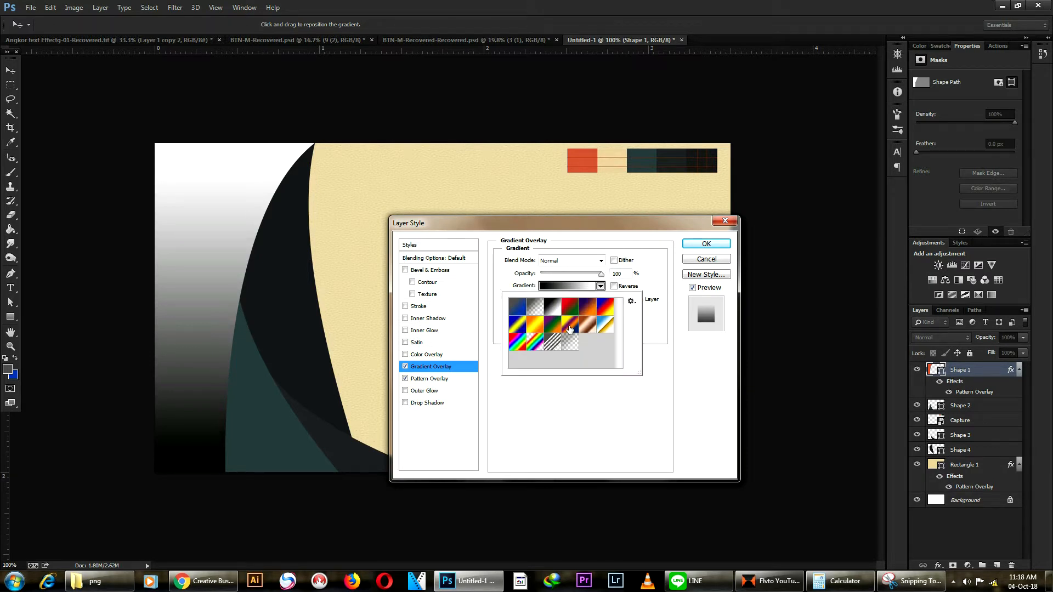
left_click(572, 344)
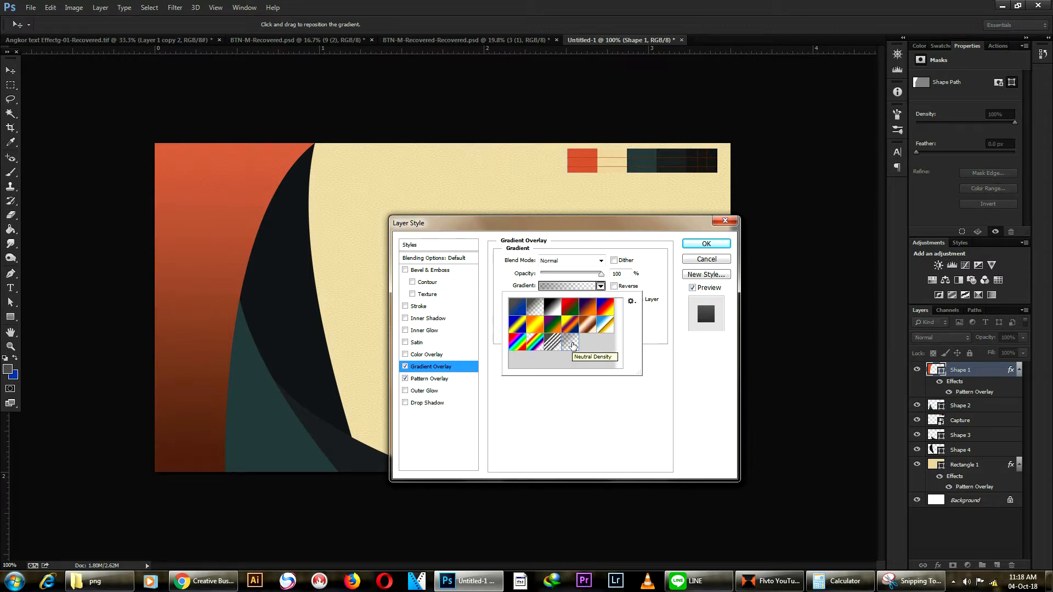
left_click(567, 286)
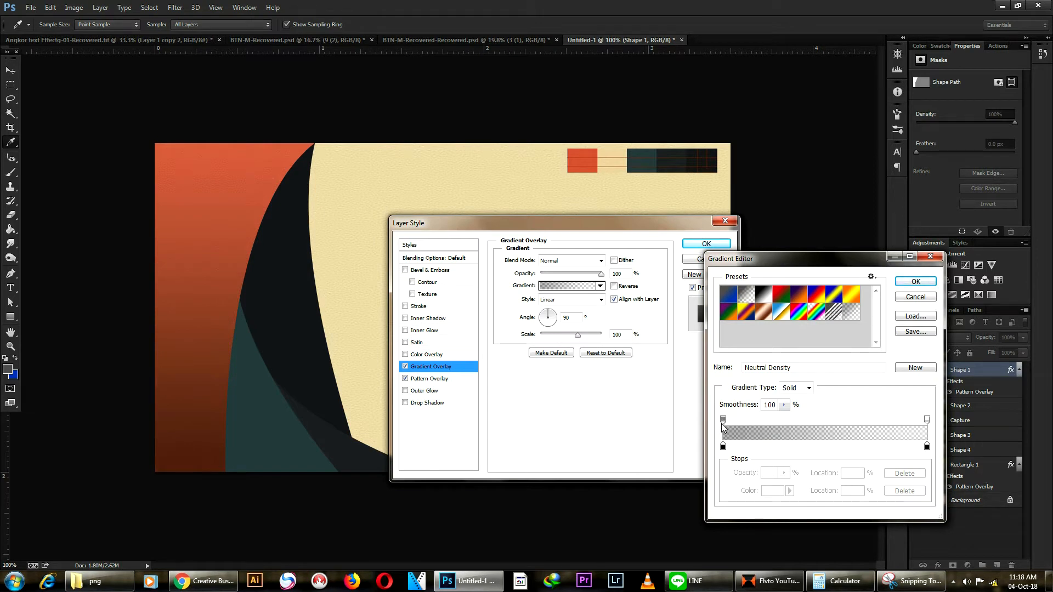
Step: Set the gradient's left opacity stop to Location 0 and Opacity 53%
left_click_drag(723, 423, 760, 422)
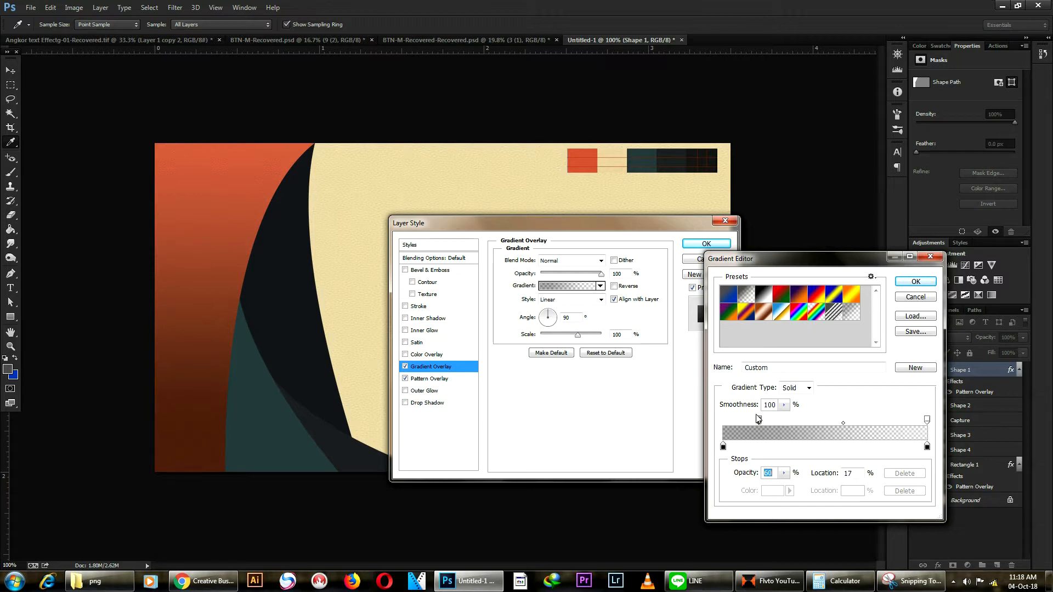
left_click_drag(760, 422, 792, 421)
left_click(783, 405)
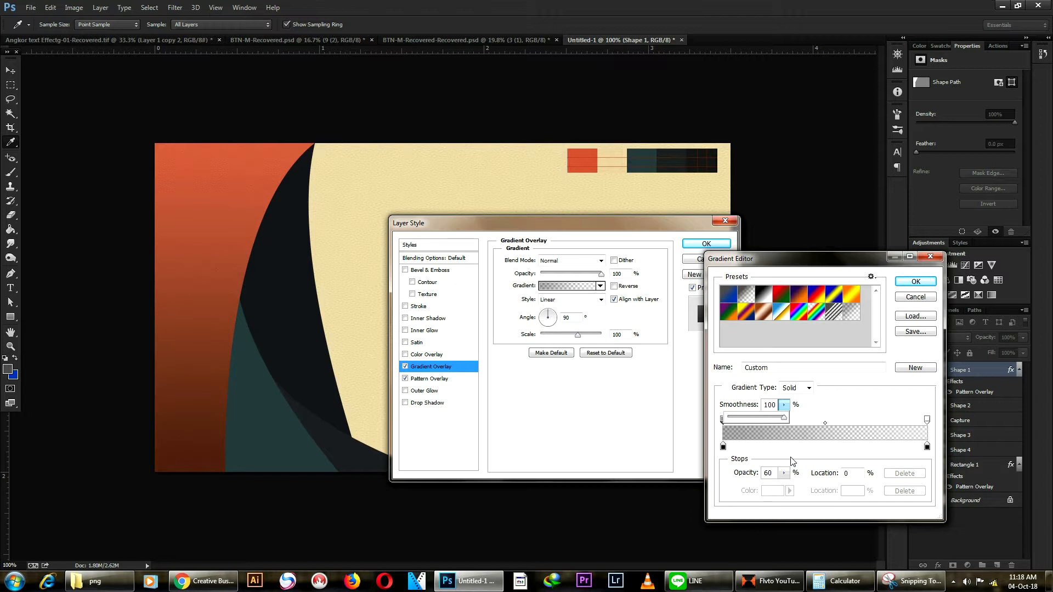
left_click(785, 474)
left_click_drag(785, 486, 747, 491)
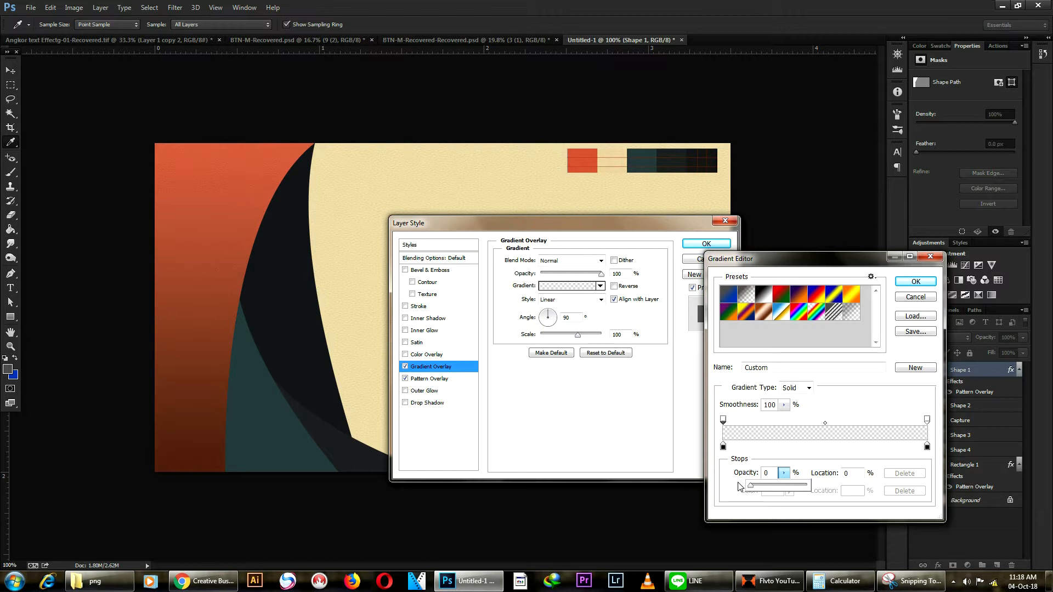
left_click_drag(749, 486, 780, 502)
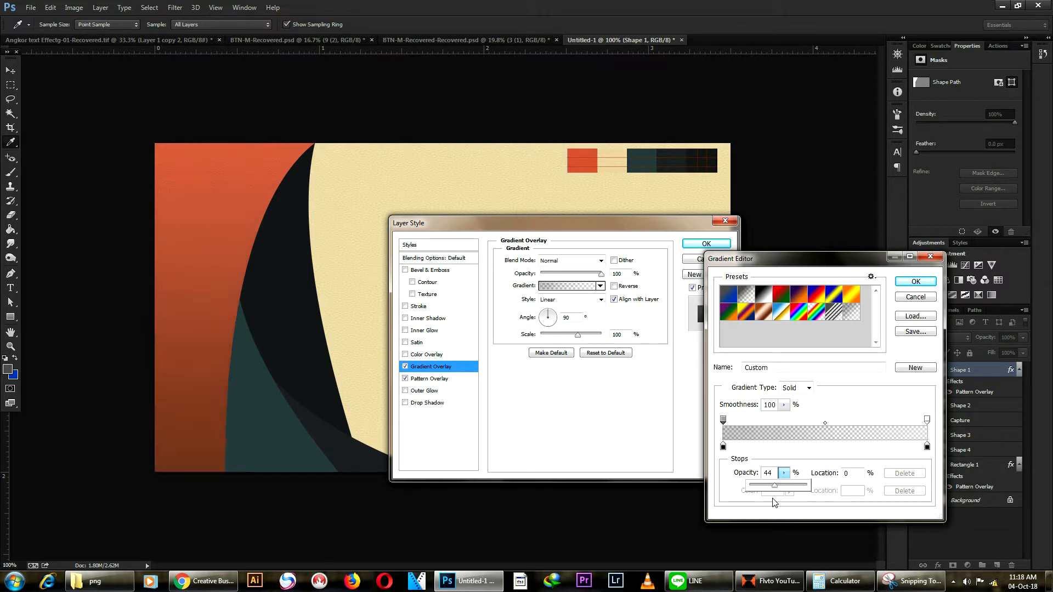
left_click_drag(774, 486, 781, 492)
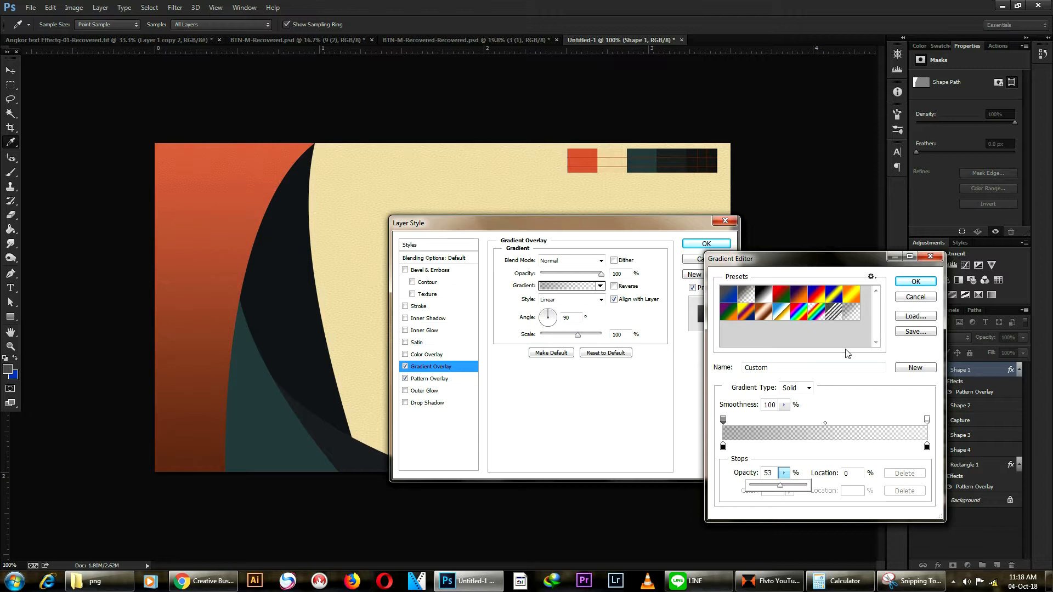
left_click(915, 281)
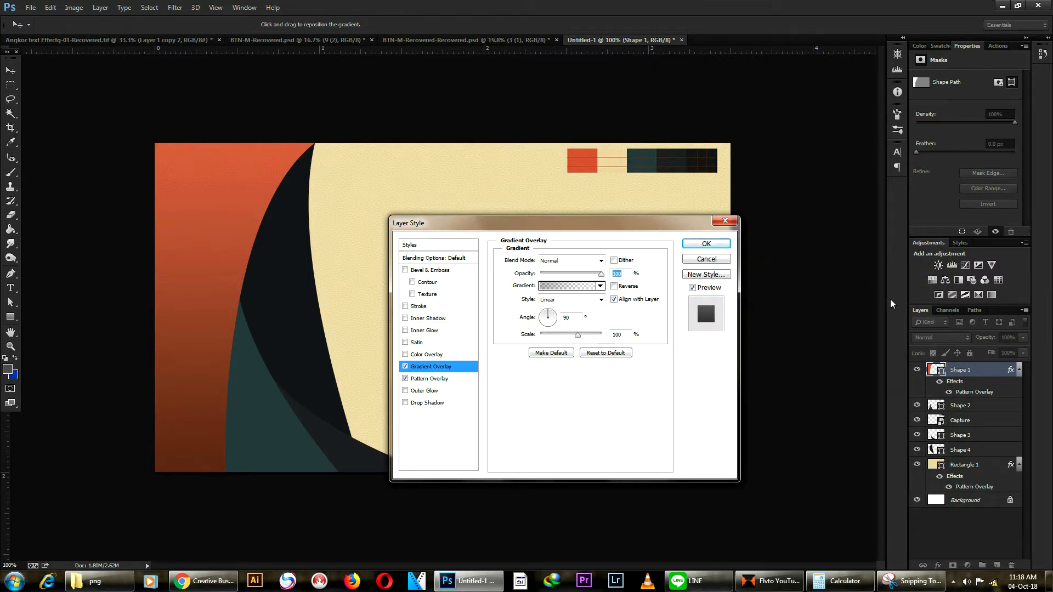
Step: Enable a Drop Shadow with 2 px distance on the orange panel and apply the style
left_click(417, 404)
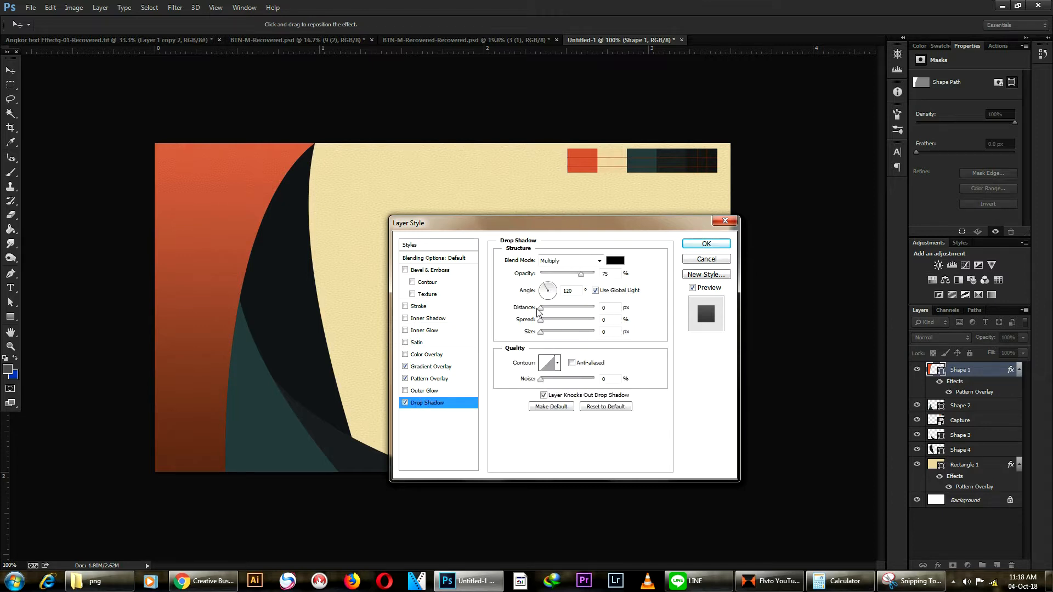
left_click_drag(540, 308, 545, 336)
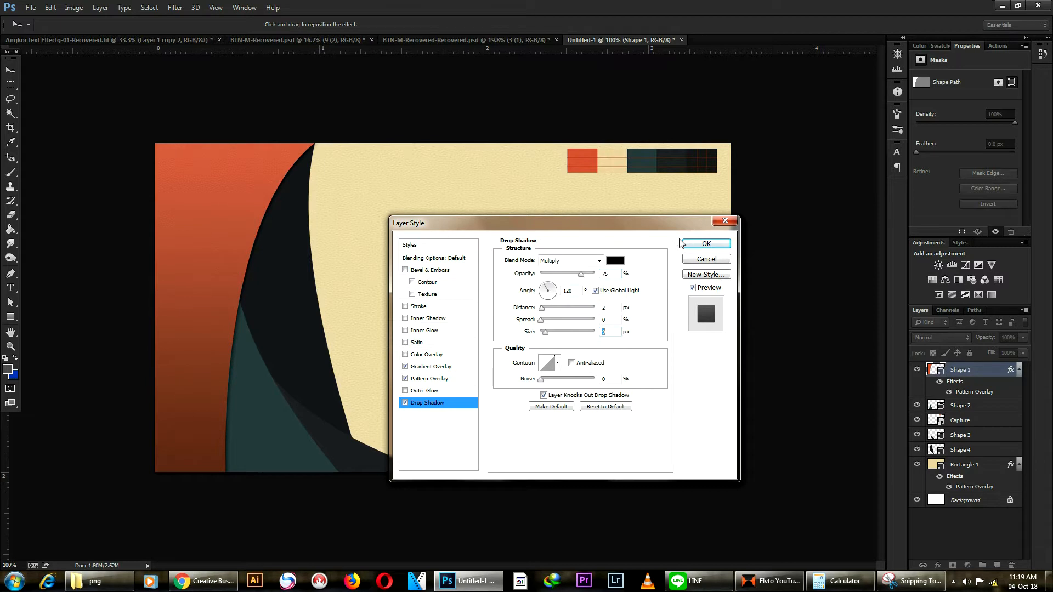
left_click(701, 244)
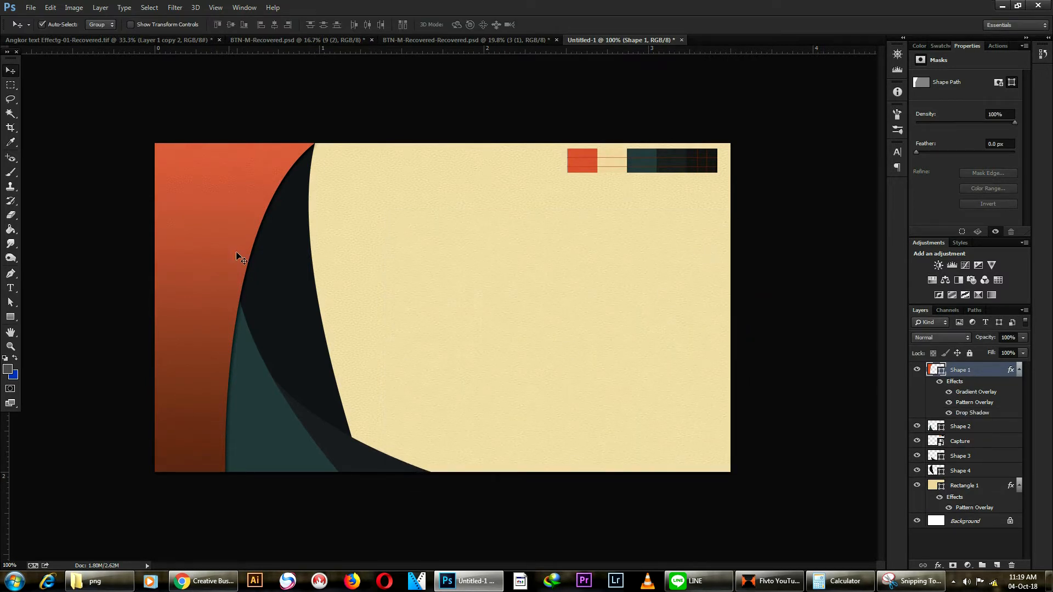
Step: Copy Shape 1's layer style and paste it onto Shape 2
right_click(970, 379)
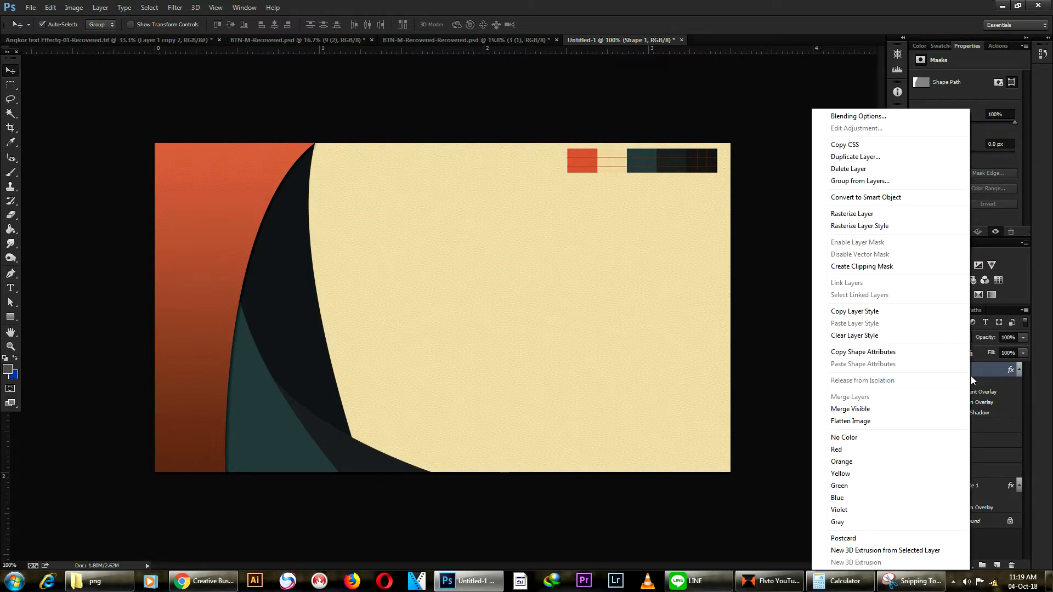
left_click(847, 310)
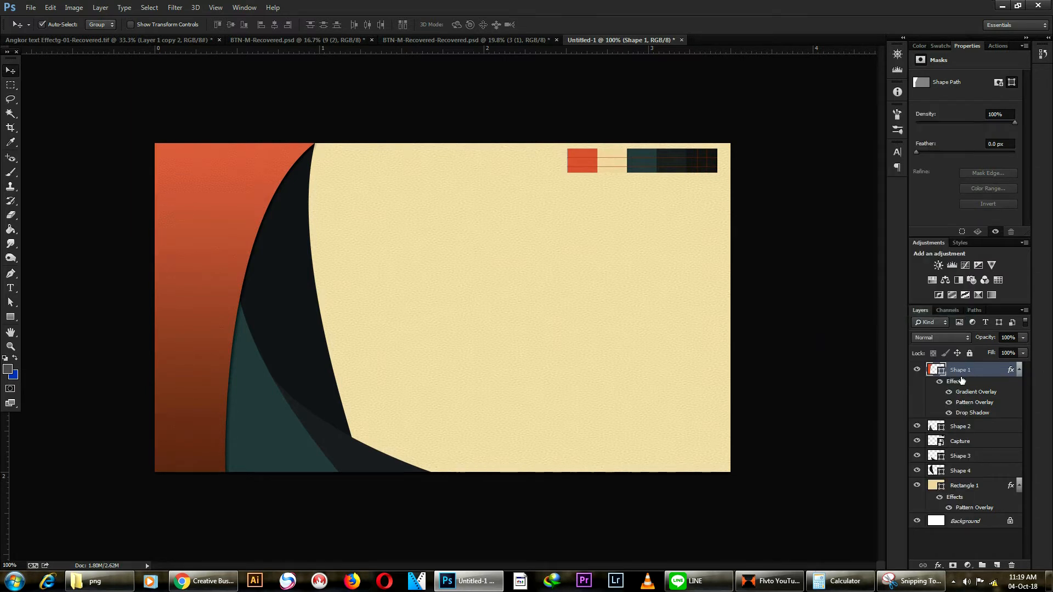
left_click(978, 427)
right_click(978, 426)
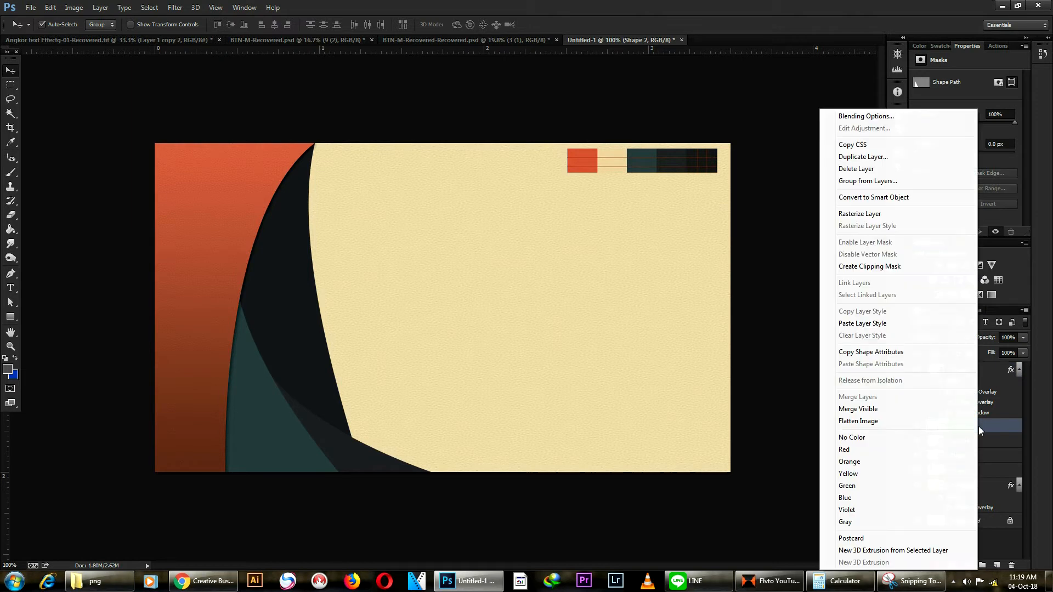
left_click(843, 325)
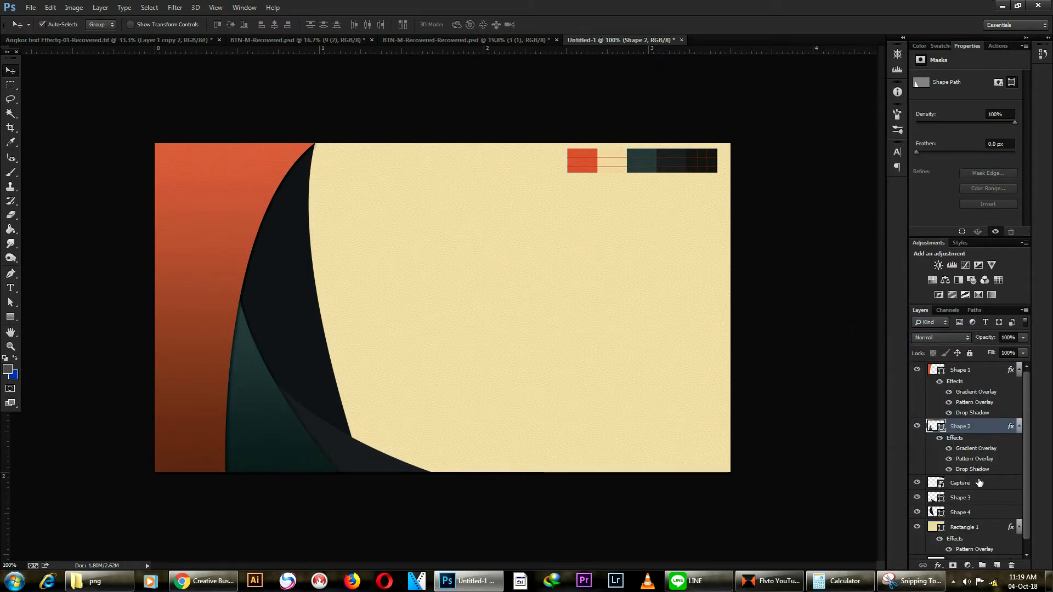
Step: Paste the copied layer style onto Shape 3 and Shape 4
left_click(355, 459)
right_click(971, 497)
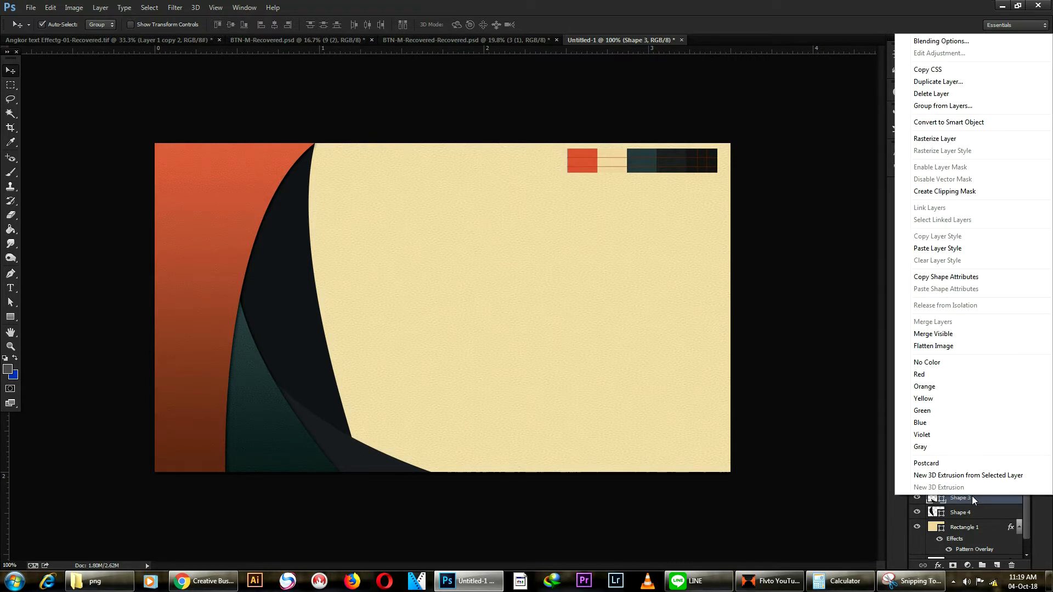
left_click(937, 248)
left_click(982, 555)
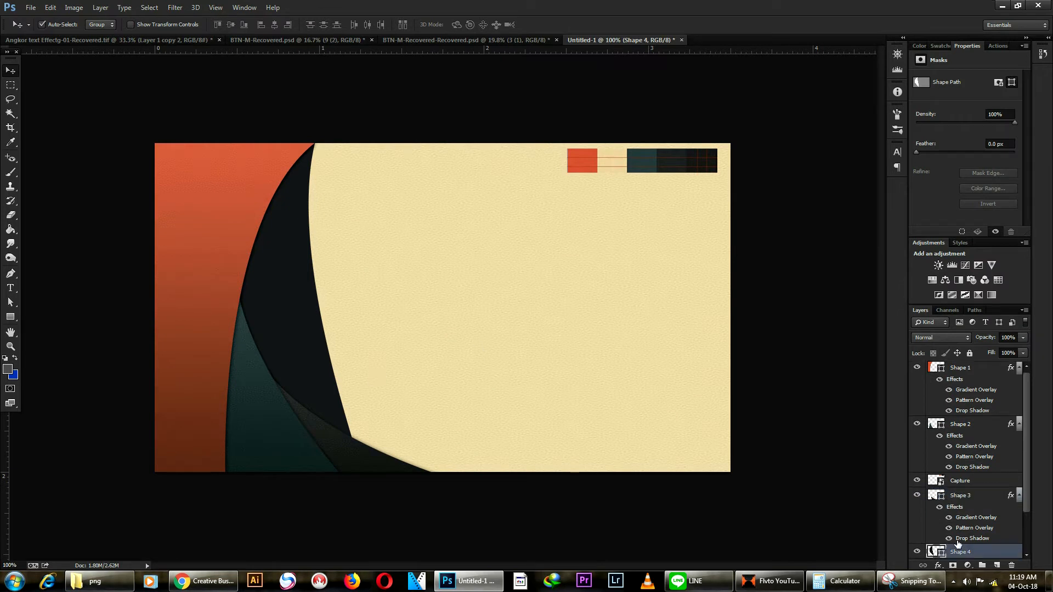
right_click(959, 554)
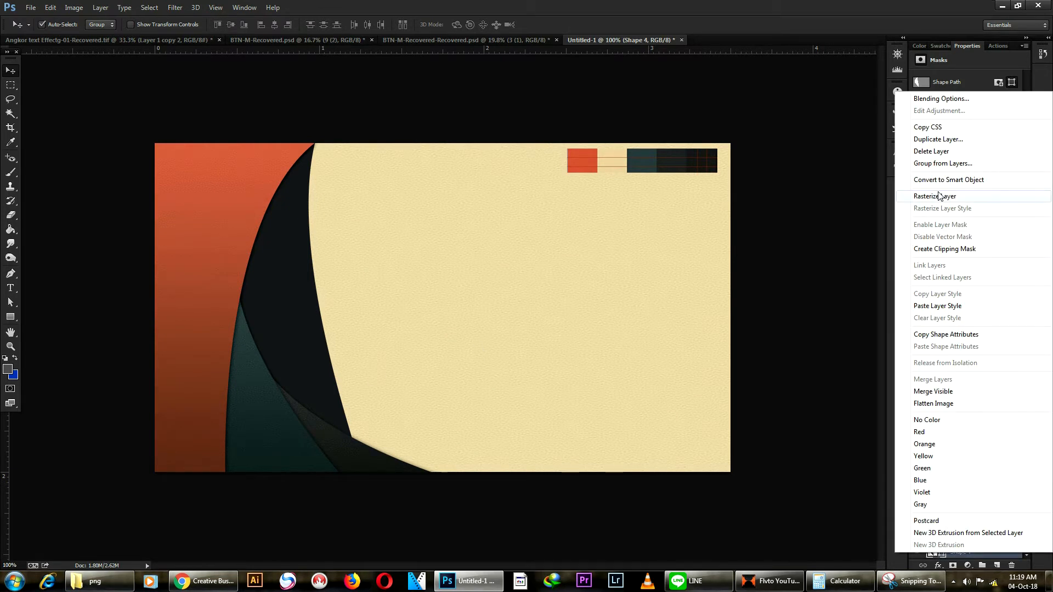
left_click(938, 307)
Step: Select the Rectangle 1 background layer, then the Shape 4 panel on the card
left_click(576, 297)
scroll(599, 282, "down", 5)
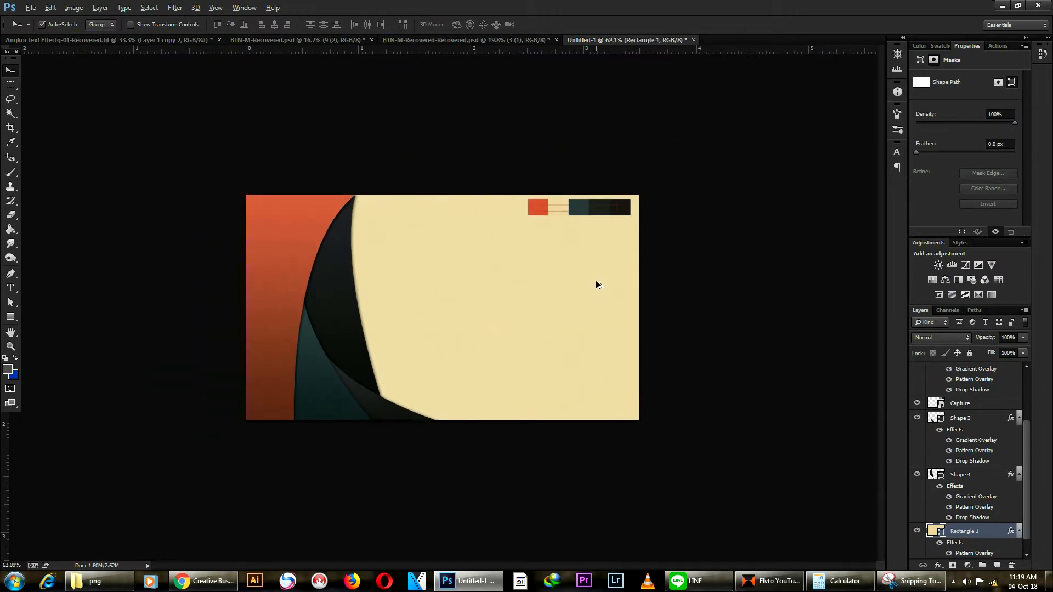
scroll(345, 317, "up", 4)
scroll(443, 311, "down", 2)
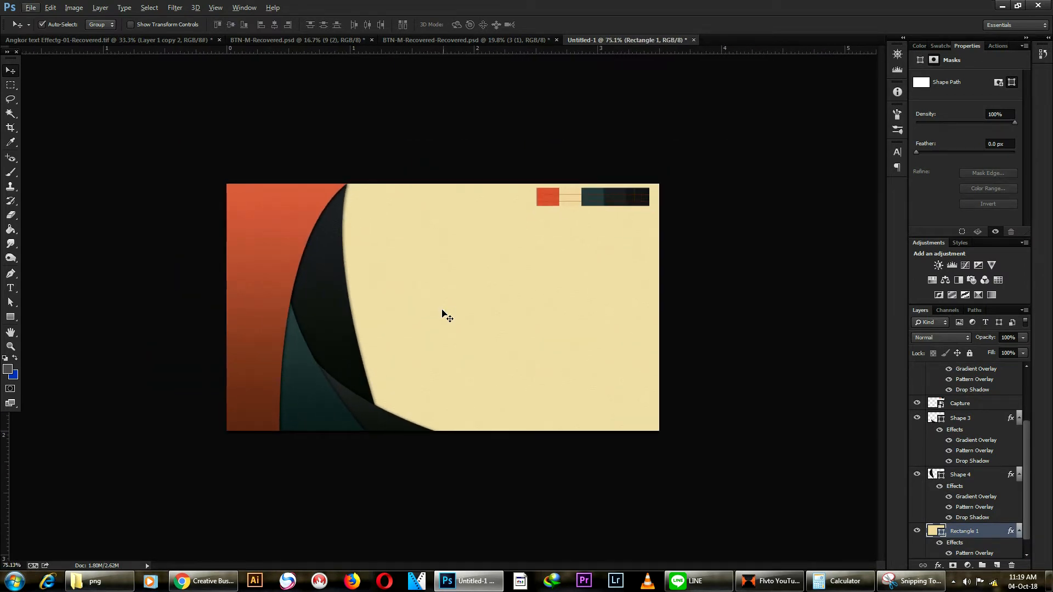
scroll(340, 313, "up", 3)
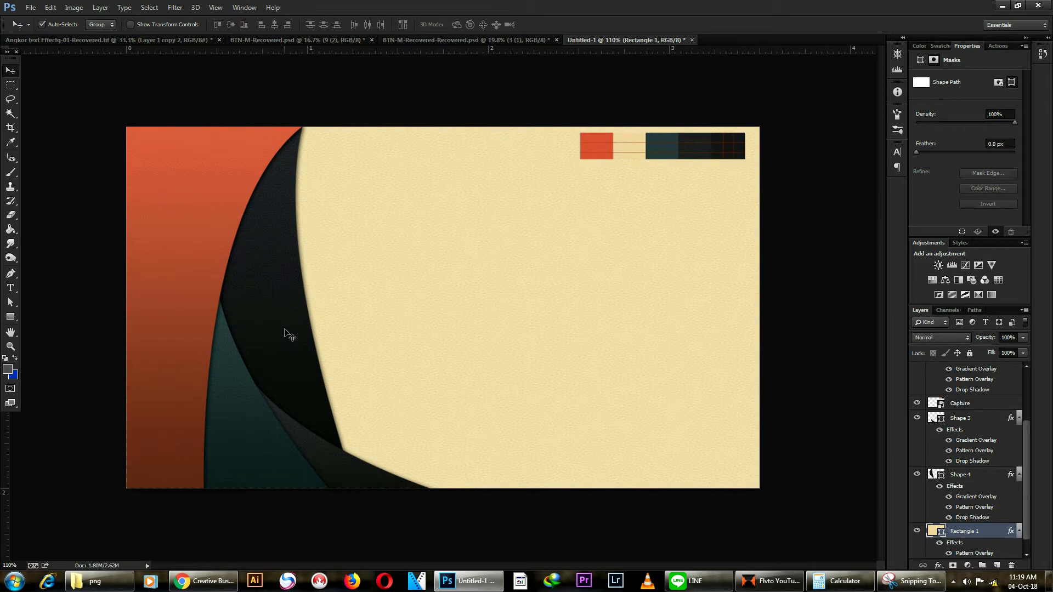
left_click(307, 344)
scroll(351, 346, "down", 1)
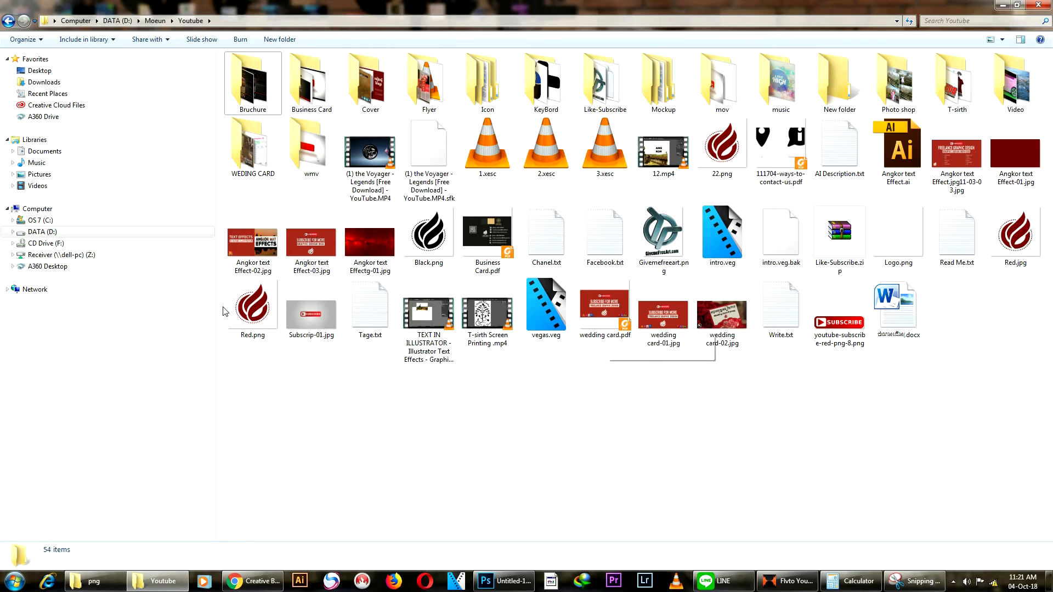
Step: Place the Red logo image on the card, resizing and positioning it near the centre
left_click_drag(247, 500, 496, 294)
left_click_drag(607, 144, 501, 252)
left_click_drag(459, 310, 538, 271)
key("Return")
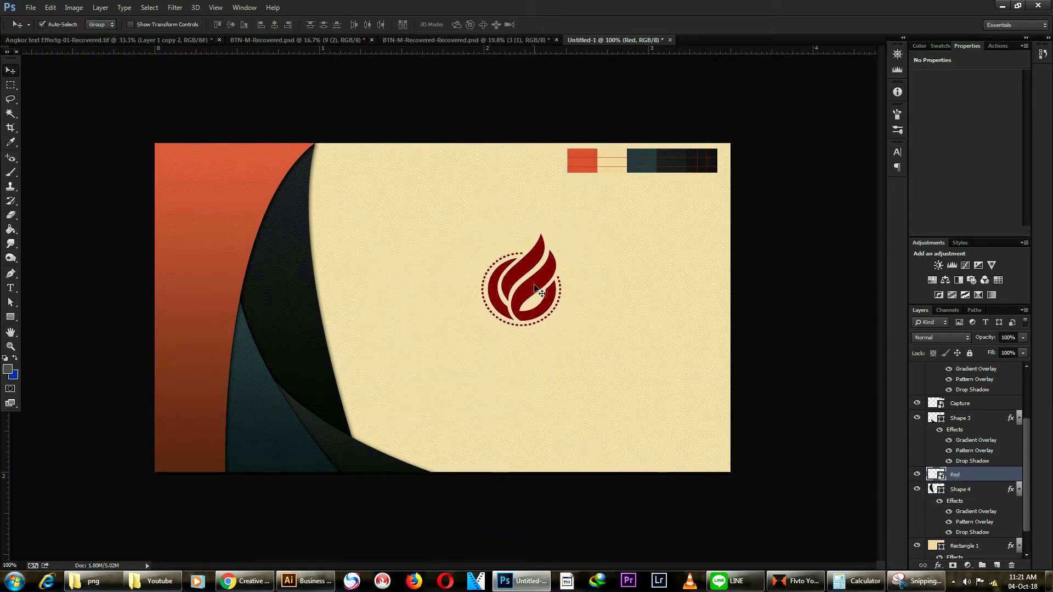
key("ctrl+t")
left_click_drag(579, 339, 587, 346)
left_click_drag(564, 304, 562, 296)
key("Return")
key("ctrl+0")
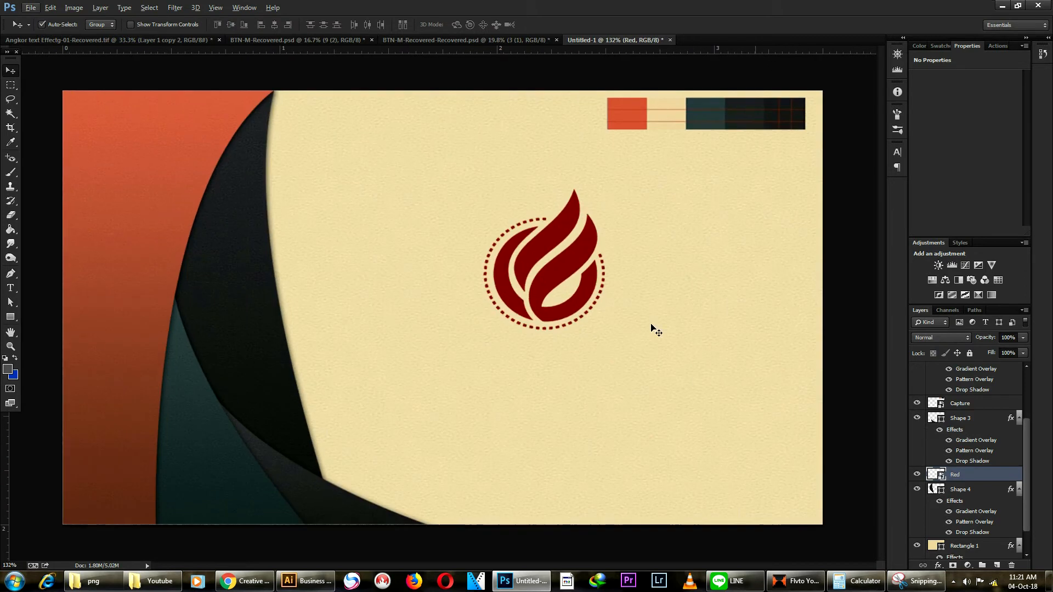
Step: Start a text line below the logo set to 14 pt Proxima Nova Black
left_click(11, 288)
left_click(500, 372)
left_click(229, 24)
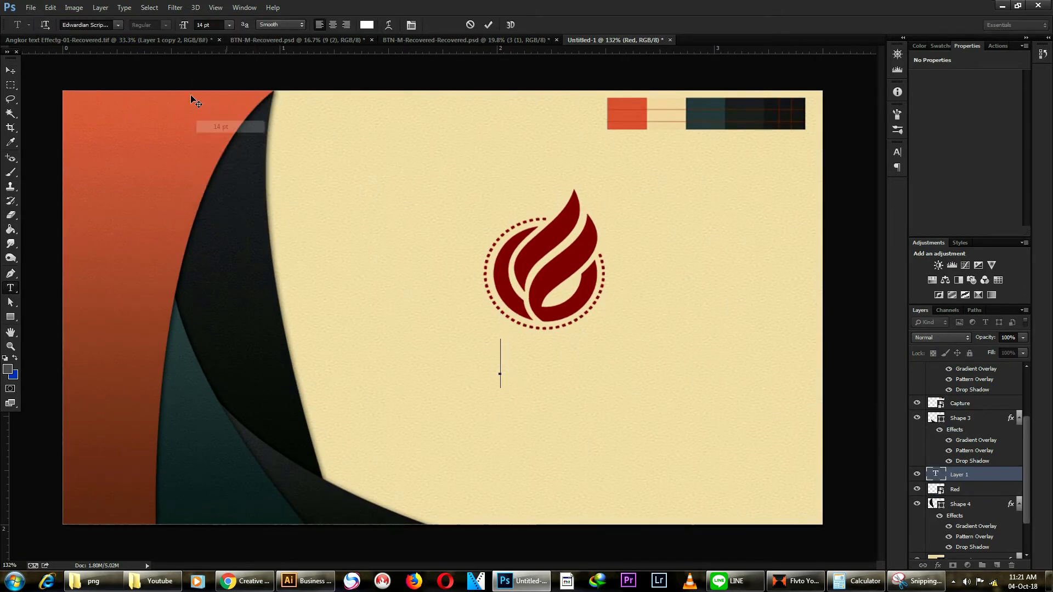
left_click(230, 131)
left_click(87, 25)
type("Pro")
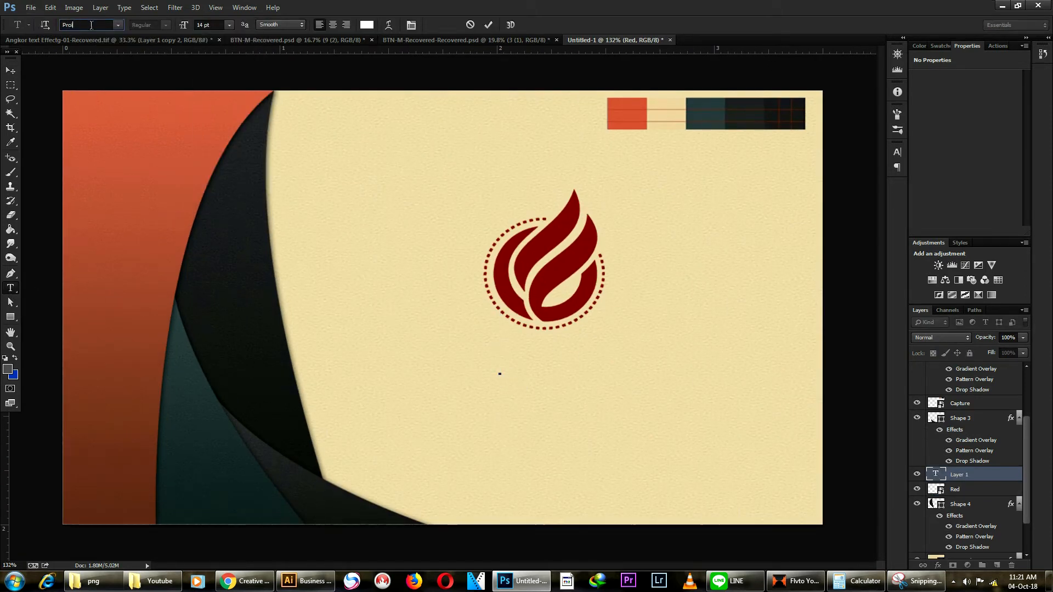
type("xi")
key("Return")
type("Proxima Nova")
key("Return")
left_click(167, 26)
left_click(151, 140)
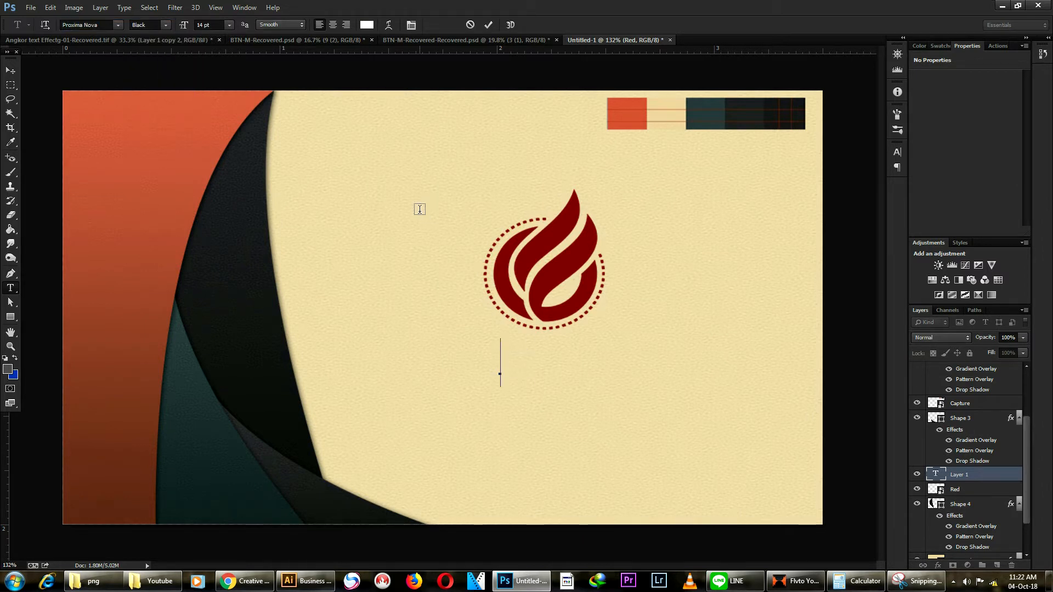
Step: Type FREELANCE and colour it the logo's dark red
type("FREELANCE")
key("ctrl+a")
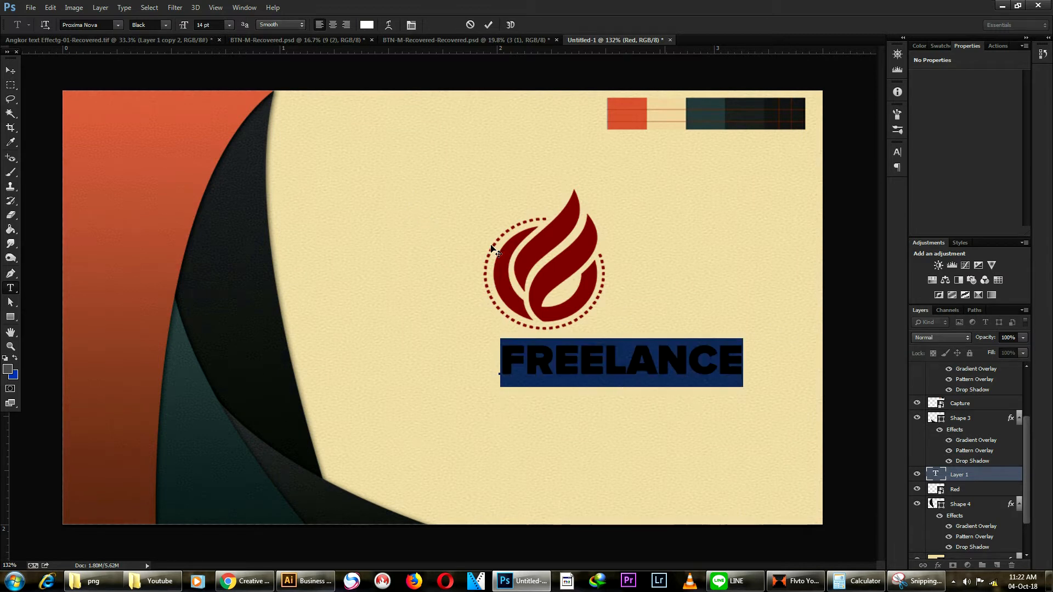
left_click(367, 24)
left_click(546, 243)
left_click(871, 213)
key("ctrl+Return")
Step: Shrink FREELANCE and position it under the logo, nudging the logo slightly up
key("v")
left_click_drag(661, 366, 603, 364)
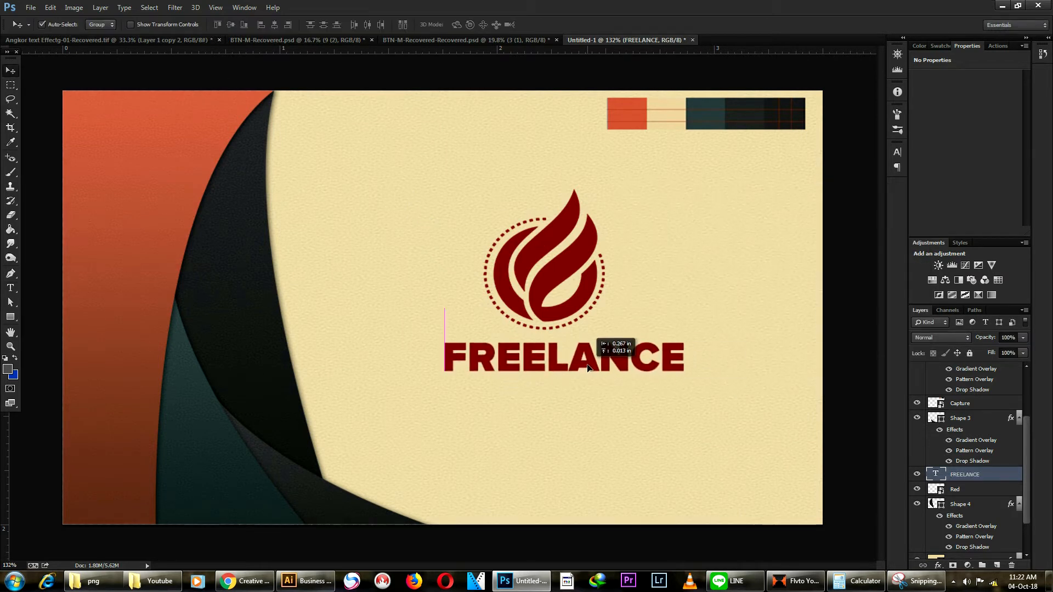
key("ctrl+t")
left_click_drag(683, 382, 656, 379)
key("Return")
left_click(554, 276)
left_click_drag(554, 276, 551, 265)
left_click_drag(580, 360, 557, 380)
scroll(577, 292, "down", 8)
scroll(541, 294, "up", 6)
scroll(531, 312, "up", 2)
Step: Switch the lower FREELANCE copy to Semibold weight
key("t")
left_click(557, 379)
key("ctrl+a")
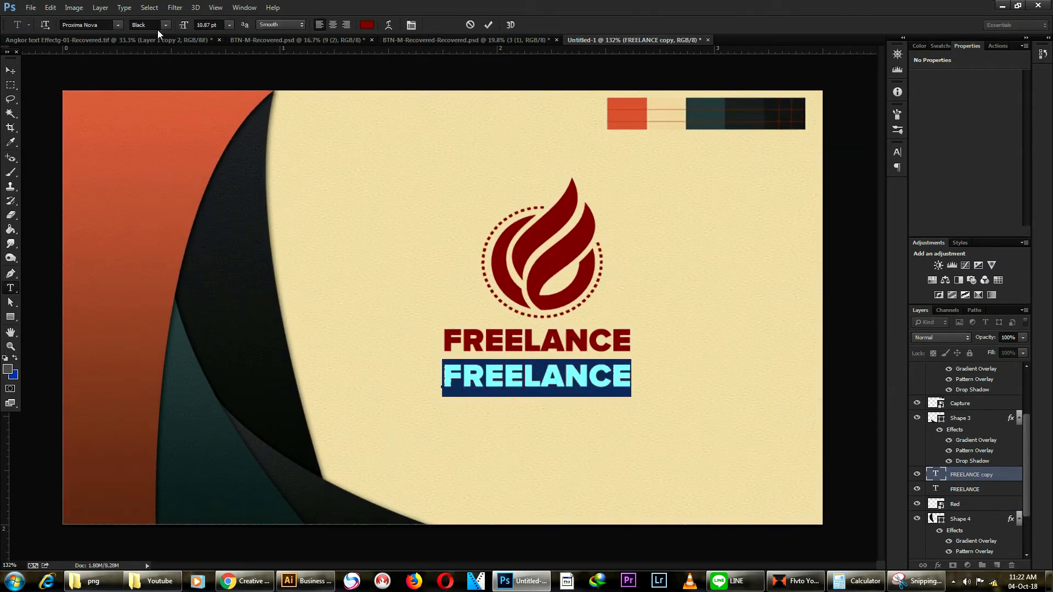
left_click(167, 27)
left_click(160, 90)
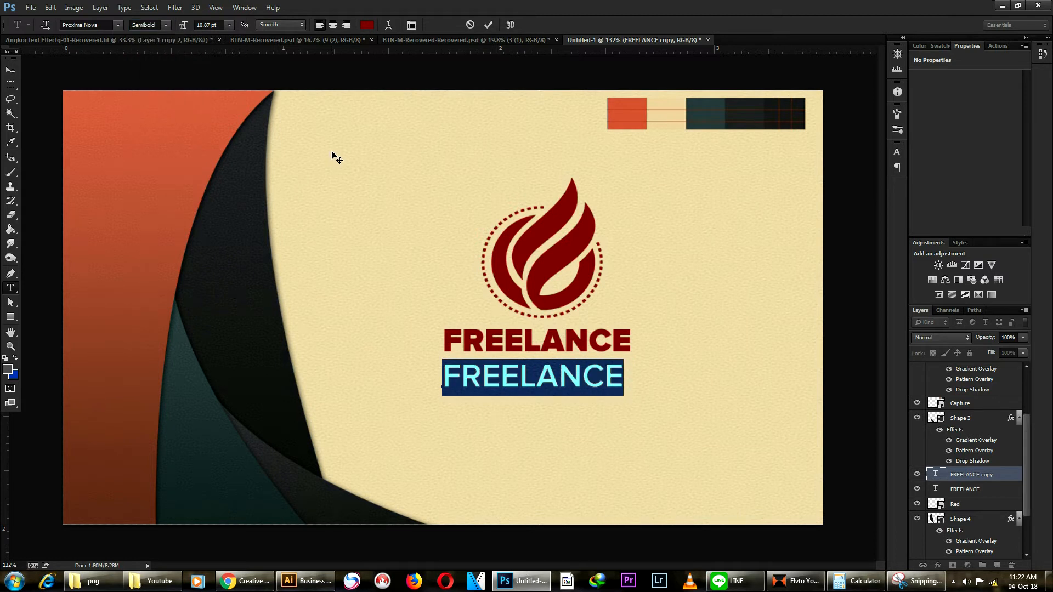
Step: Replace the copy's text with GRAPHIC DESIGN, clearing the stray characters
type("ងរា")
key("BackSpace")
key("BackSpace")
key("BackSpace")
key("ctrl+z")
type("អ")
key("BackSpace")
key("ctrl+z")
key("BackSpace")
type("FREE")
key("BackSpace")
key("BackSpace")
key("BackSpace")
key("BackSpace")
type("GRAPHI")
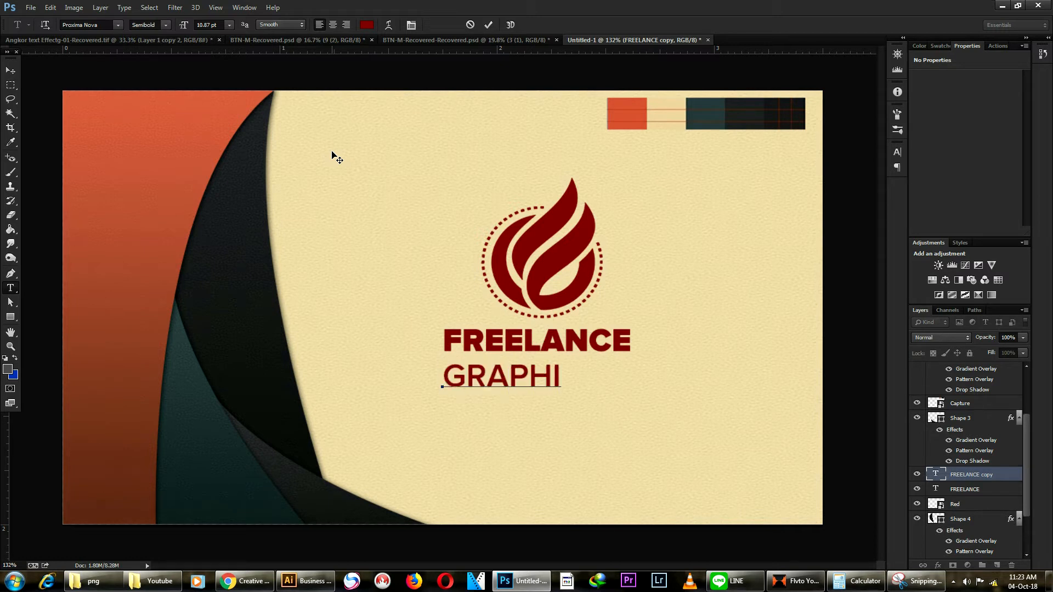
type("C DESIGN")
Step: Resize GRAPHIC DESIGN and move it up directly beneath FREELANCE
key("ctrl+a")
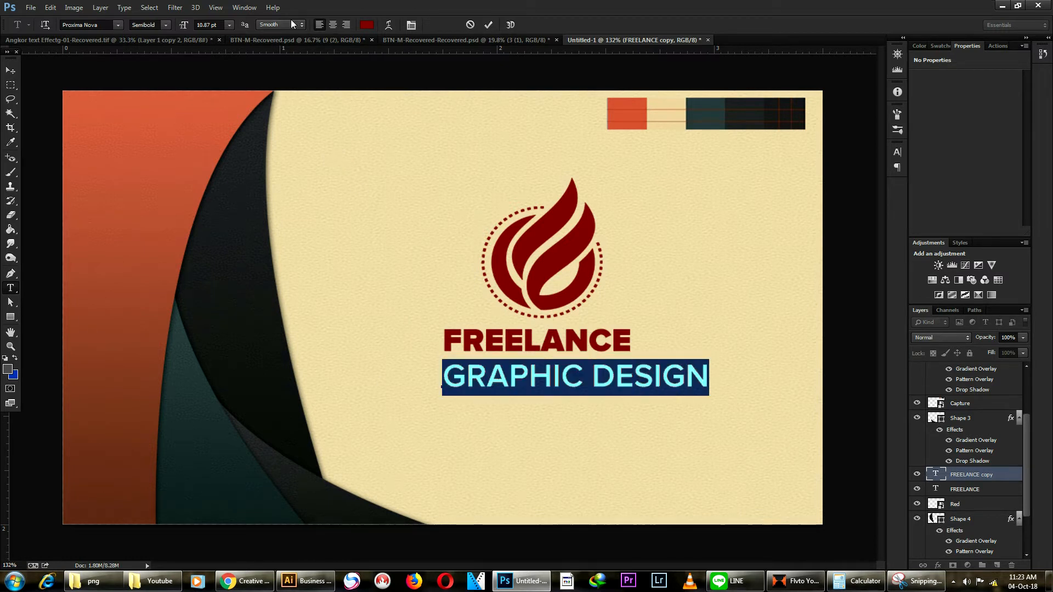
left_click(201, 25)
left_click(11, 70)
scroll(521, 360, "up", 5)
mouse_move(572, 398)
left_mouse_down()
mouse_move(566, 378)
mouse_move(575, 382)
left_mouse_up()
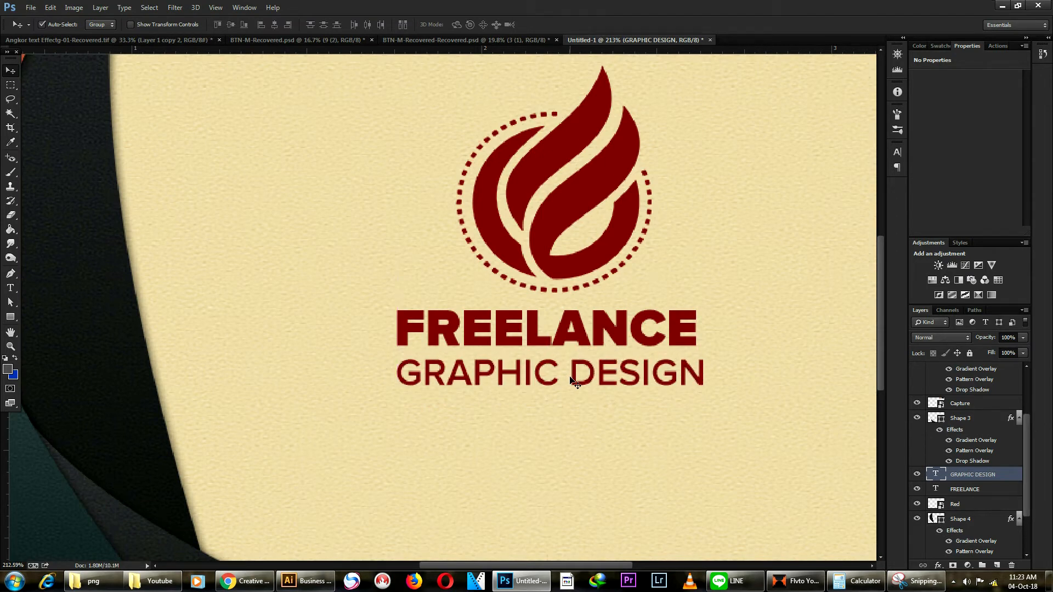
Step: Shrink GRAPHIC DESIGN slightly to match FREELANCE and reposition the line
key("ctrl+t")
left_click_drag(705, 397, 697, 395)
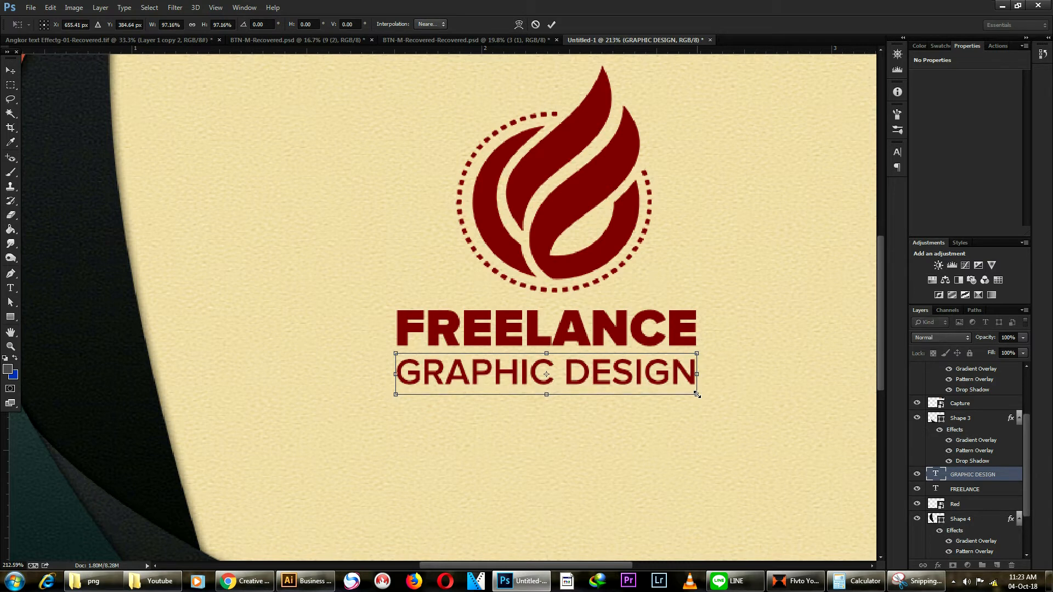
key("Return")
key("ctrl+0")
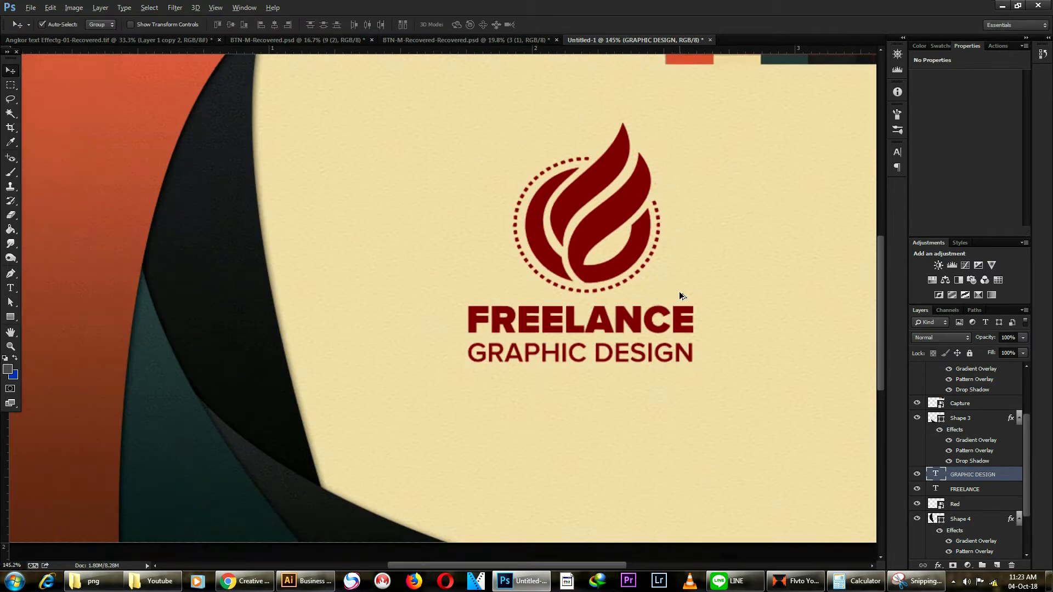
scroll(665, 314, "down", 5)
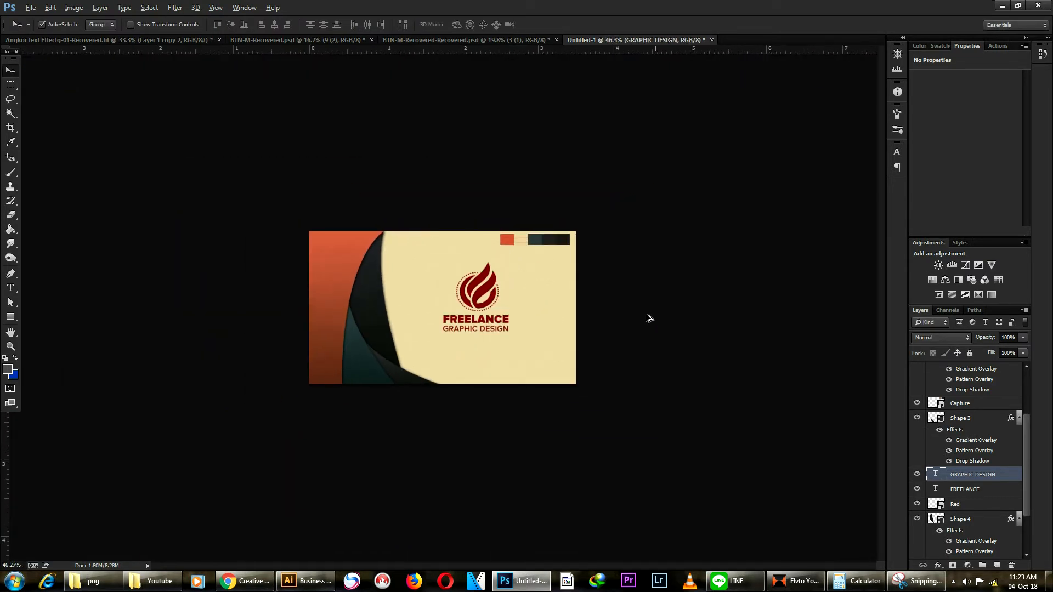
scroll(556, 288, "up", 3)
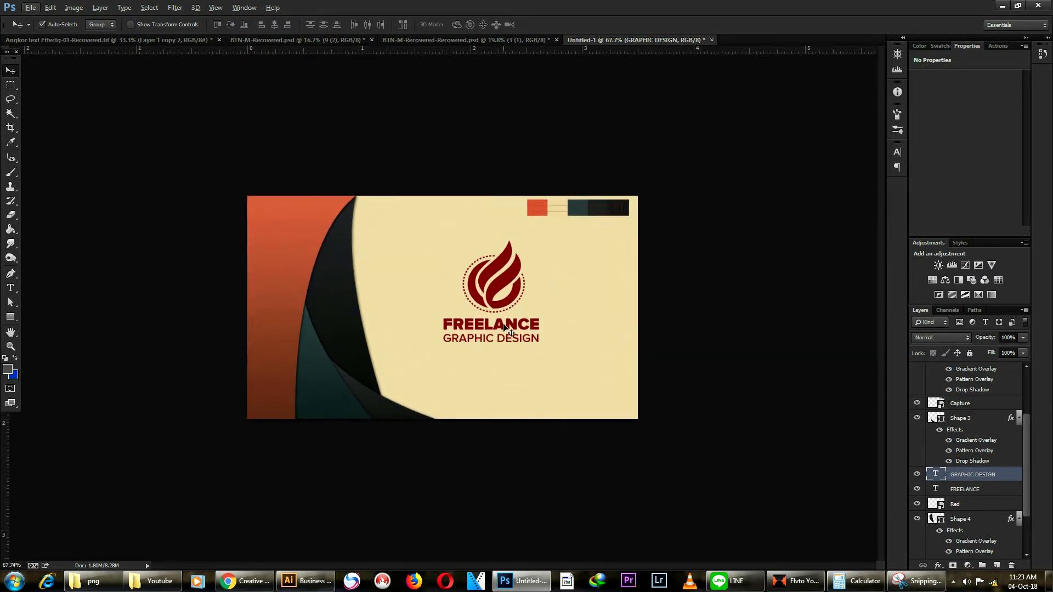
scroll(505, 327, "up", 1)
scroll(504, 328, "up", 1)
left_click_drag(519, 297, 517, 345)
Step: Move the FREELANCE title a few pixels down, closer to GRAPHIC DESIGN
left_click(740, 298)
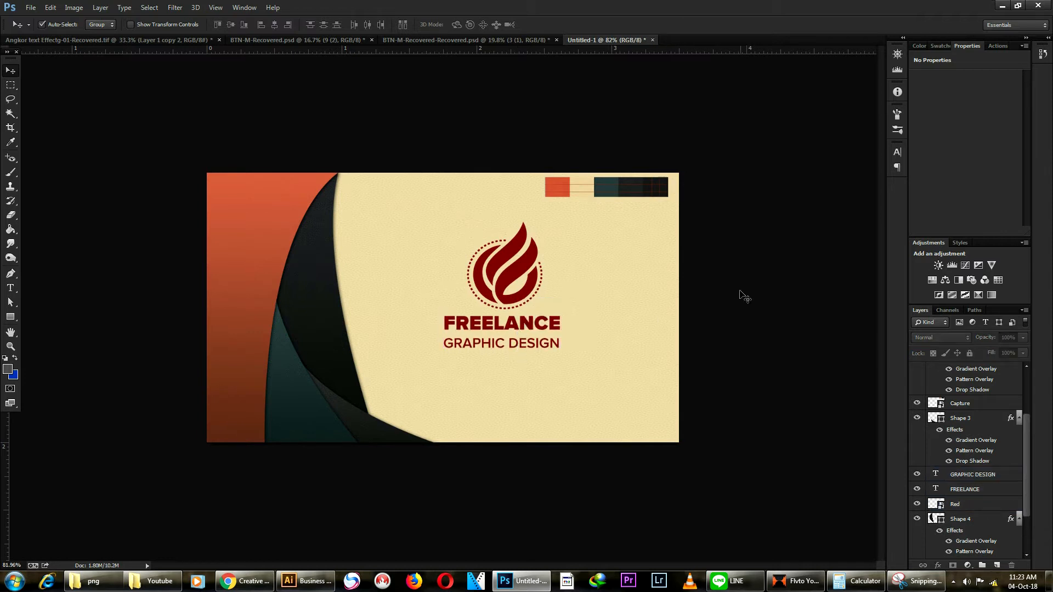
left_click(518, 330)
left_click_drag(518, 331, 518, 334)
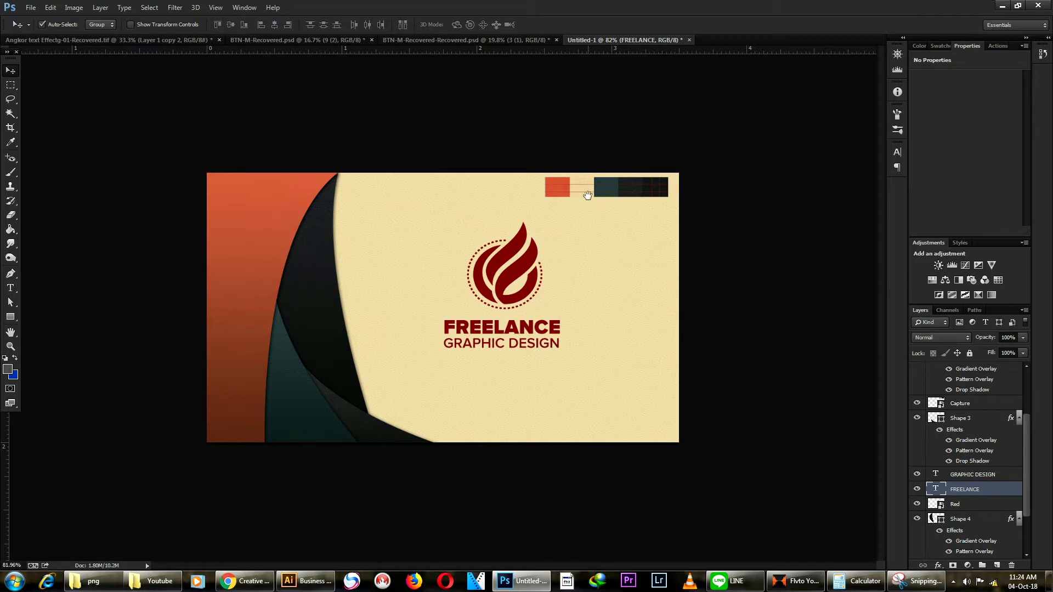
key("ctrl+plus")
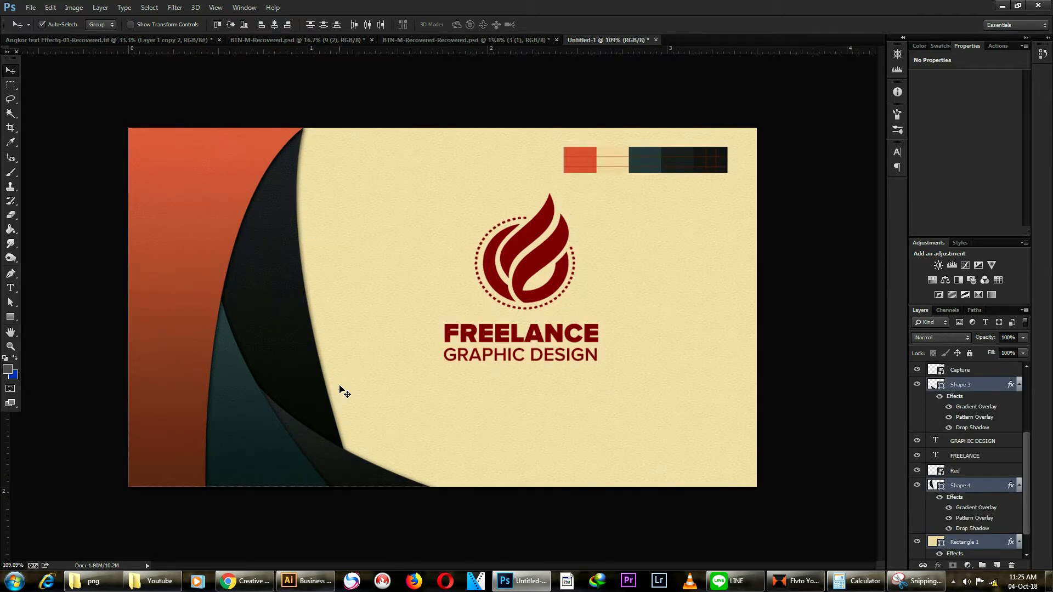
key("ctrl+t")
Step: Flip the curved panel horizontally so it sits on the right side
right_click(334, 359)
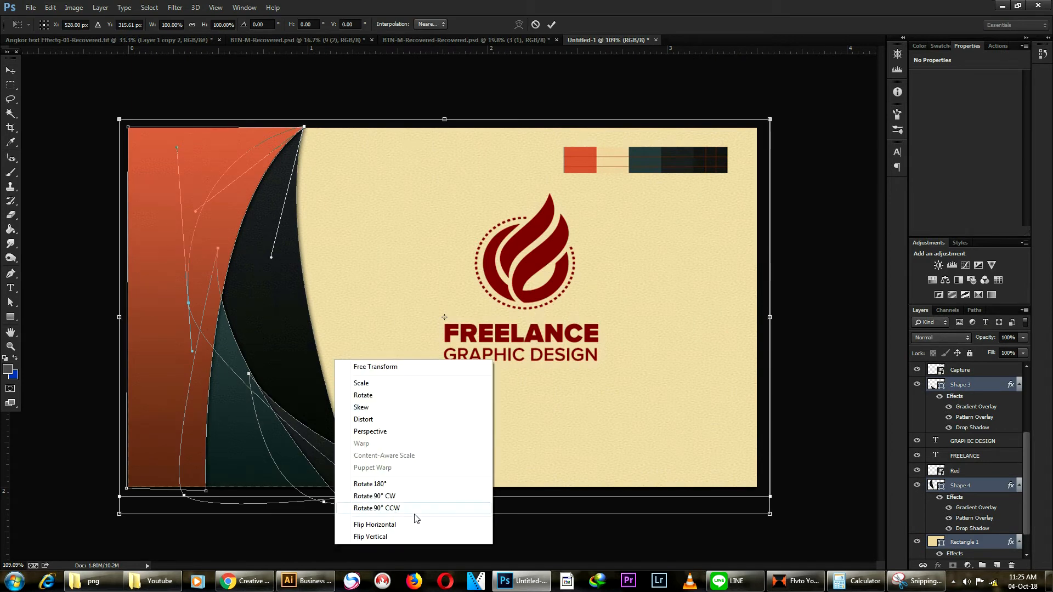
left_click(402, 524)
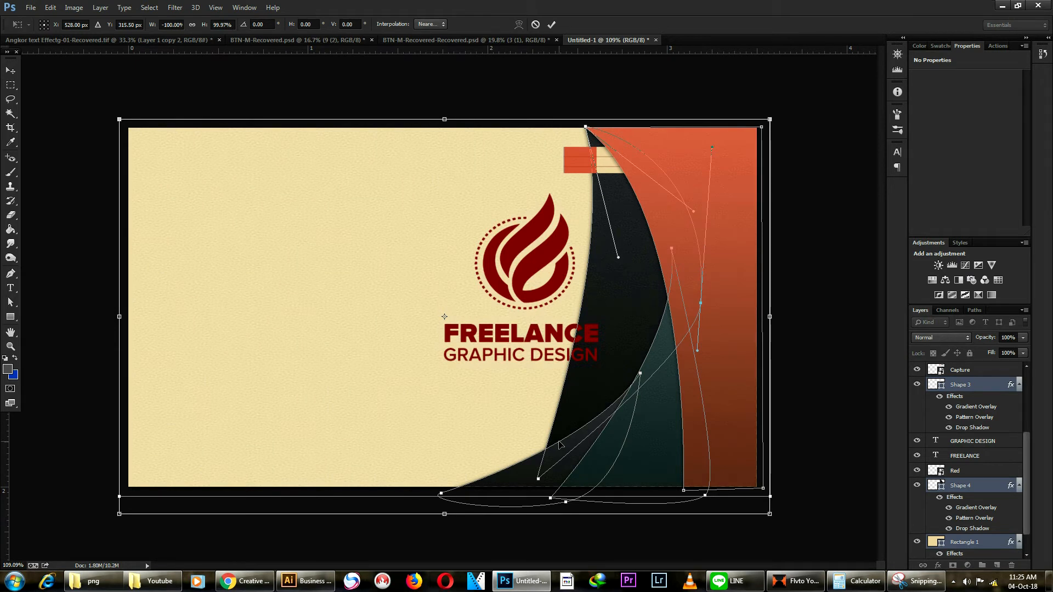
key("Return")
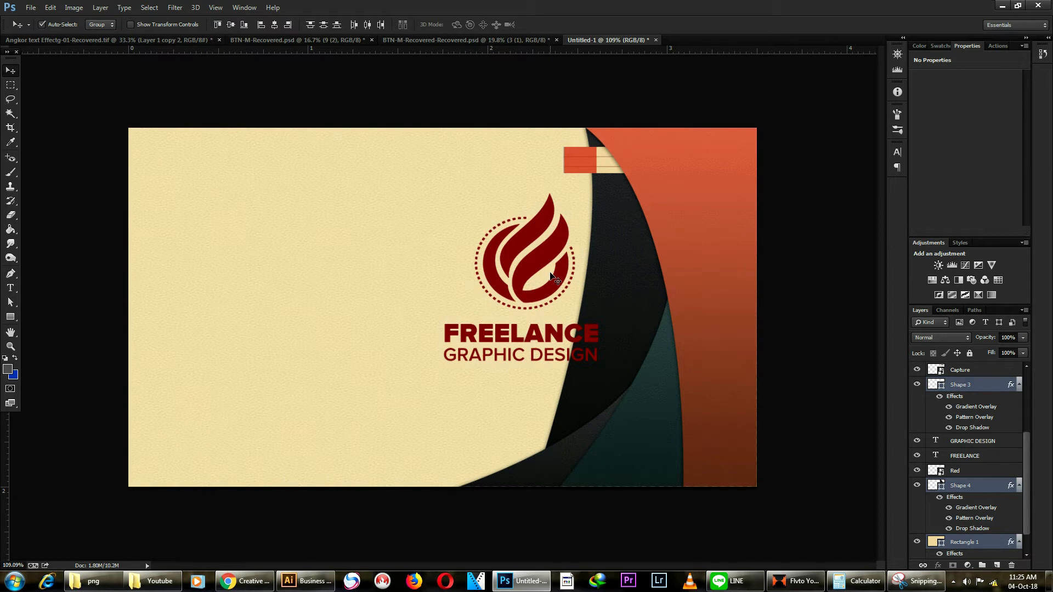
Step: Remove the flame logo and the colour swatch strip from the card
left_click_drag(571, 168, 211, 155)
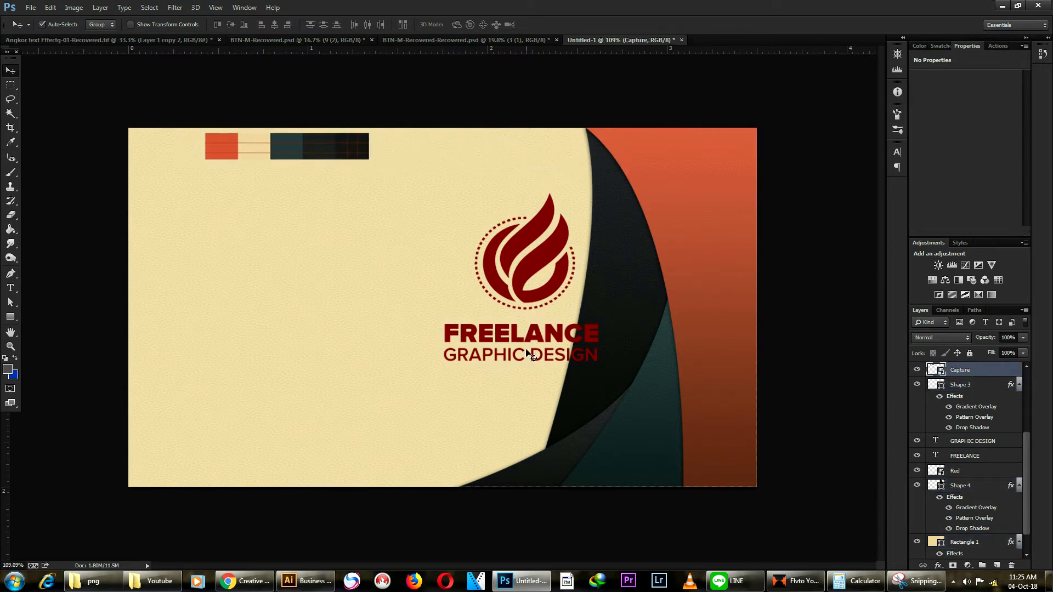
left_click(525, 289)
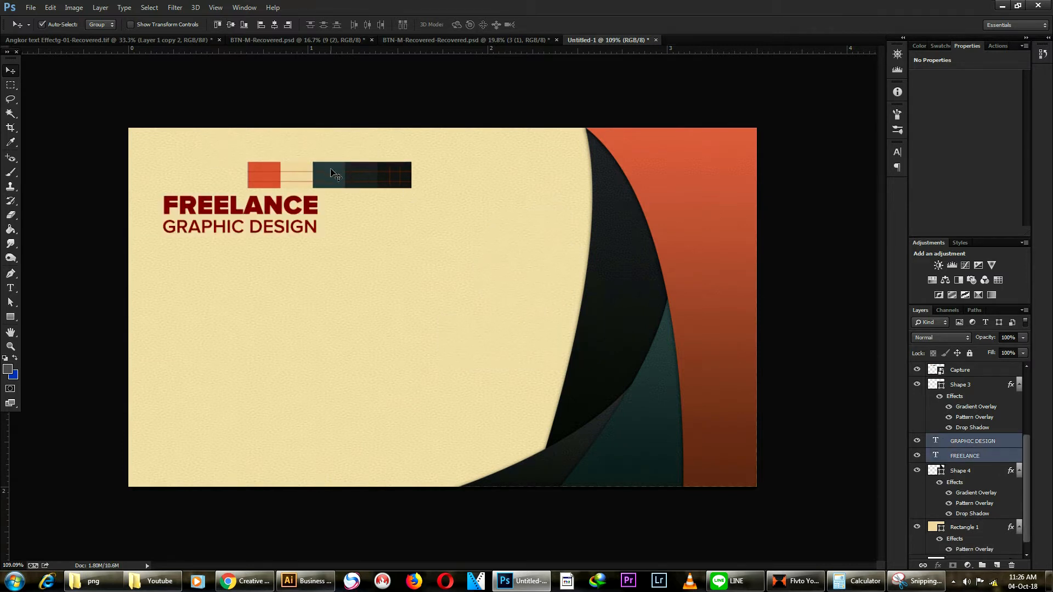
left_click(331, 174)
key("Delete")
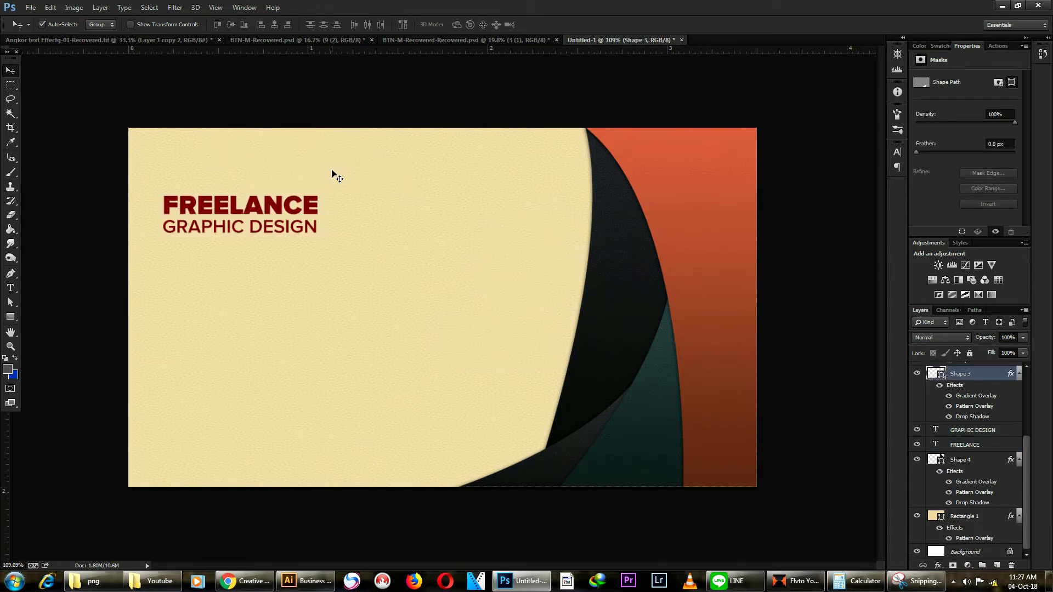
Step: Move the FREELANCE and GRAPHIC DESIGN title block toward the top left
left_click(85, 140)
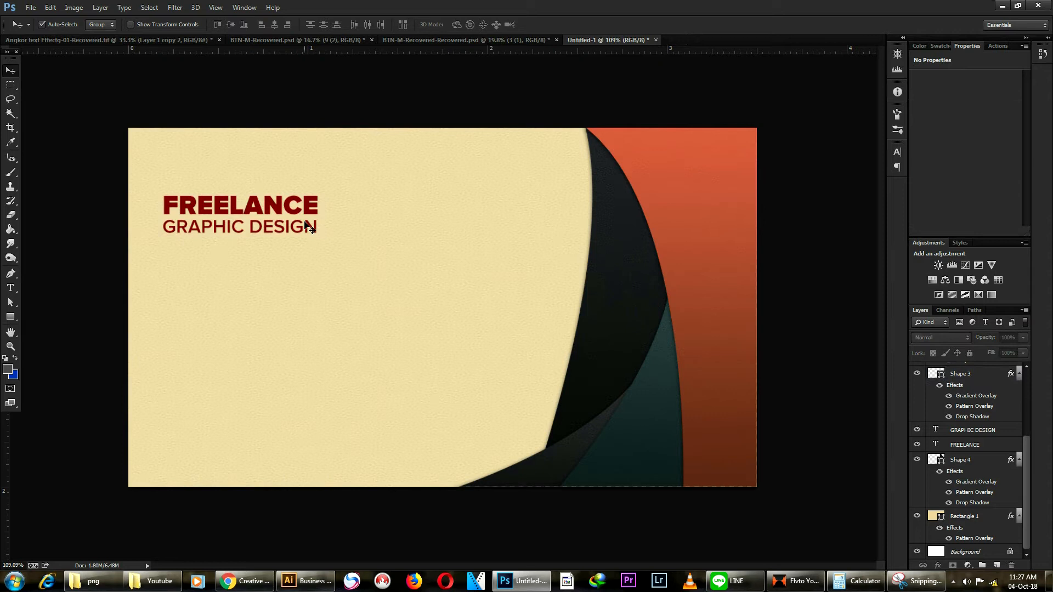
left_click(274, 213)
left_click_drag(286, 230, 293, 196)
key("ctrl+t")
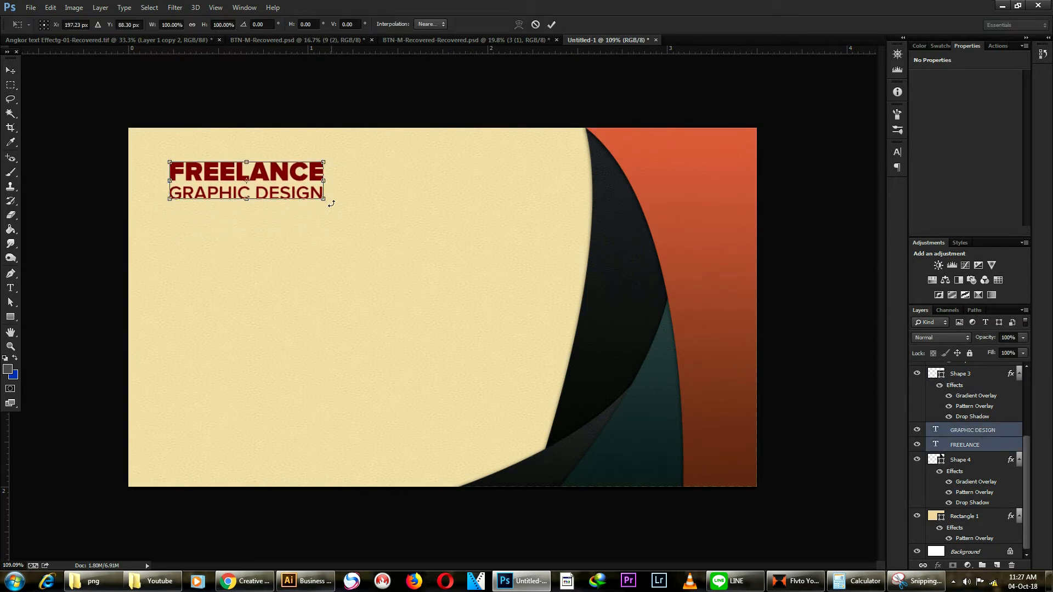
key("Return")
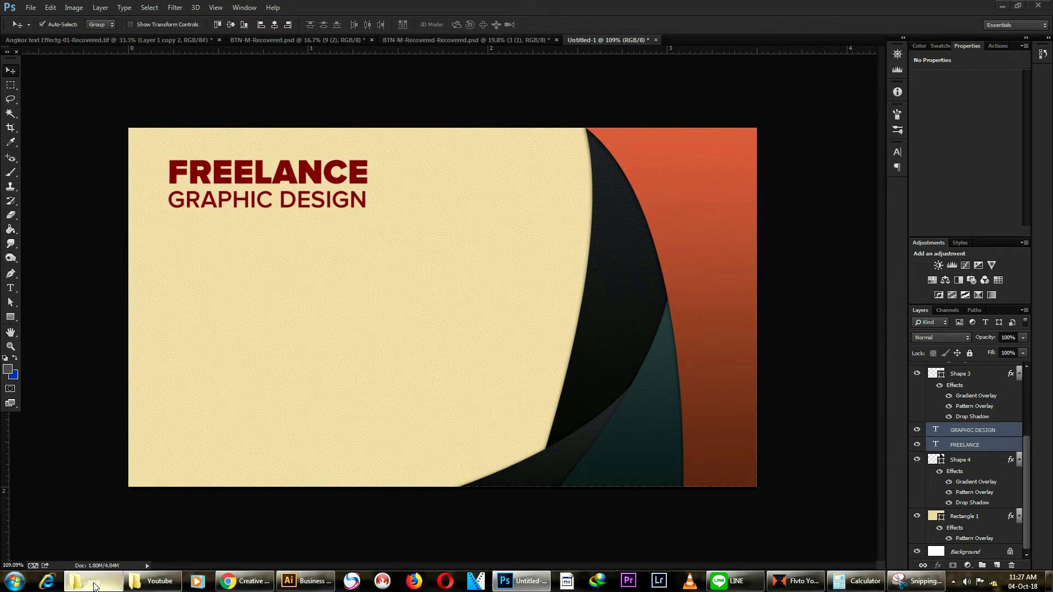
Step: Refresh the png folder and drag 032-placeholder, 015-worldwide-1 and 029-telephone-1 onto the card
left_click(92, 580)
right_click(669, 375)
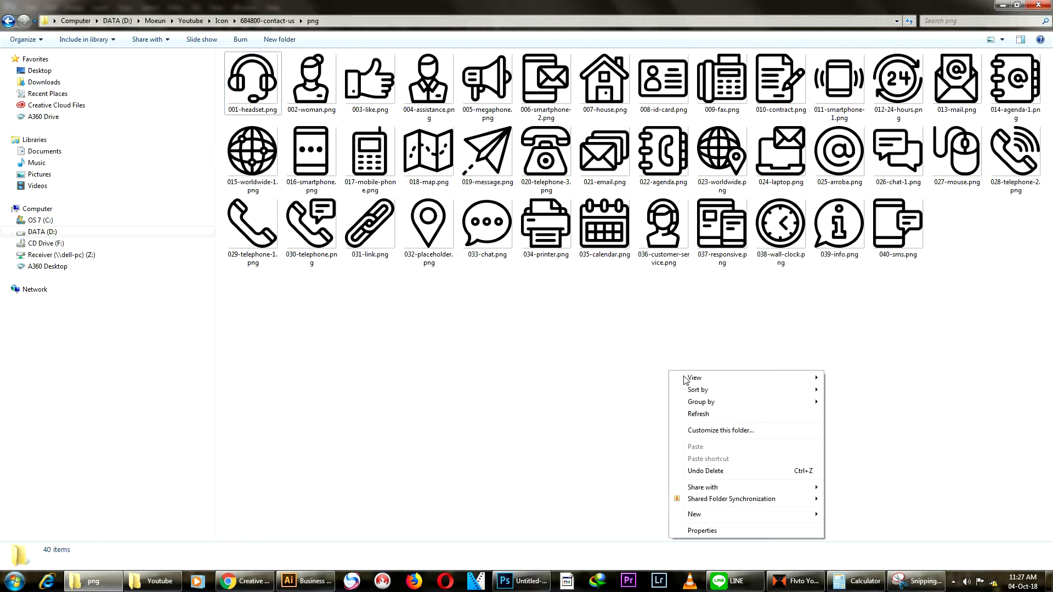
left_click(710, 415)
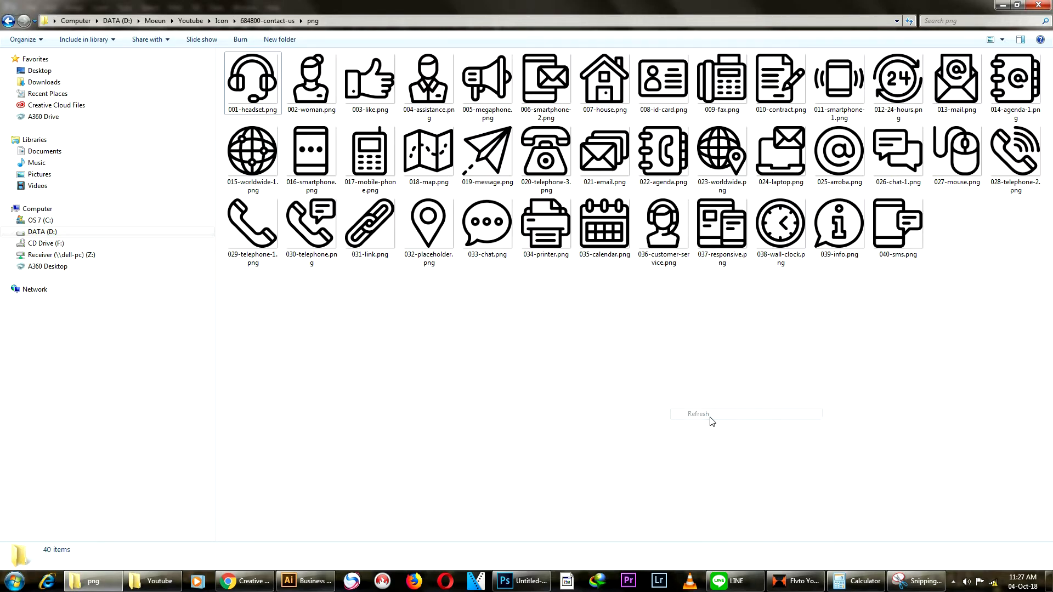
left_click(424, 230)
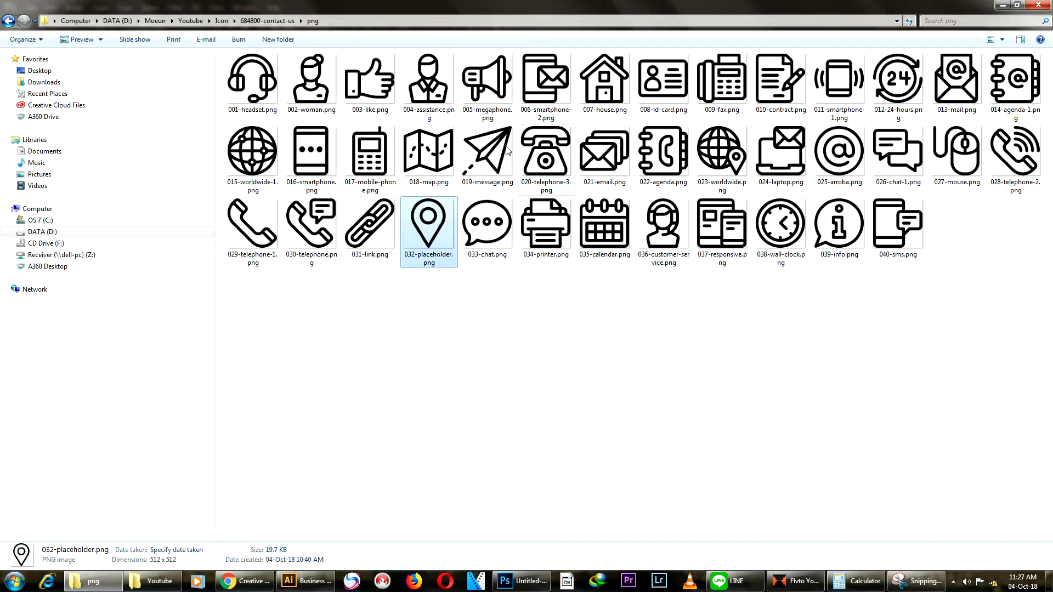
left_click(265, 154, "ctrl")
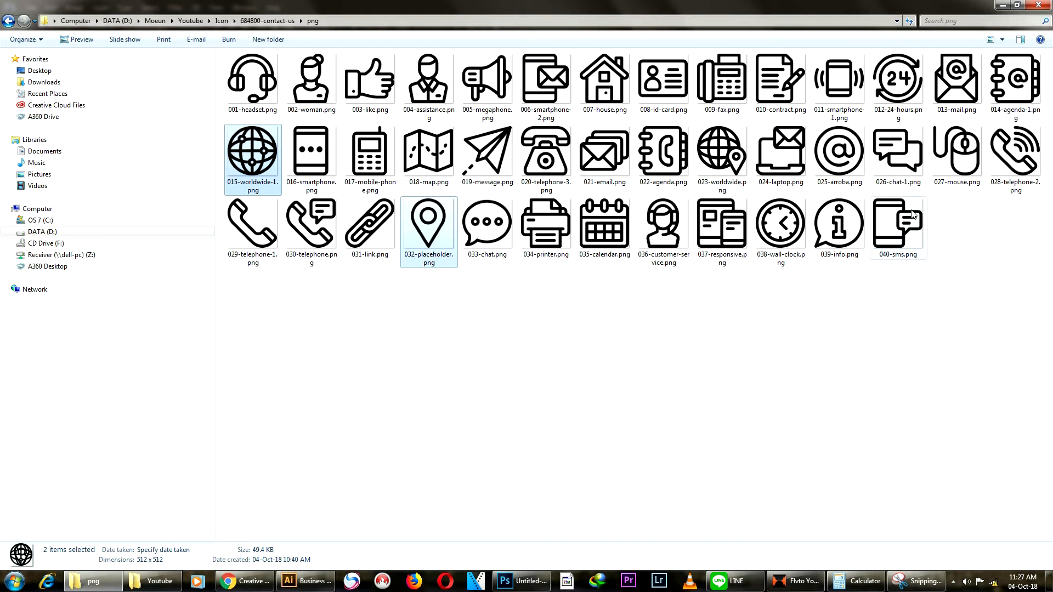
left_click(255, 237, "ctrl")
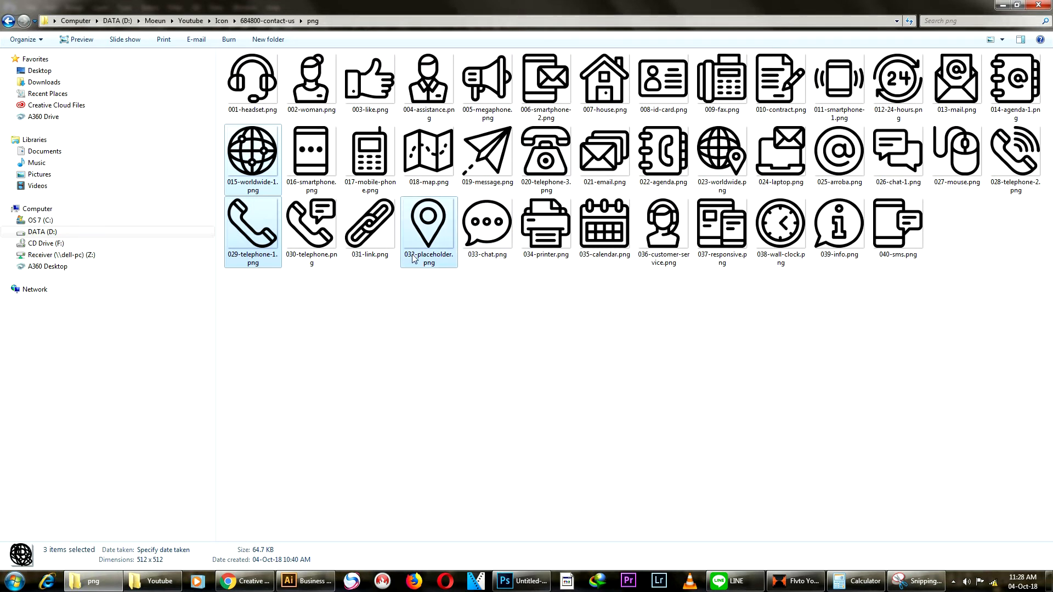
left_click_drag(432, 235, 331, 321)
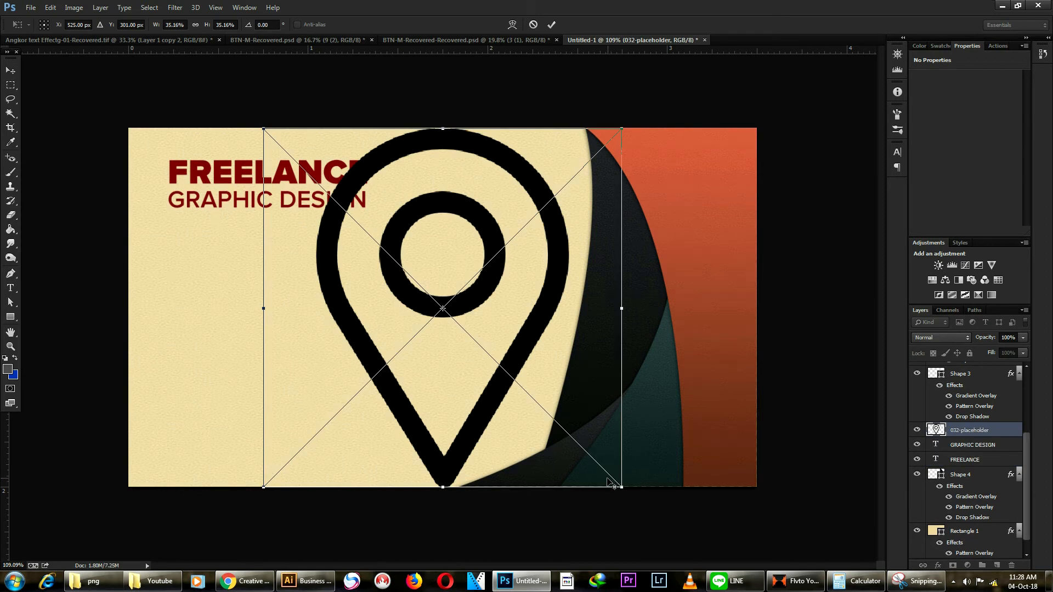
Step: Shrink the placed location pin, globe and telephone icons to small size
left_click_drag(614, 471, 488, 305)
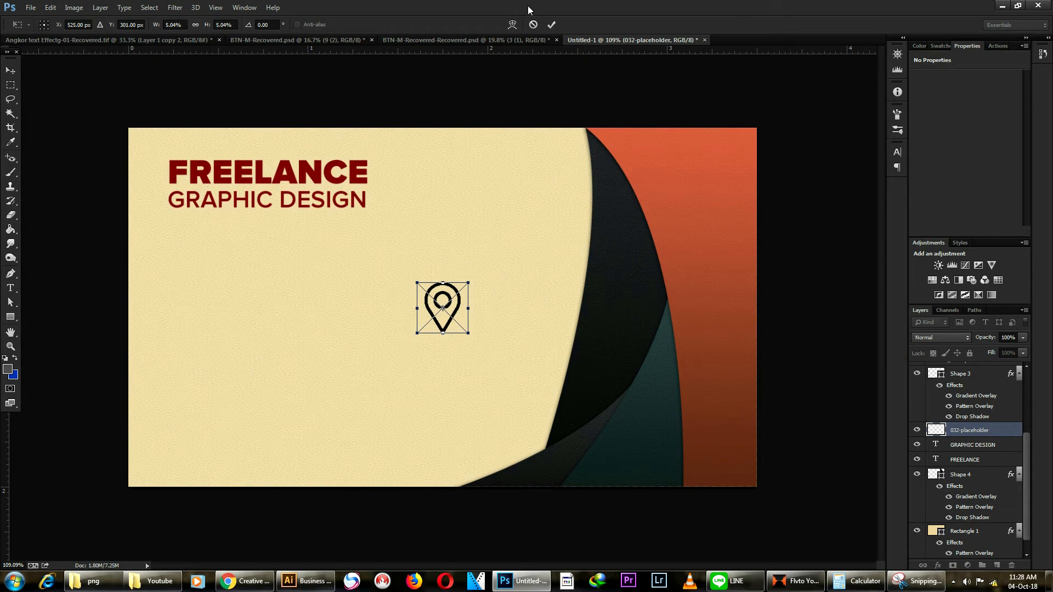
left_click(551, 24)
left_click_drag(622, 485, 486, 295)
left_click(551, 25)
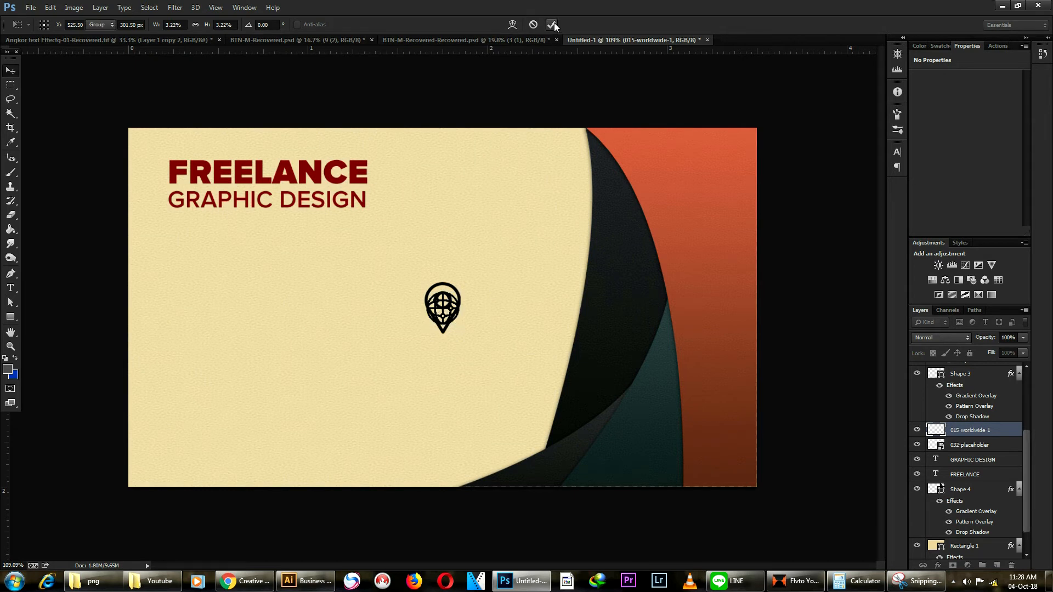
left_click_drag(620, 486, 515, 341)
left_click(552, 24)
Step: Move the telephone icon to the left of the card
scroll(369, 272, "up", 4)
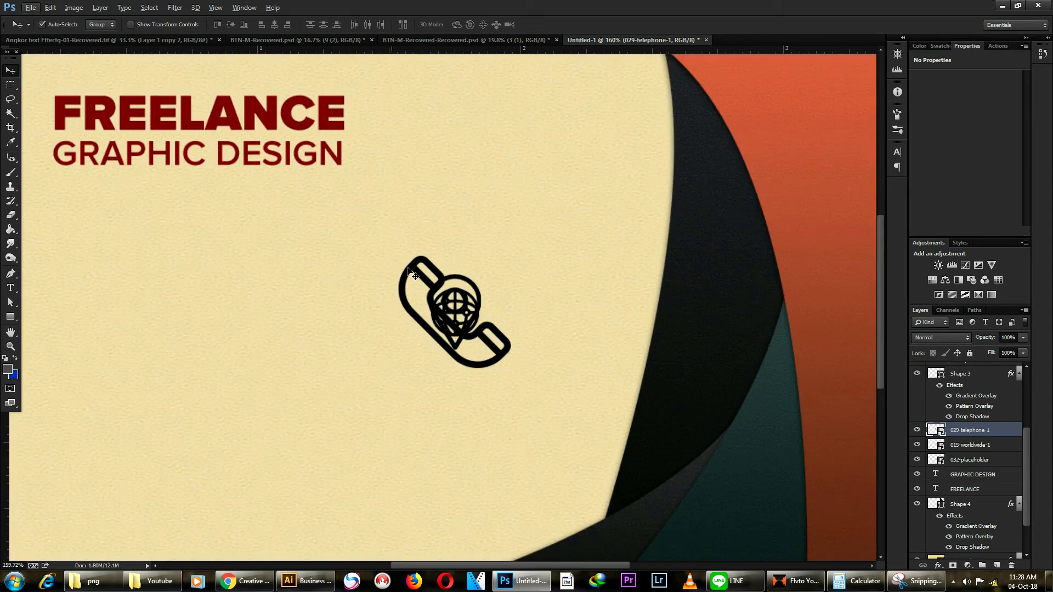
left_click_drag(423, 278, 146, 250)
scroll(134, 258, "down", 5)
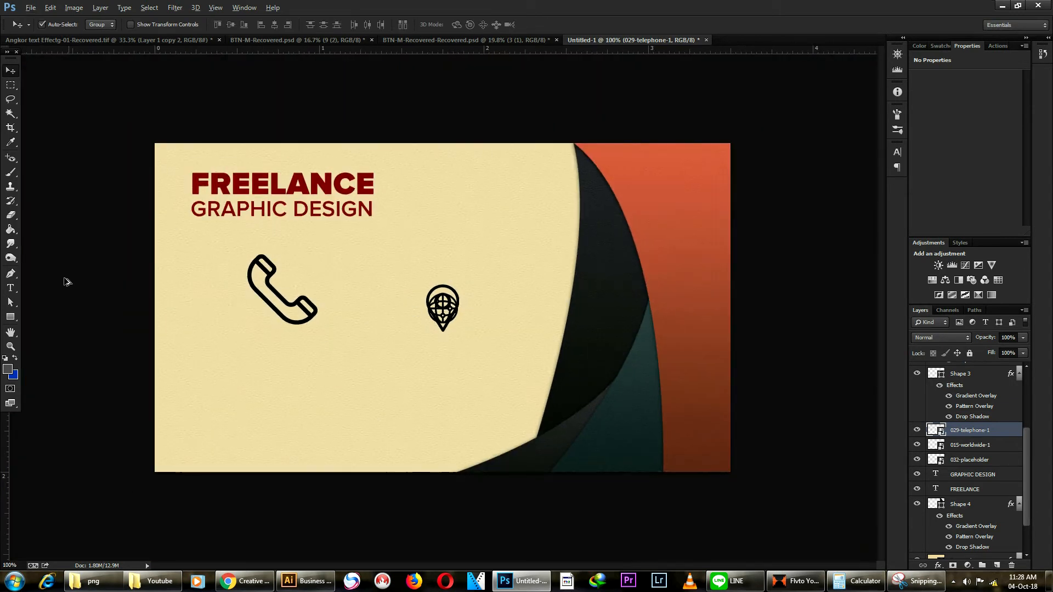
scroll(65, 282, "up", 3)
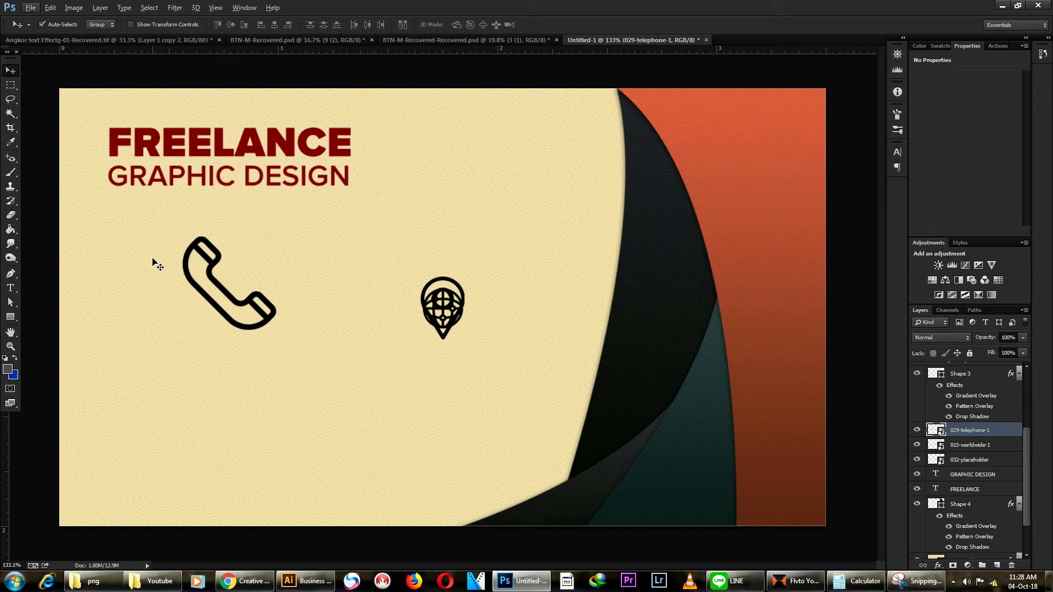
Step: Shrink the telephone icon further and draw a circle outline scaled to about 82%
key("ctrl+t")
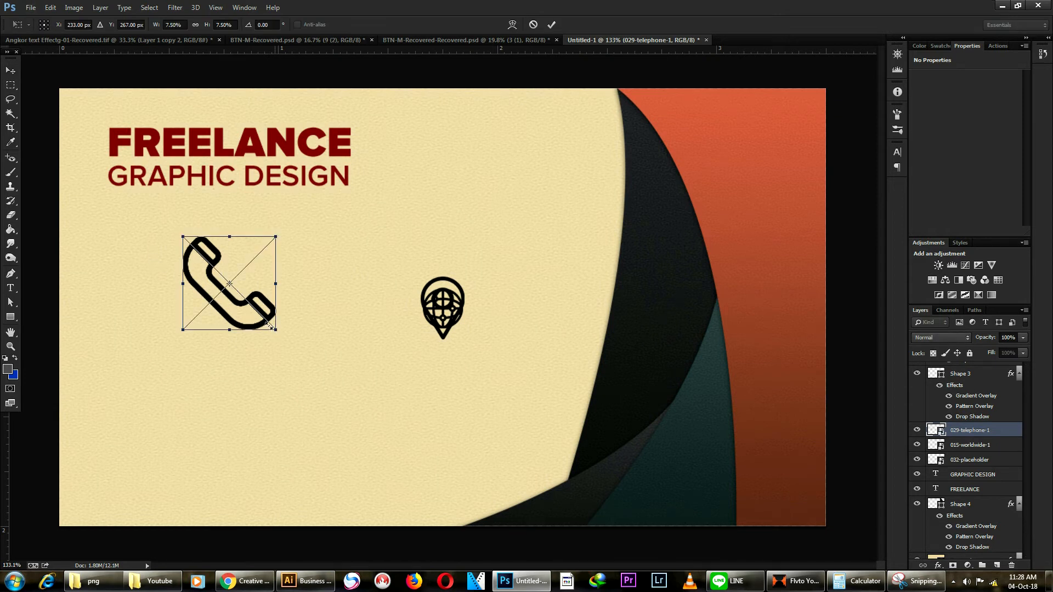
left_click_drag(275, 330, 247, 300)
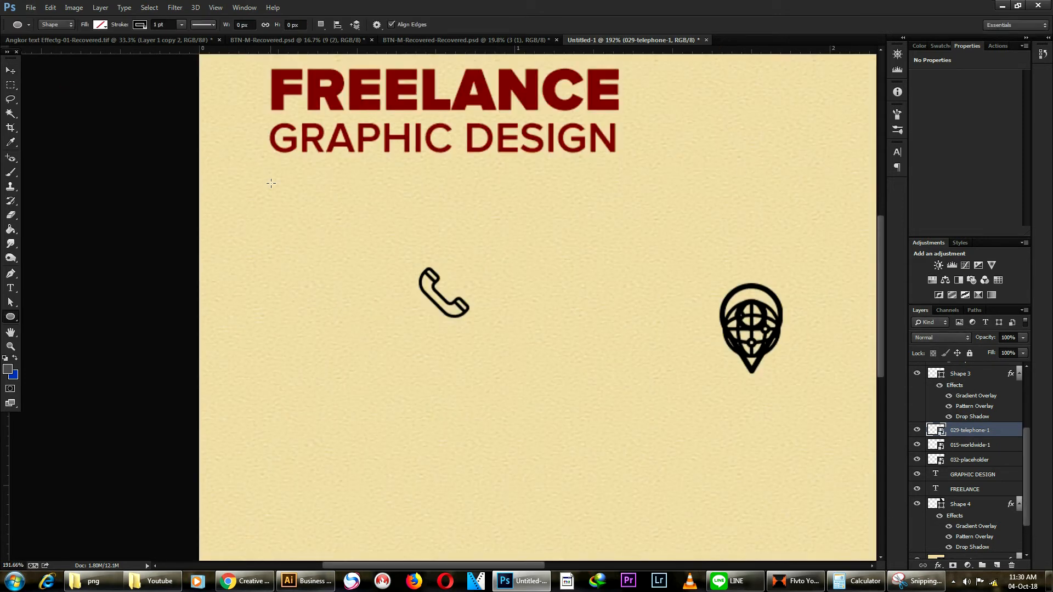
left_click_drag(267, 185, 361, 279)
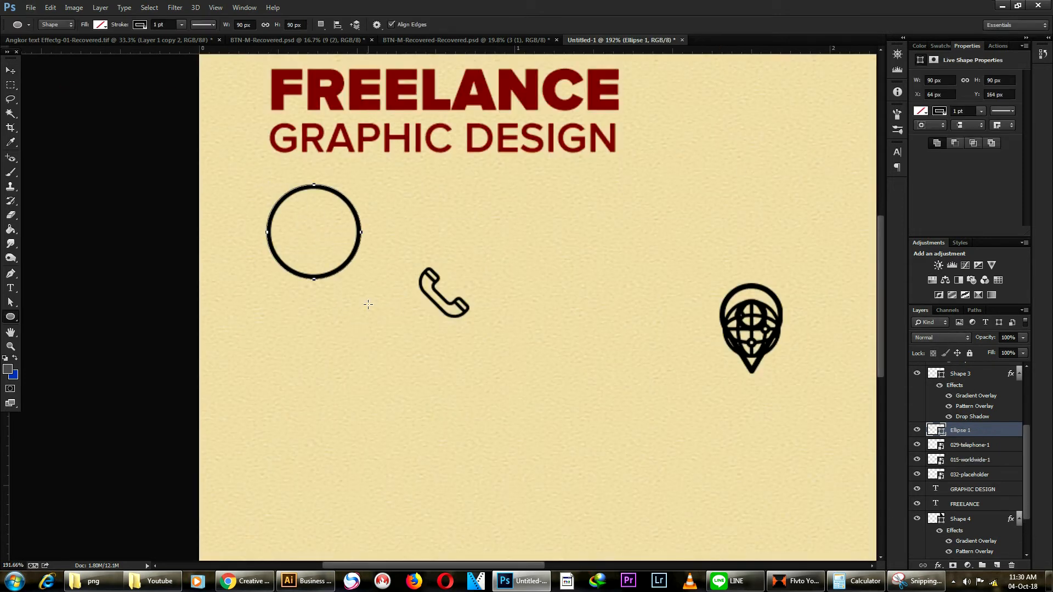
key("ctrl+0")
key("ctrl+t")
left_click_drag(176, 274, 163, 263)
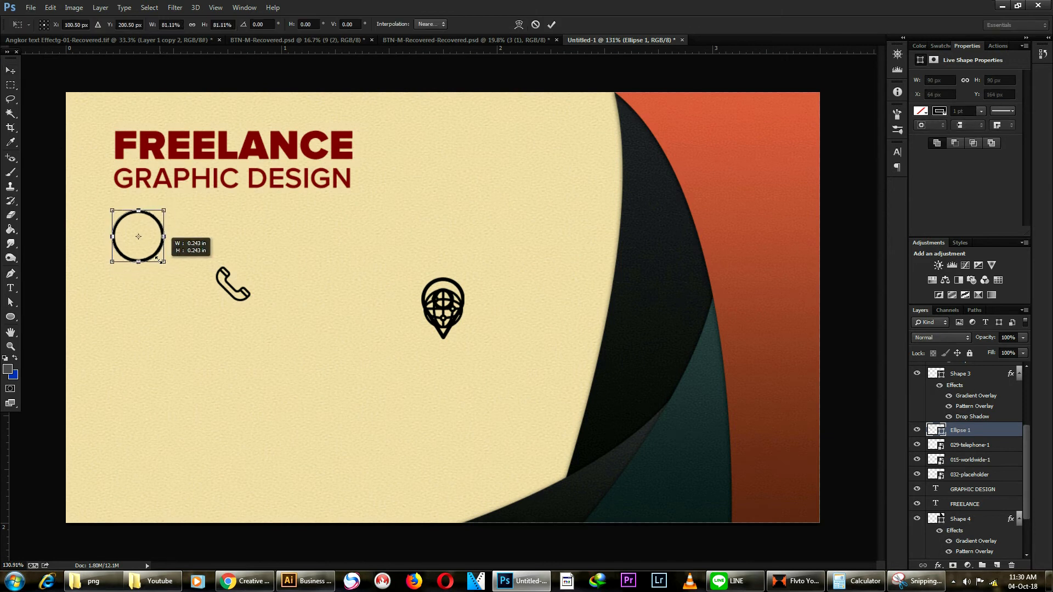
key("Return")
scroll(537, 312, "up", 2)
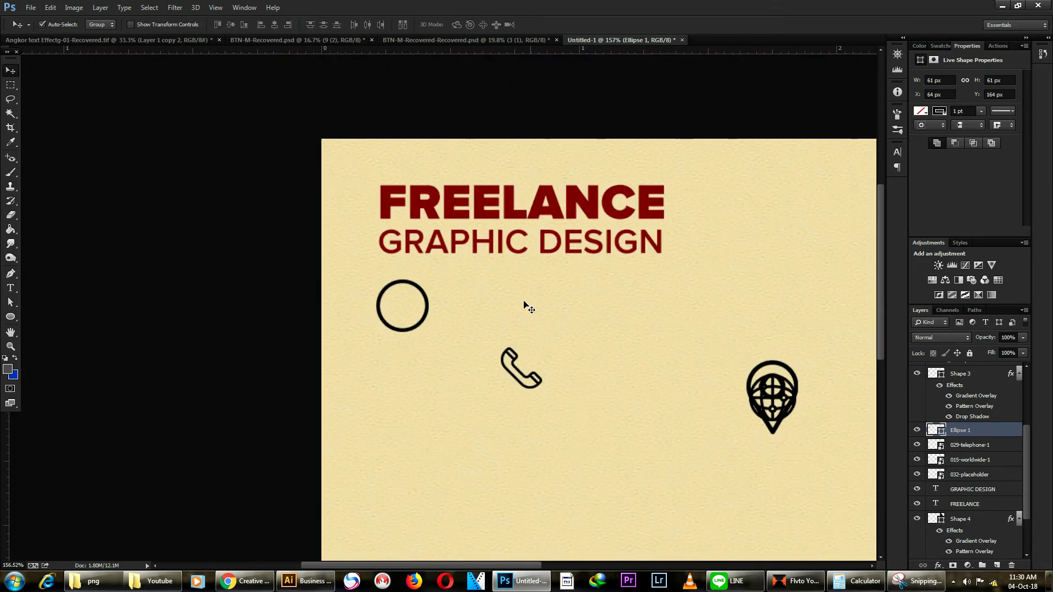
scroll(412, 332, "up", 3)
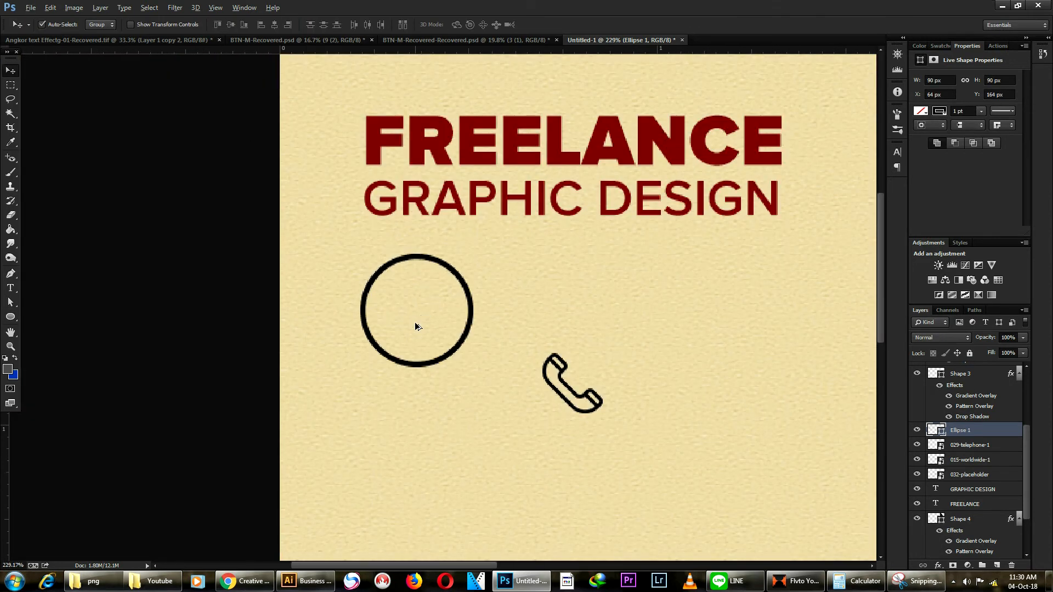
Step: Delete the old circle, draw a new one with the Ellipse tool, and rasterize it
key("Delete")
left_click(10, 319)
mouse_move(346, 274)
left_mouse_down()
mouse_move(439, 367)
mouse_move(393, 293)
mouse_move(480, 433)
left_mouse_up()
key("ctrl+t")
key("Return")
right_click(967, 432)
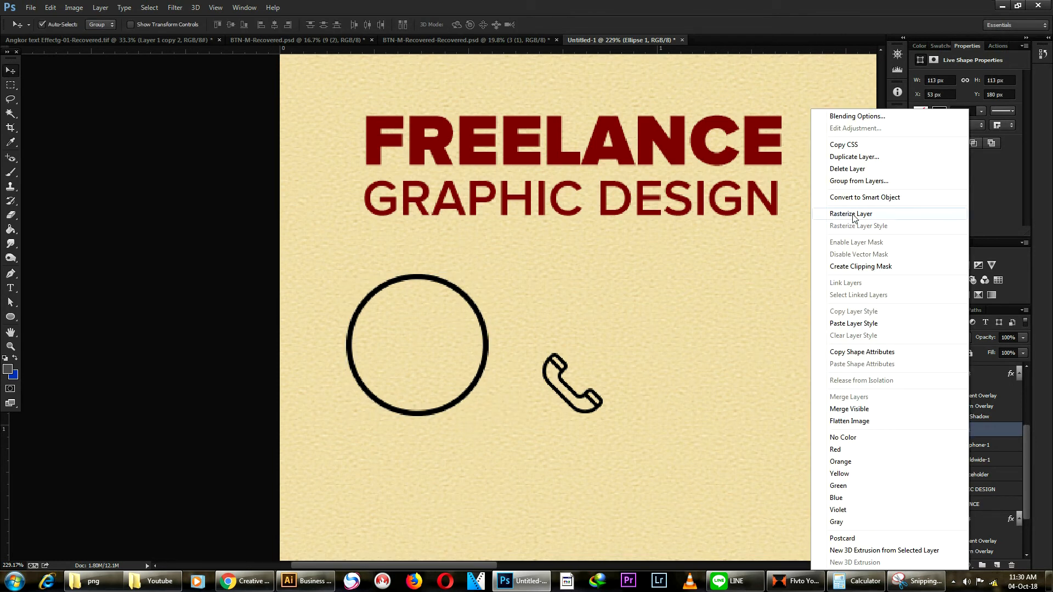
left_click(877, 217)
Step: Scale the rasterized circle to about half size and move it to the card's lower left
key("ctrl+t")
left_click_drag(479, 409, 420, 346)
key("Return")
scroll(470, 329, "down", 10)
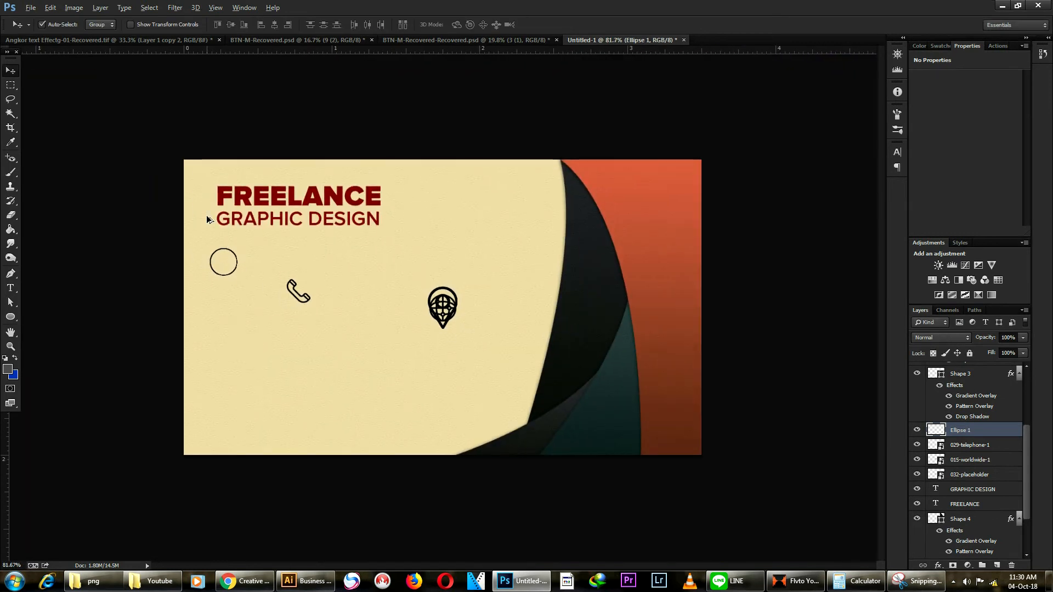
scroll(156, 220, "up", 2)
scroll(157, 221, "up", 2)
left_click_drag(154, 268, 179, 324)
key("ctrl+z")
left_click_drag(261, 299, 184, 336)
Step: Resize the phone icon to sit inside the circle
key("ctrl+t")
key("Return")
scroll(421, 316, "down", 3)
left_click(239, 397)
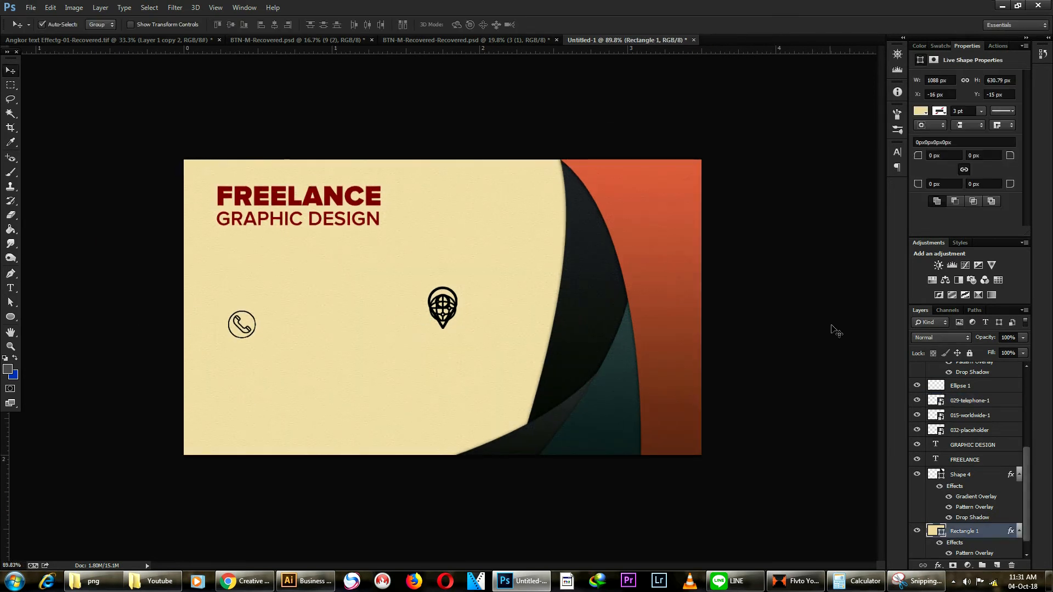
Step: Lock the background and nudge the circled phone icon into position
left_click(969, 353)
scroll(126, 324, "up", 3)
left_click_drag(101, 312, 256, 371)
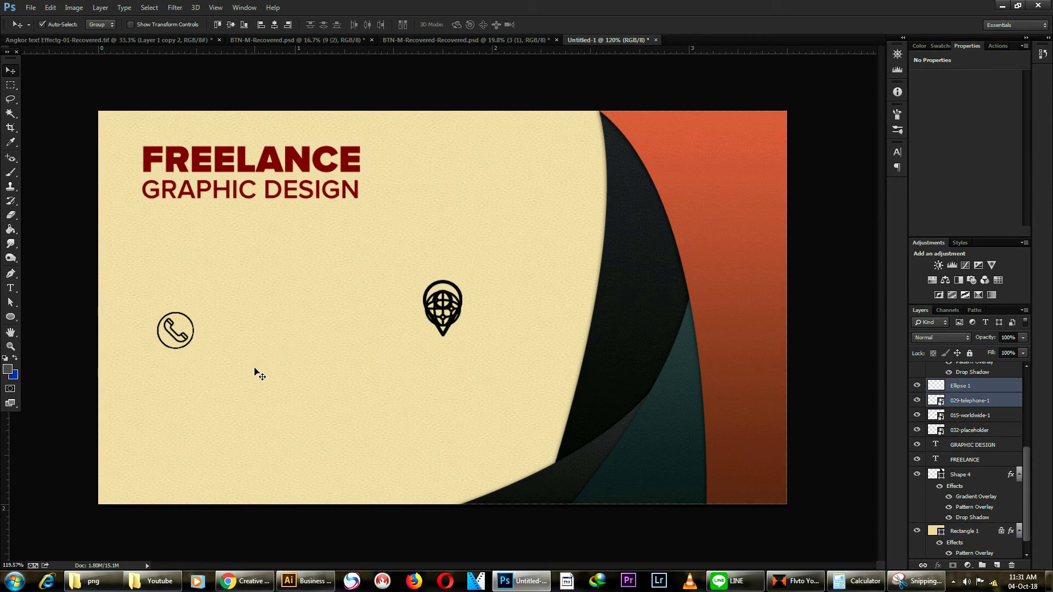
key("Left")
key("Left")
key("Left")
key("Left")
key("Left")
key("Left")
key("Left")
key("Left")
key("Left")
key("Left")
key("Left")
key("Left")
key("Down")
key("Down")
key("Down")
key("Down")
key("Down")
key("Down")
key("Down")
key("Down")
key("Down")
key("Down")
key("Down")
key("Down")
key("Down")
key("Down")
key("Down")
key("Down")
key("Down")
key("Down")
key("Down")
key("Down")
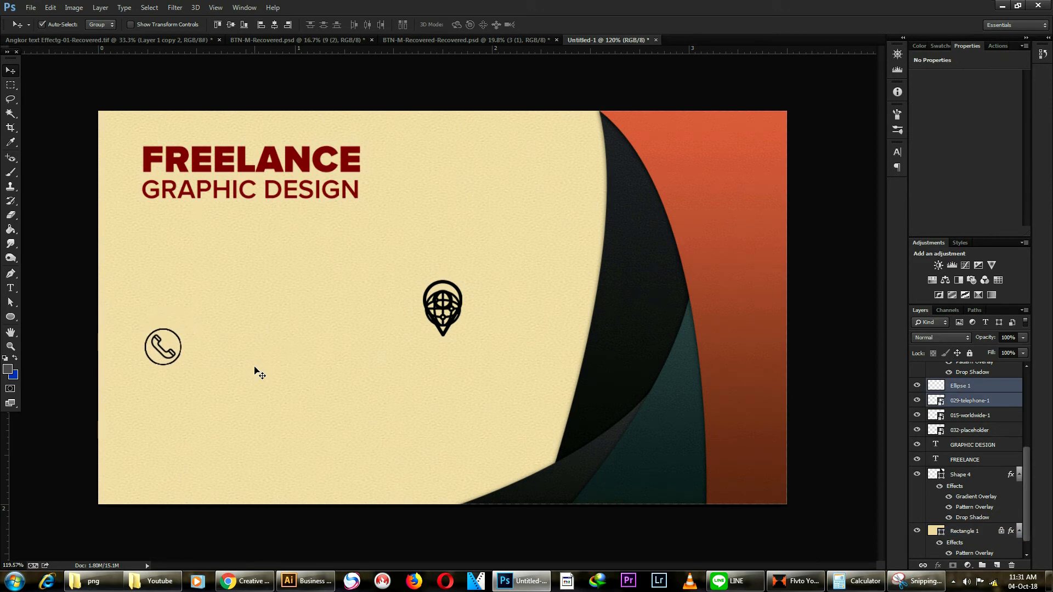
key("Down")
key("Down")
key("Down")
key("Down")
key("Down")
key("Down")
key("Down")
key("Down")
key("Down")
key("Up")
key("Left")
key("Left")
key("Left")
key("Left")
key("Left")
key("Left")
key("Right")
key("Right")
key("Right")
mouse_move(179, 361)
left_mouse_down()
mouse_move(177, 392)
mouse_move(176, 379)
left_mouse_up()
Step: Copy the circle downward for two more rows, deleting the extra phone icon copy
left_click_drag(181, 332, 461, 283)
left_click(162, 439)
left_click(174, 454)
scroll(164, 438, "up", 6)
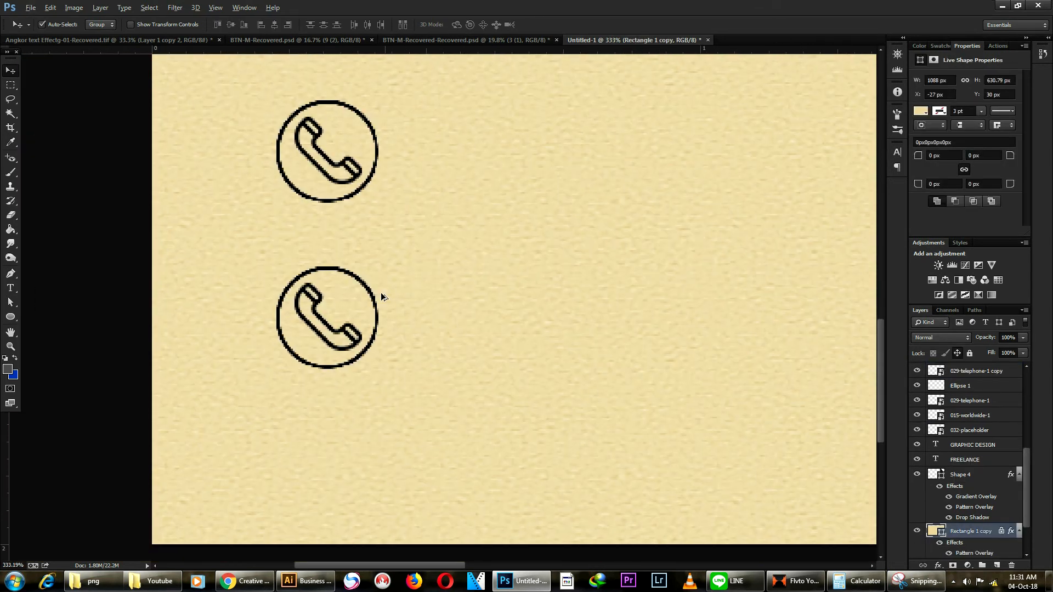
scroll(385, 300, "down", 2)
left_click_drag(372, 319, 370, 432)
left_click(341, 311)
key("Delete")
scroll(340, 311, "down", 4)
Step: Fit the location pin into the bottom circle and a globe copy into the middle one
left_click_drag(443, 317, 371, 104)
left_click_drag(473, 303, 195, 444)
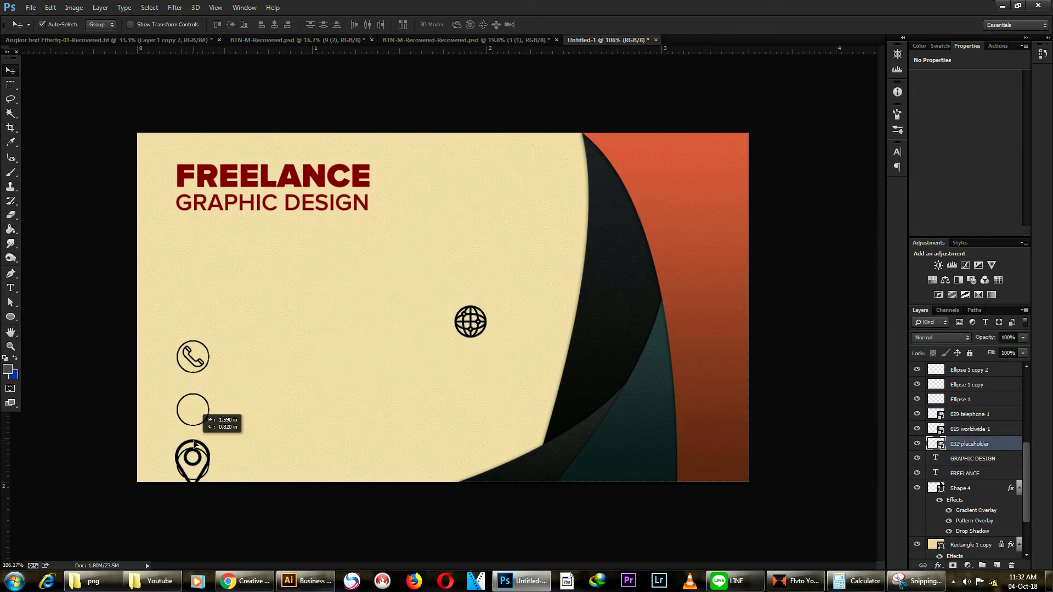
key("ctrl+t")
mouse_move(208, 491)
left_mouse_down()
mouse_move(214, 472)
mouse_move(209, 481)
left_mouse_up()
key("Return")
left_click_drag(481, 324, 206, 394)
key("ctrl+t")
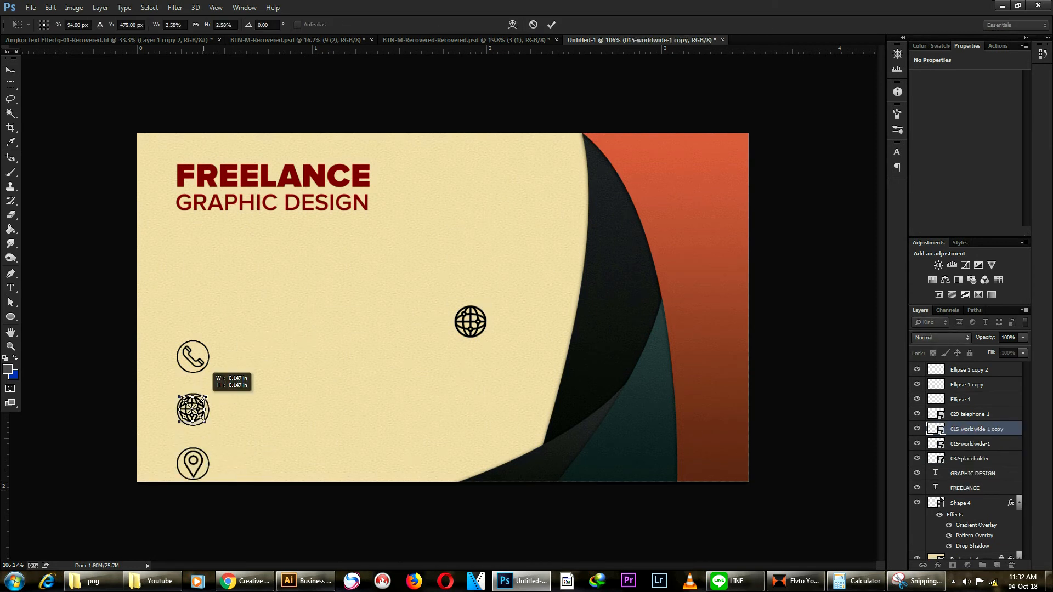
key("Return")
Step: Delete the stray central globe and nudge the three-icon column up and left
left_click_drag(374, 265, 527, 388)
key("Delete")
key("ctrl+z")
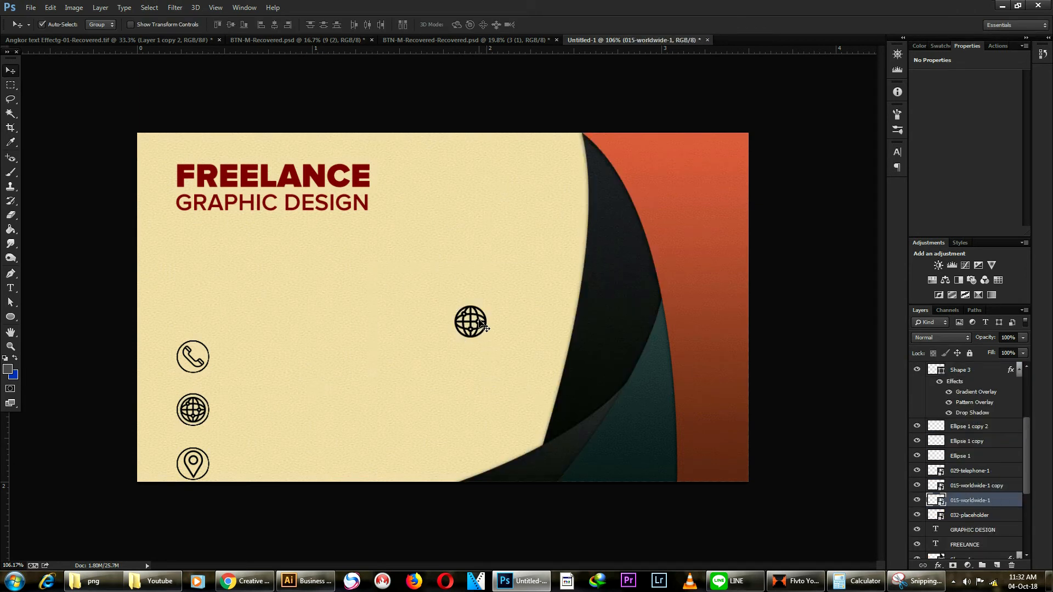
key("Delete")
left_click_drag(131, 304, 222, 496)
key("shift+Up")
key("shift+Up")
key("shift+Up")
key("shift+Up")
key("shift+Up")
key("Left")
key("Left")
key("Left")
key("Left")
key("Left")
key("Left")
key("Left")
key("Left")
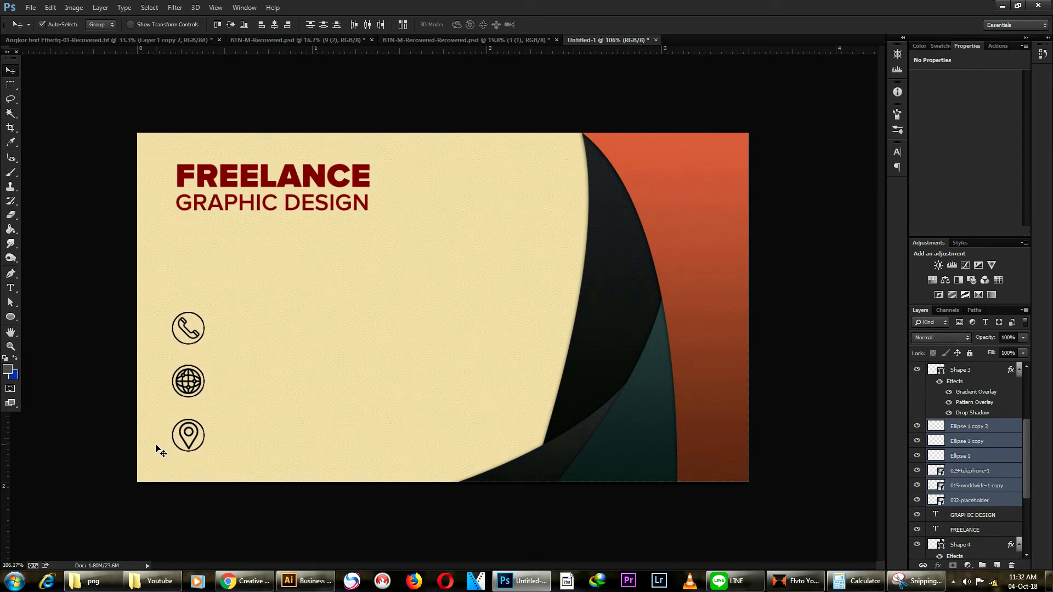
left_click_drag(269, 206, 317, 339)
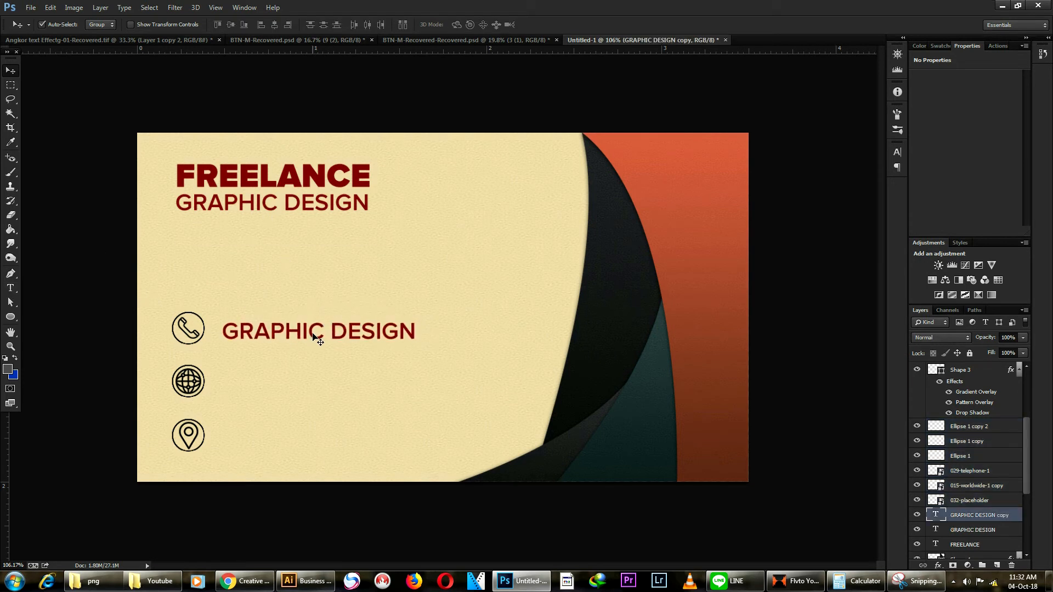
double_click(317, 338)
key("ctrl+a")
left_click(367, 25)
left_click(603, 337)
left_click(877, 211)
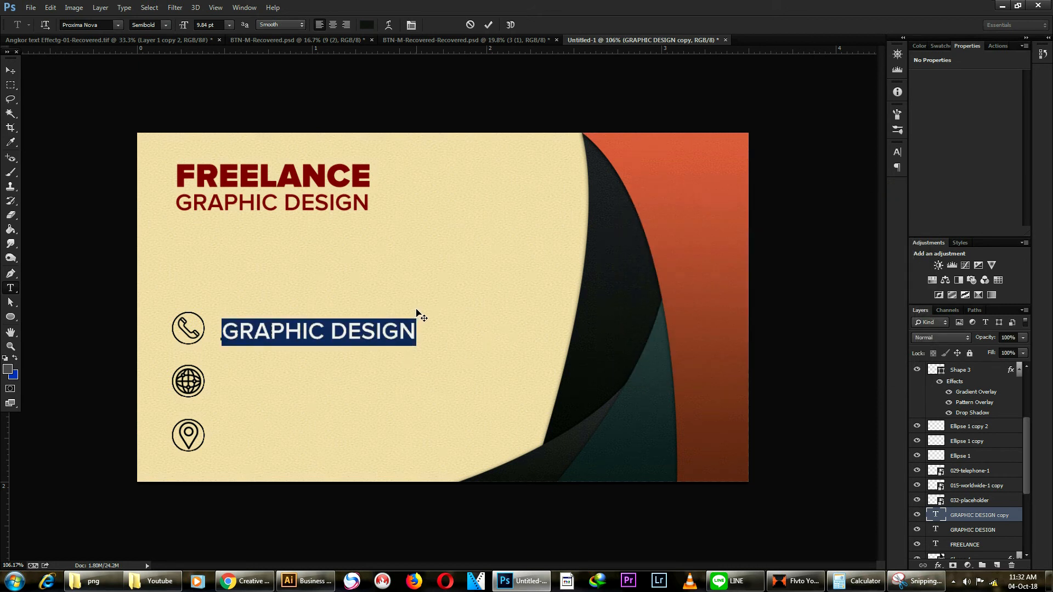
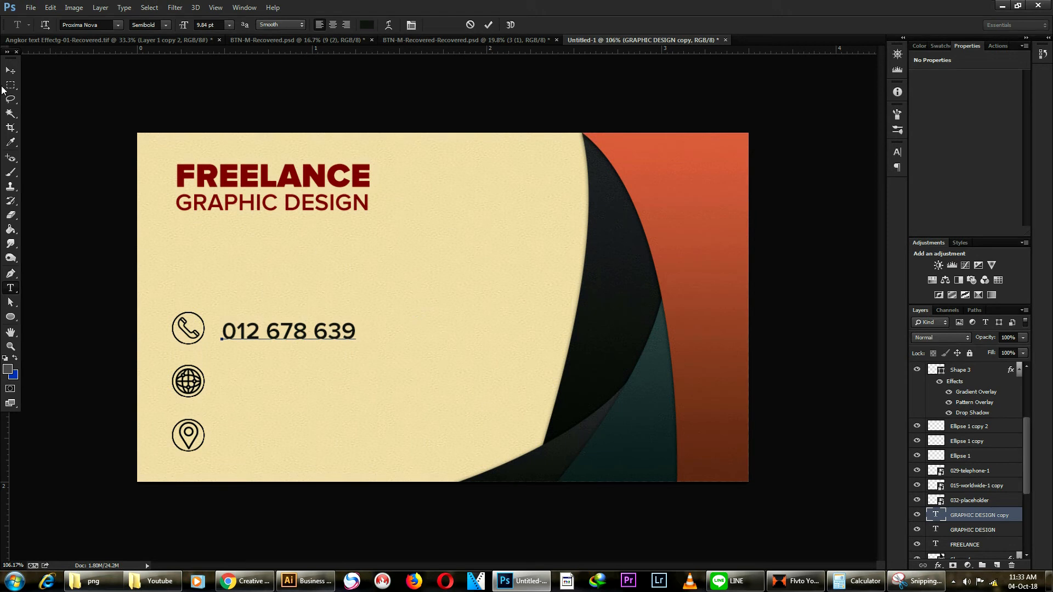
left_click(11, 70)
left_click_drag(242, 335, 237, 436)
Step: Nudge the phone row, the location row and the whole contact block to even the spacing
scroll(328, 370, "down", 5)
scroll(329, 369, "up", 4)
left_click_drag(152, 287, 428, 346)
key("Down")
key("Down")
key("Down")
key("Down")
key("Down")
key("Down")
key("Down")
key("Down")
key("Down")
key("Down")
key("Down")
key("Down")
key("Down")
key("Down")
key("Down")
key("Down")
key("Down")
key("Down")
key("Down")
key("Down")
left_click_drag(181, 396, 376, 453)
key("Up")
key("Up")
key("Up")
key("Up")
key("Up")
key("Up")
key("Up")
key("Up")
key("Up")
key("Up")
key("Up")
key("Up")
key("Up")
key("Up")
key("Up")
key("Up")
key("Up")
key("Up")
key("Up")
key("Up")
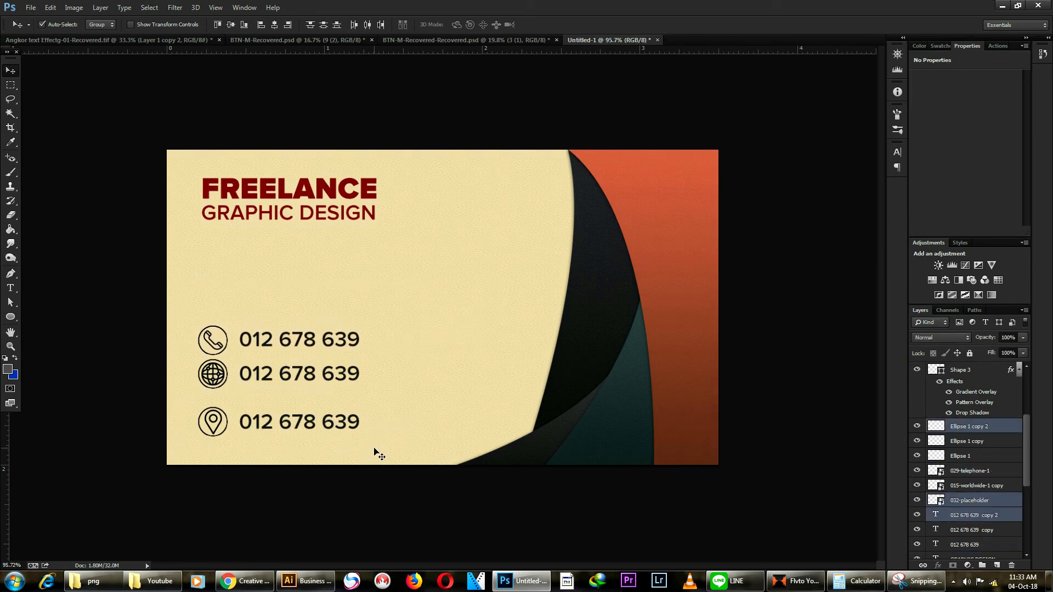
left_click_drag(173, 306, 383, 446)
key("Down")
key("Down")
key("Down")
key("Down")
key("Down")
key("Down")
key("Down")
key("Down")
key("Down")
key("Down")
key("Down")
key("Down")
key("Down")
key("Down")
key("Down")
key("Down")
key("Down")
key("Down")
key("Down")
left_click(341, 437)
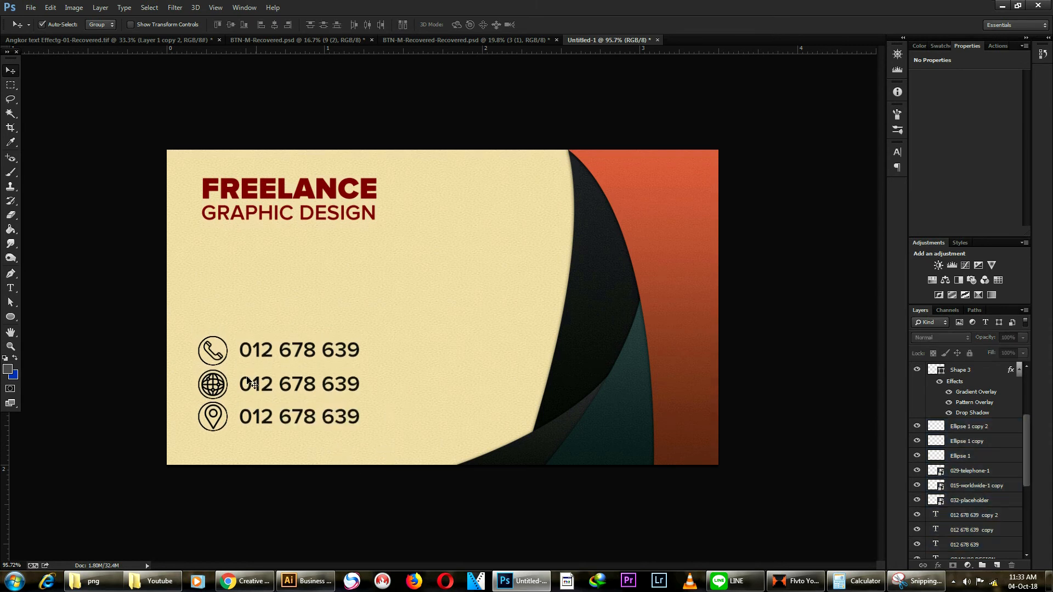
scroll(307, 406, "up", 2)
left_click(257, 405)
Step: Replace the middle contact line's number with the text 'freelance'
key("t")
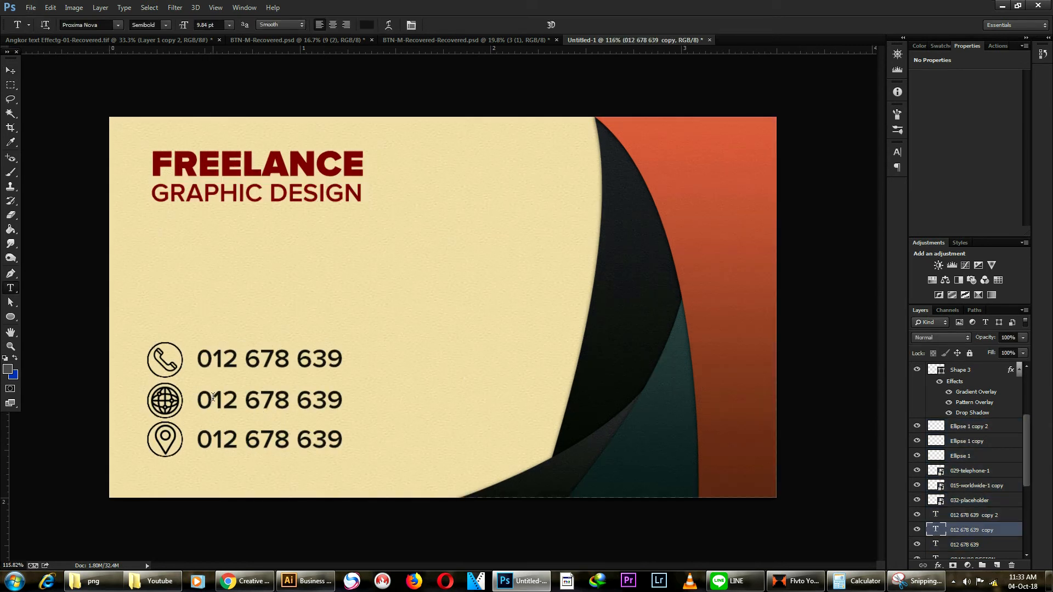
left_click(214, 399)
key("ctrl+a")
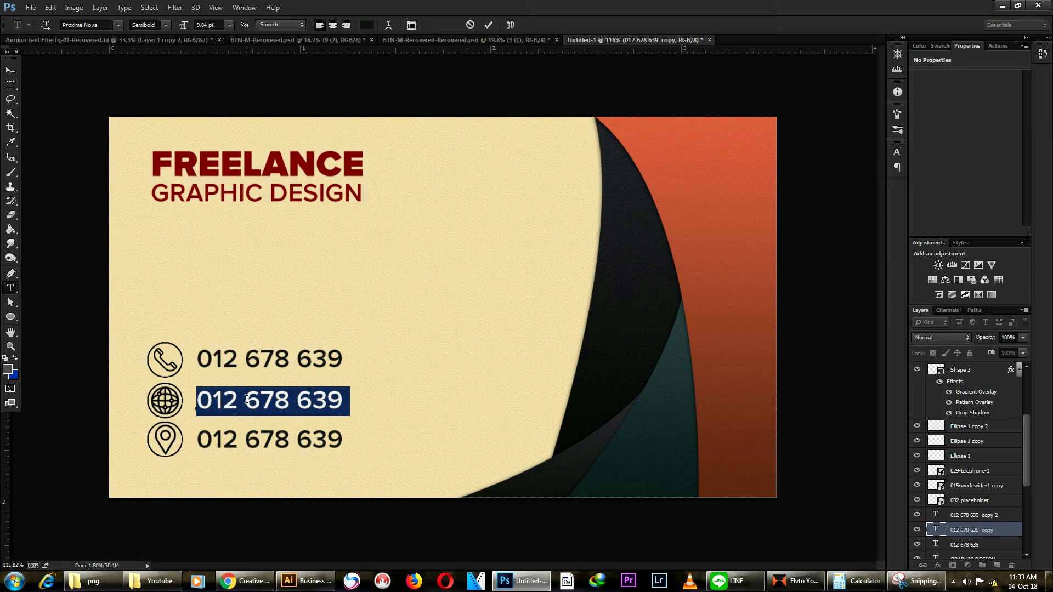
key("BackSpace")
type("ww")
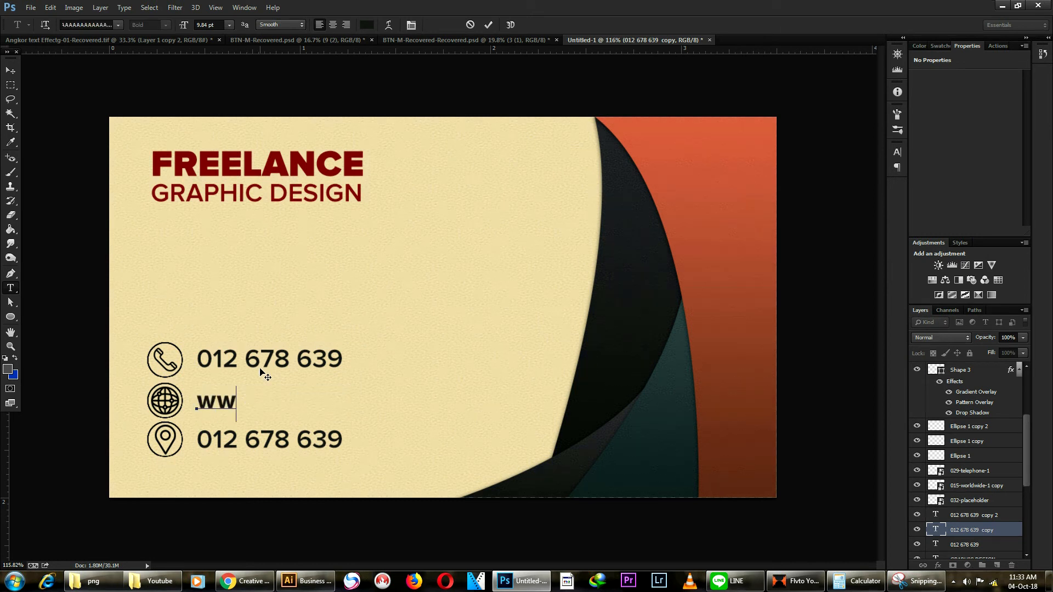
key("Delete")
key("Delete")
type("freelance")
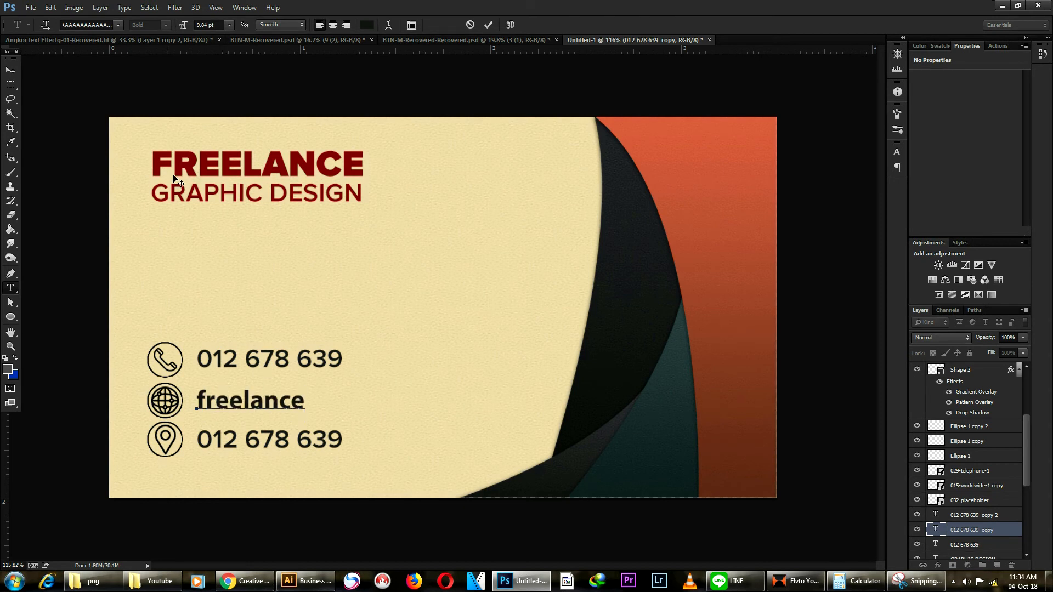
key("ctrl+Return")
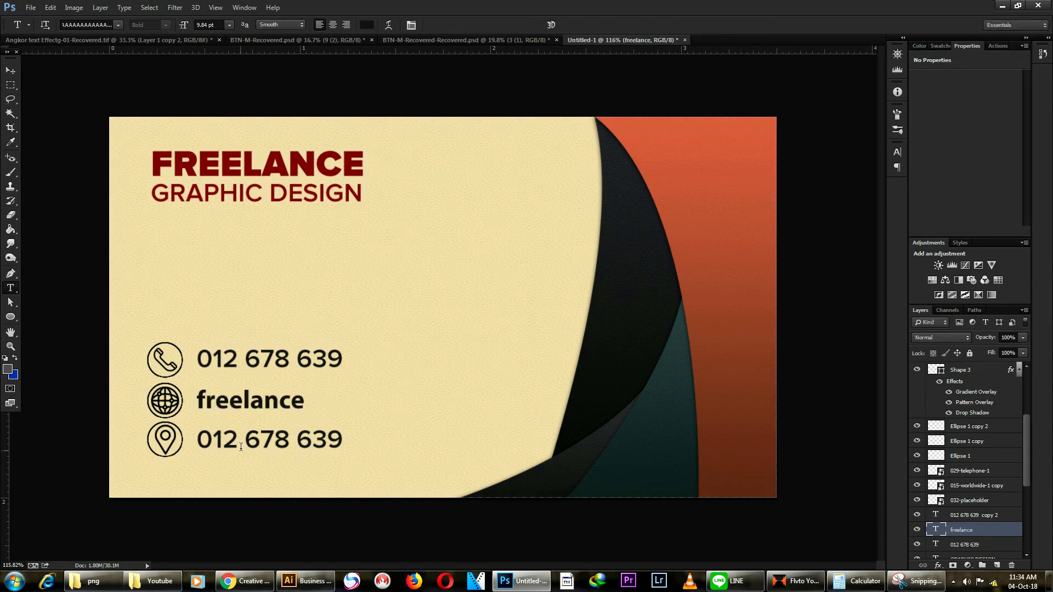
Step: Retype the address line as 'siemreap cambodia', capitalising the S and C
left_click(240, 449)
key("ctrl+a")
type("siemreap")
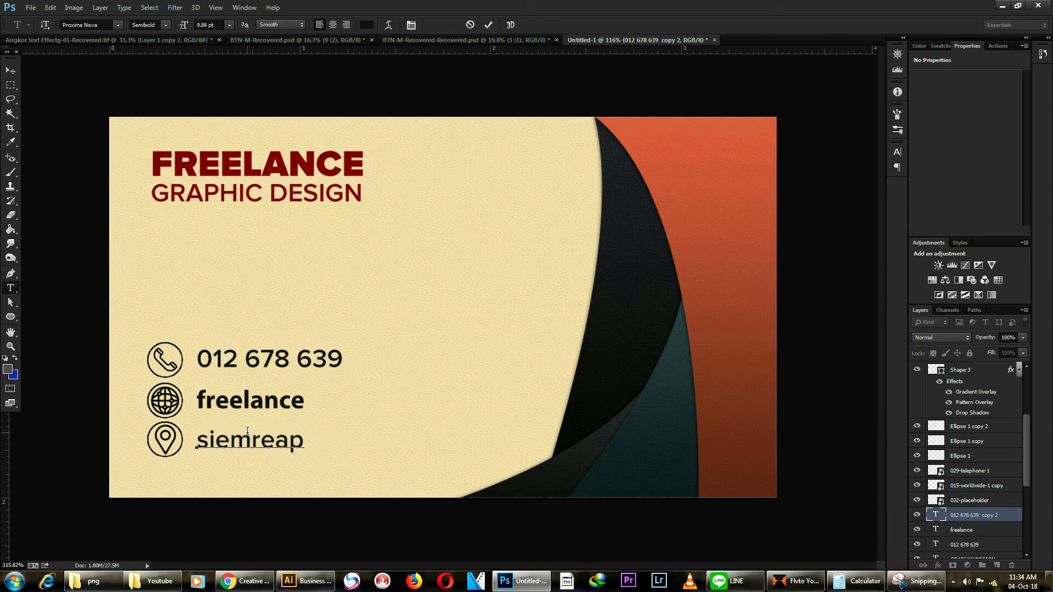
type(" cambo")
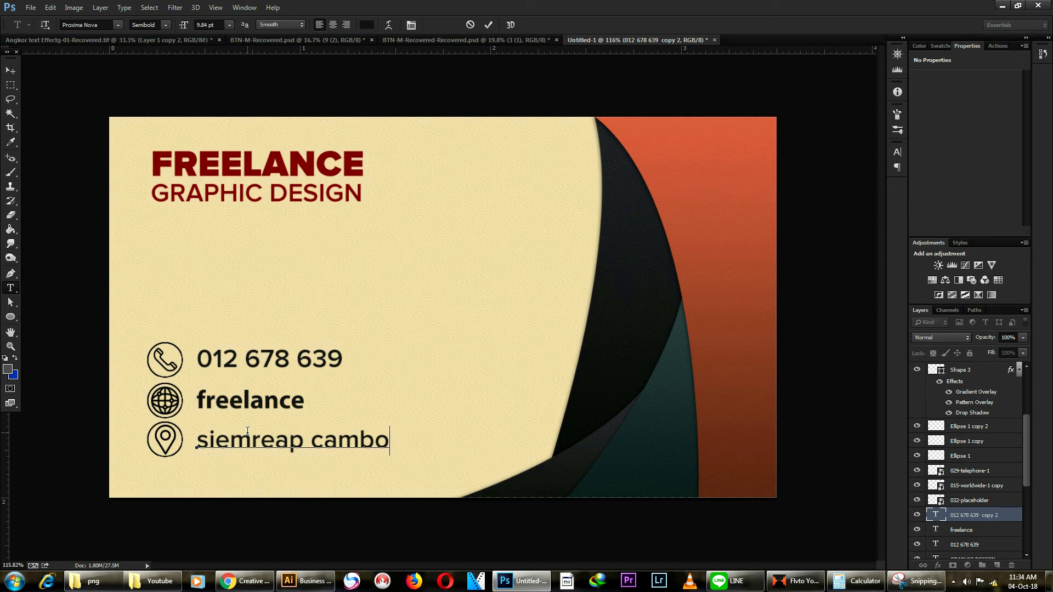
type("dia")
left_click_drag(209, 442, 190, 443)
type("S")
left_click_drag(327, 441, 313, 442)
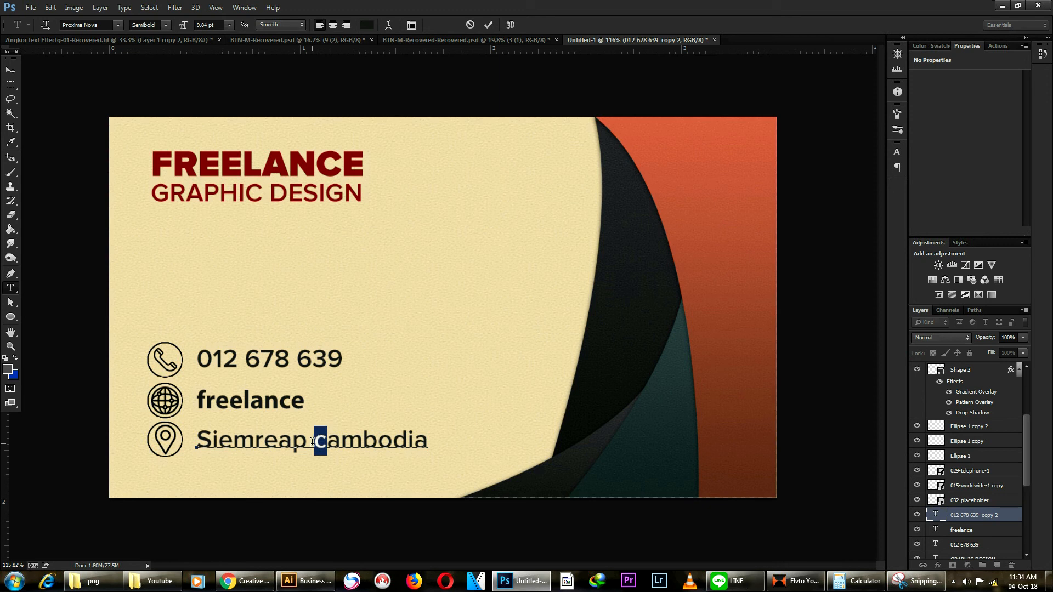
type("C")
Step: Correct the address to 'Siem Reap, Cambodia.' with a capital R, comma and period
left_click_drag(263, 438, 255, 441)
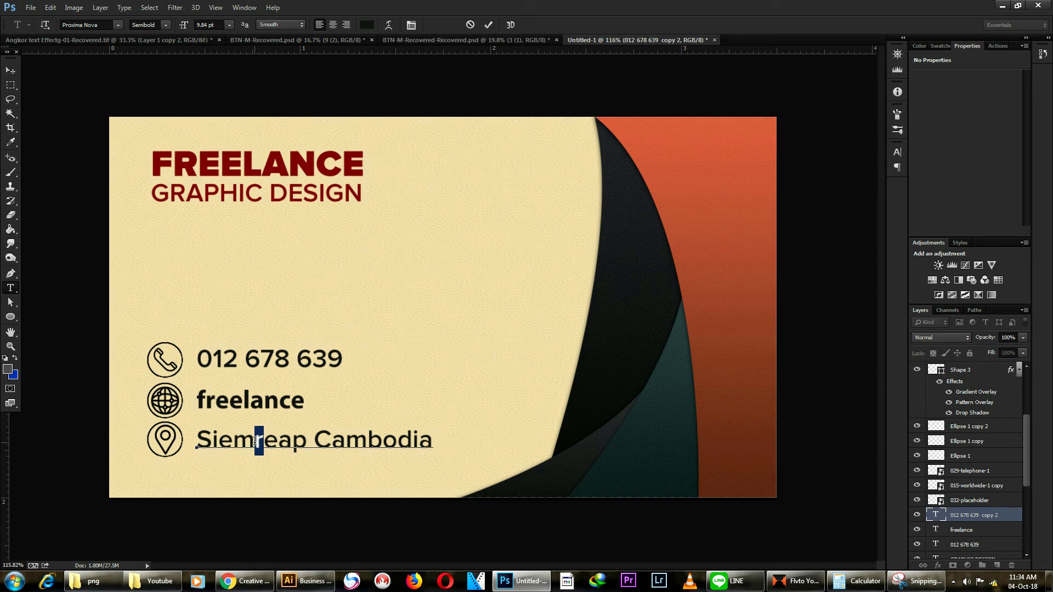
type("R")
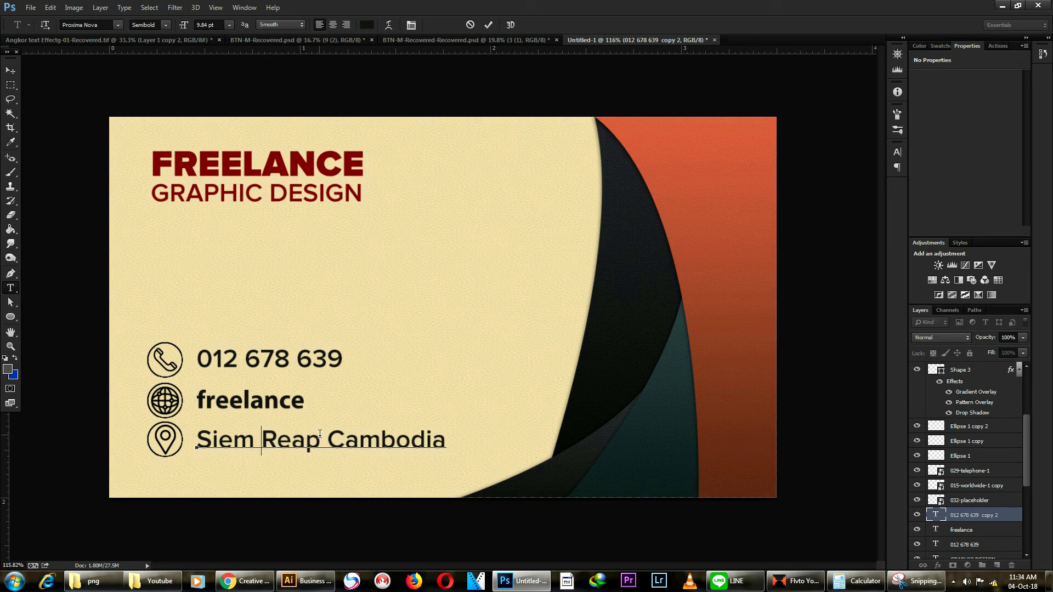
left_click(320, 439)
type(",")
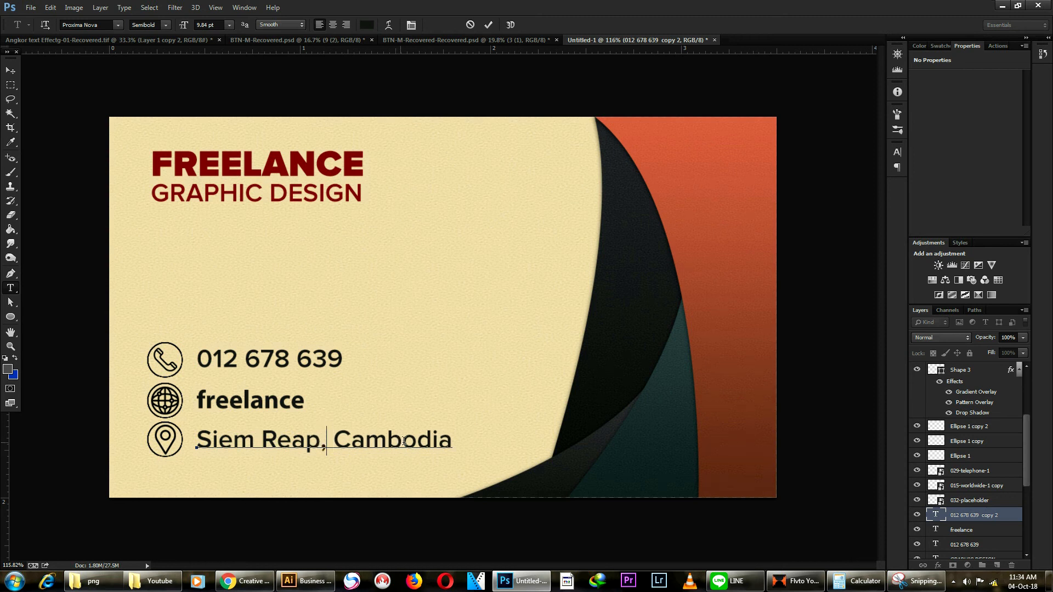
left_click(452, 446)
type(".")
Step: Commit the address text with the Move tool and zoom out to view the whole card
left_click(9, 71)
key("ctrl+minus")
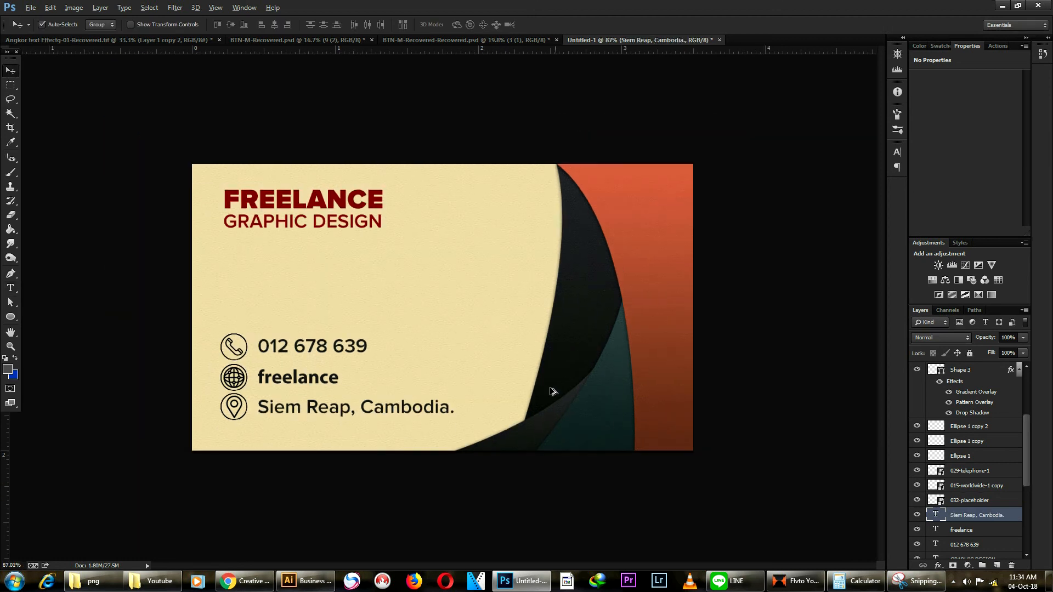
scroll(542, 367, "down", 1)
scroll(393, 218, "up", 1)
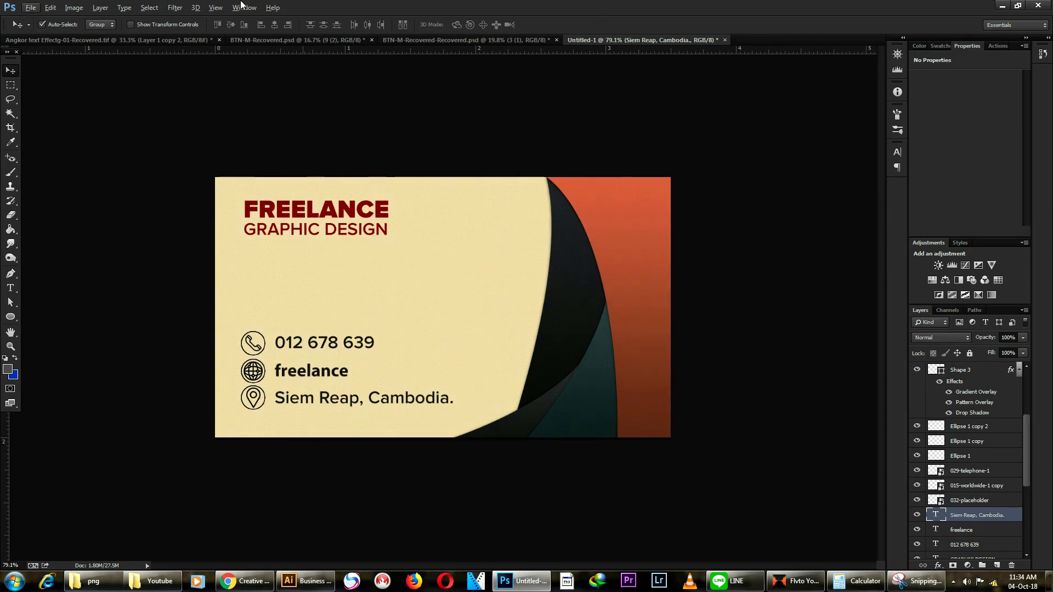